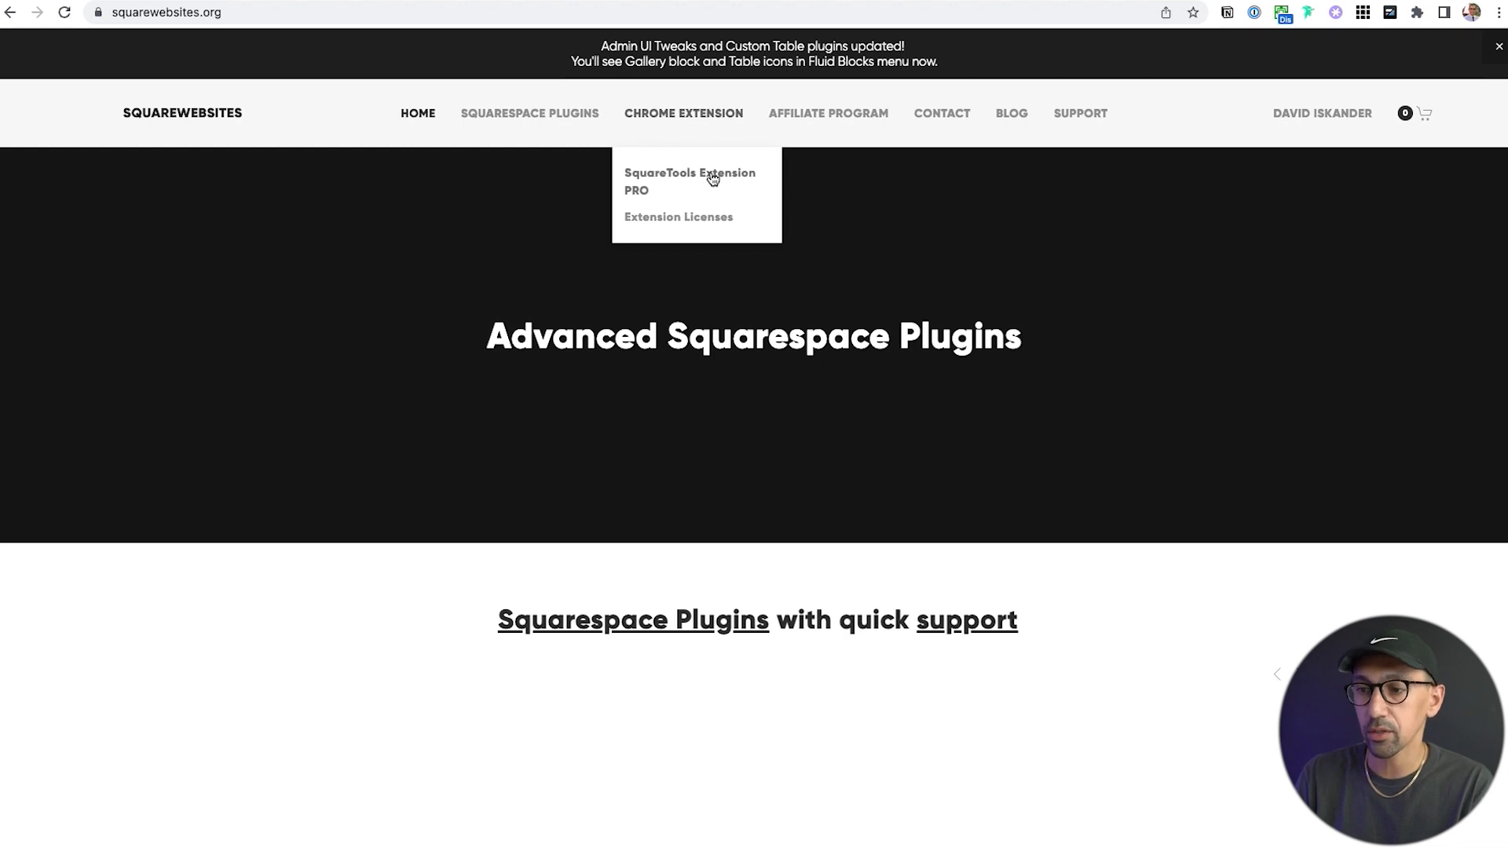
# Open the SquareTools Extension PRO page and read through its feature list down to the licence plans.
pyautogui.click(712, 177)
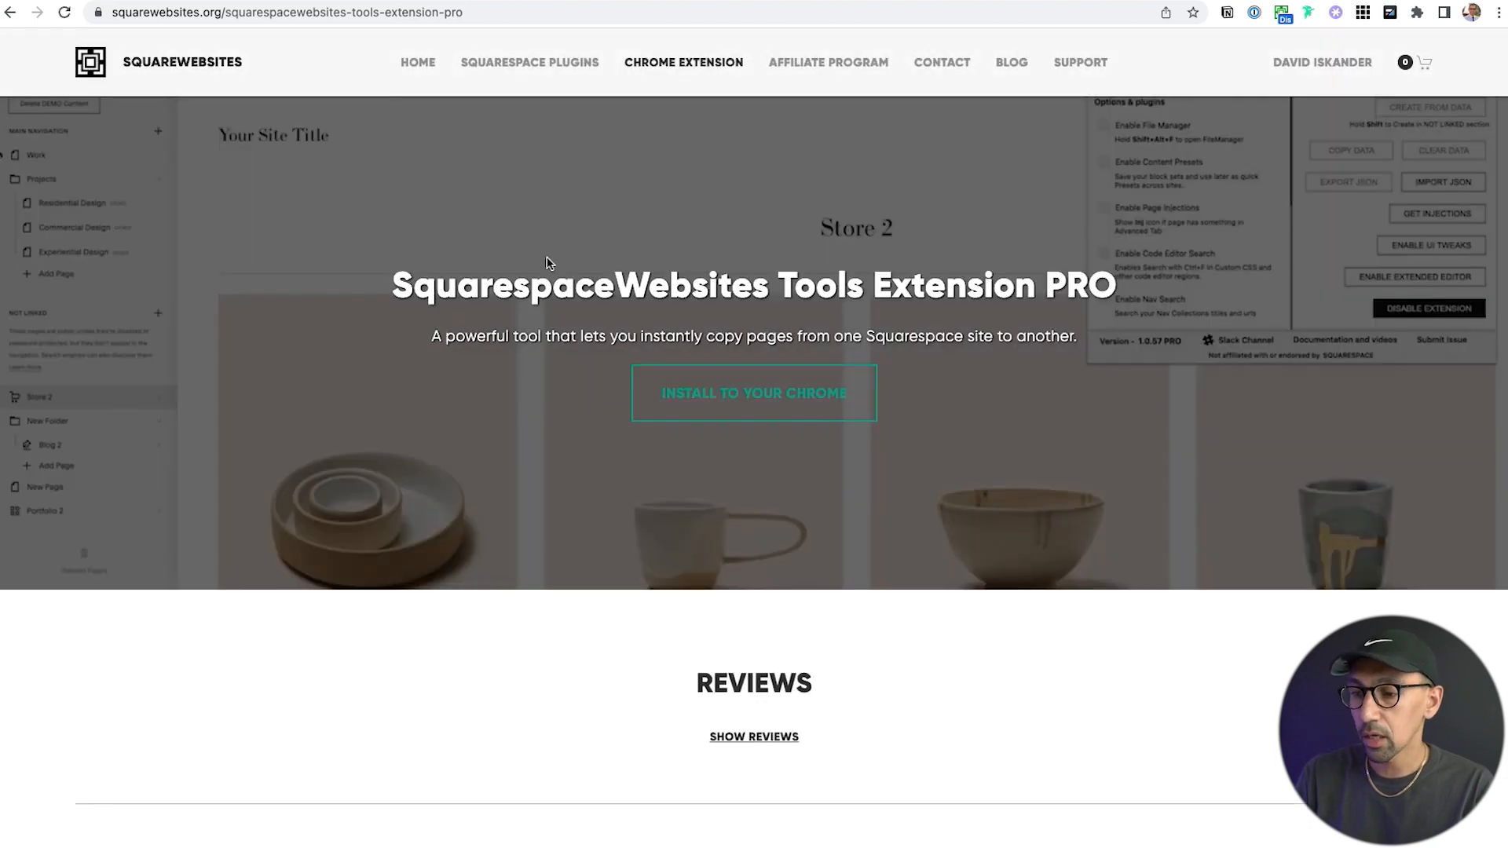
pyautogui.scroll(-10, 548, 263)
pyautogui.scroll(-5, 537, 334)
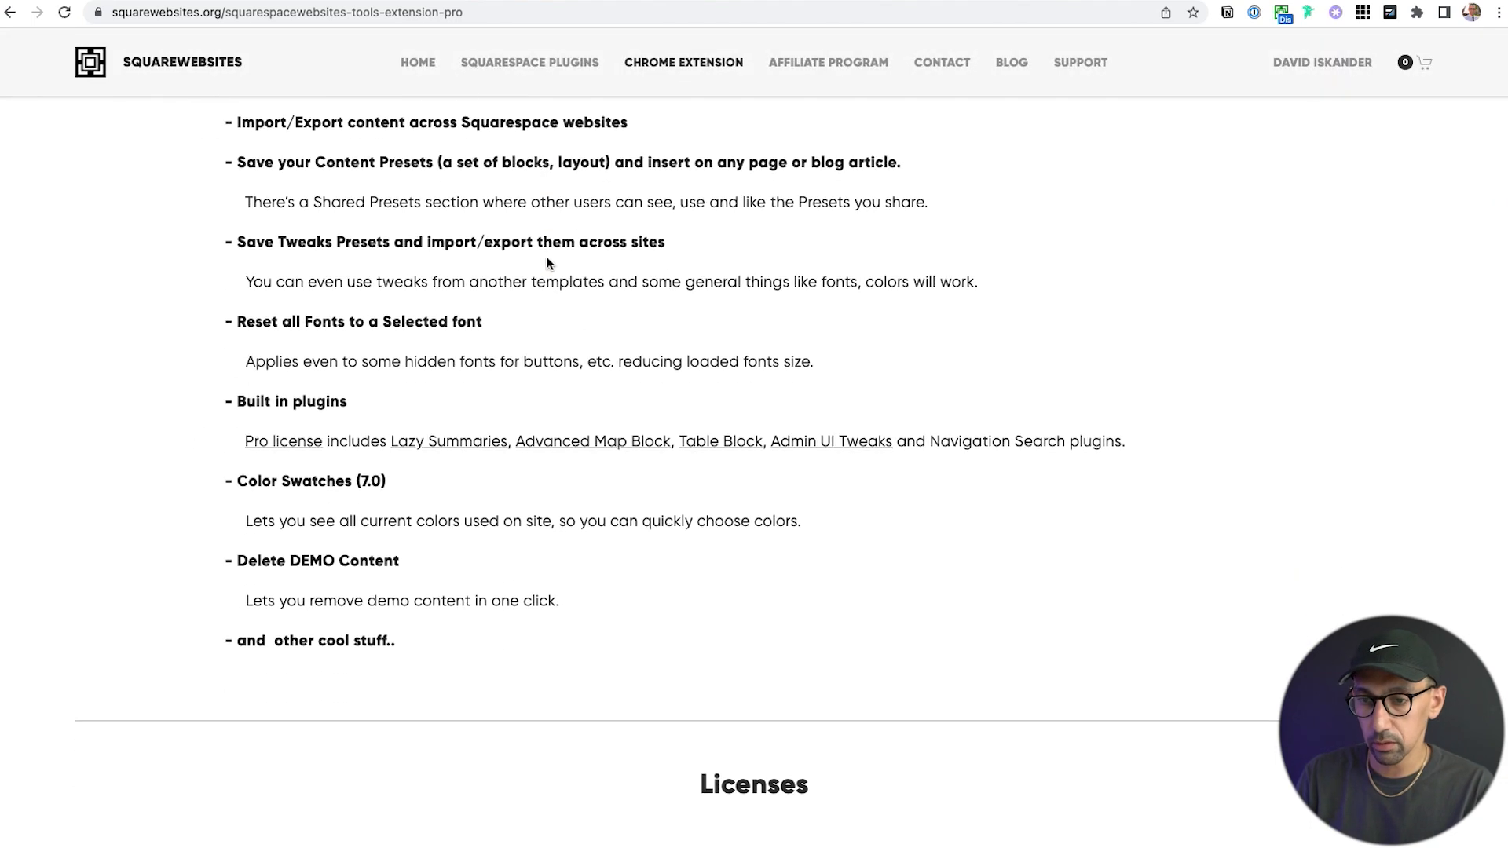
pyautogui.scroll(-7, 537, 336)
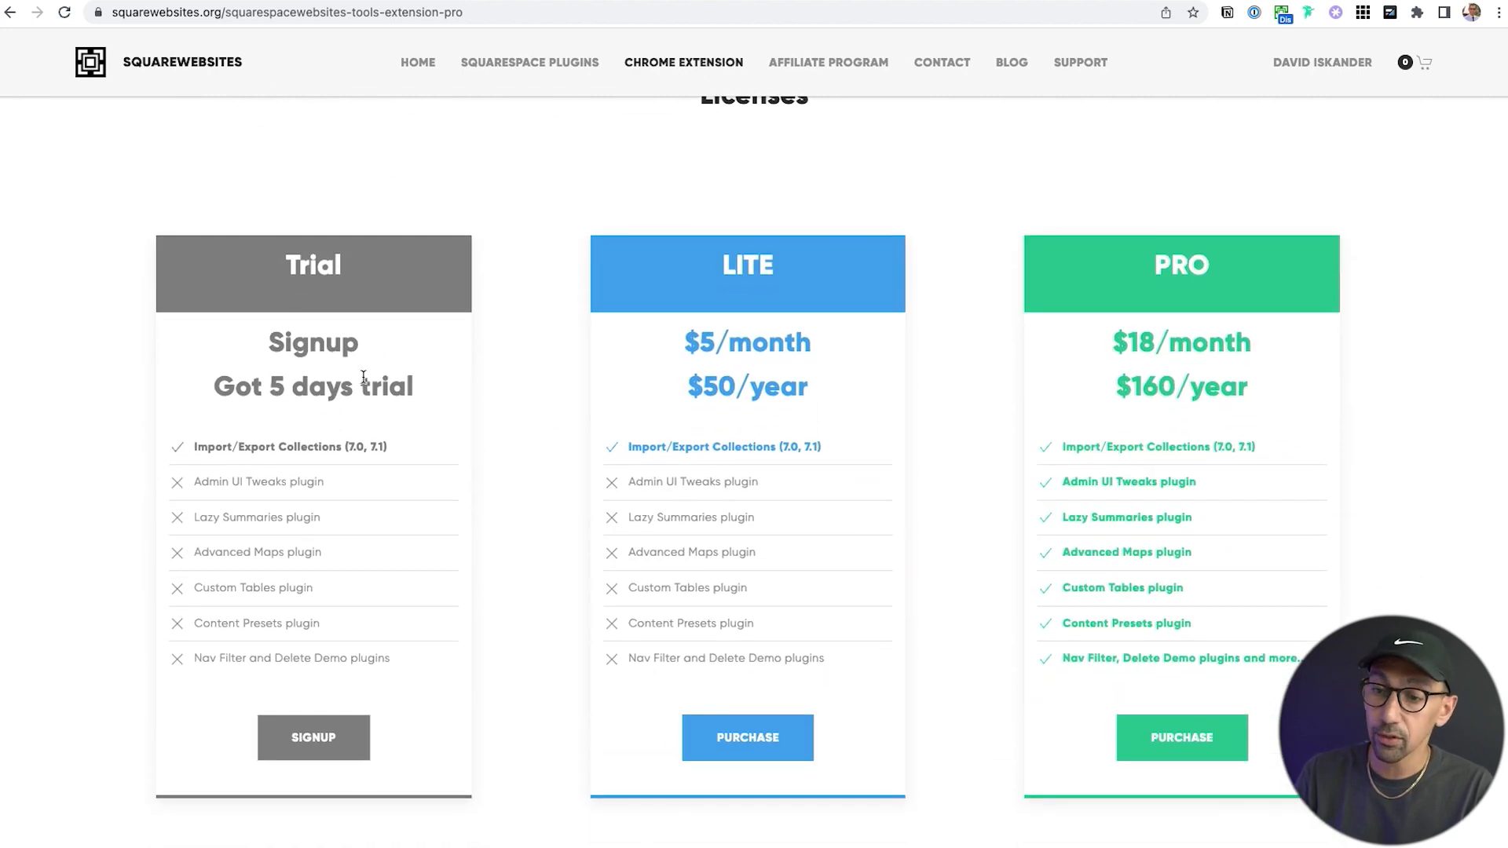
pyautogui.scroll(-1, 387, 391)
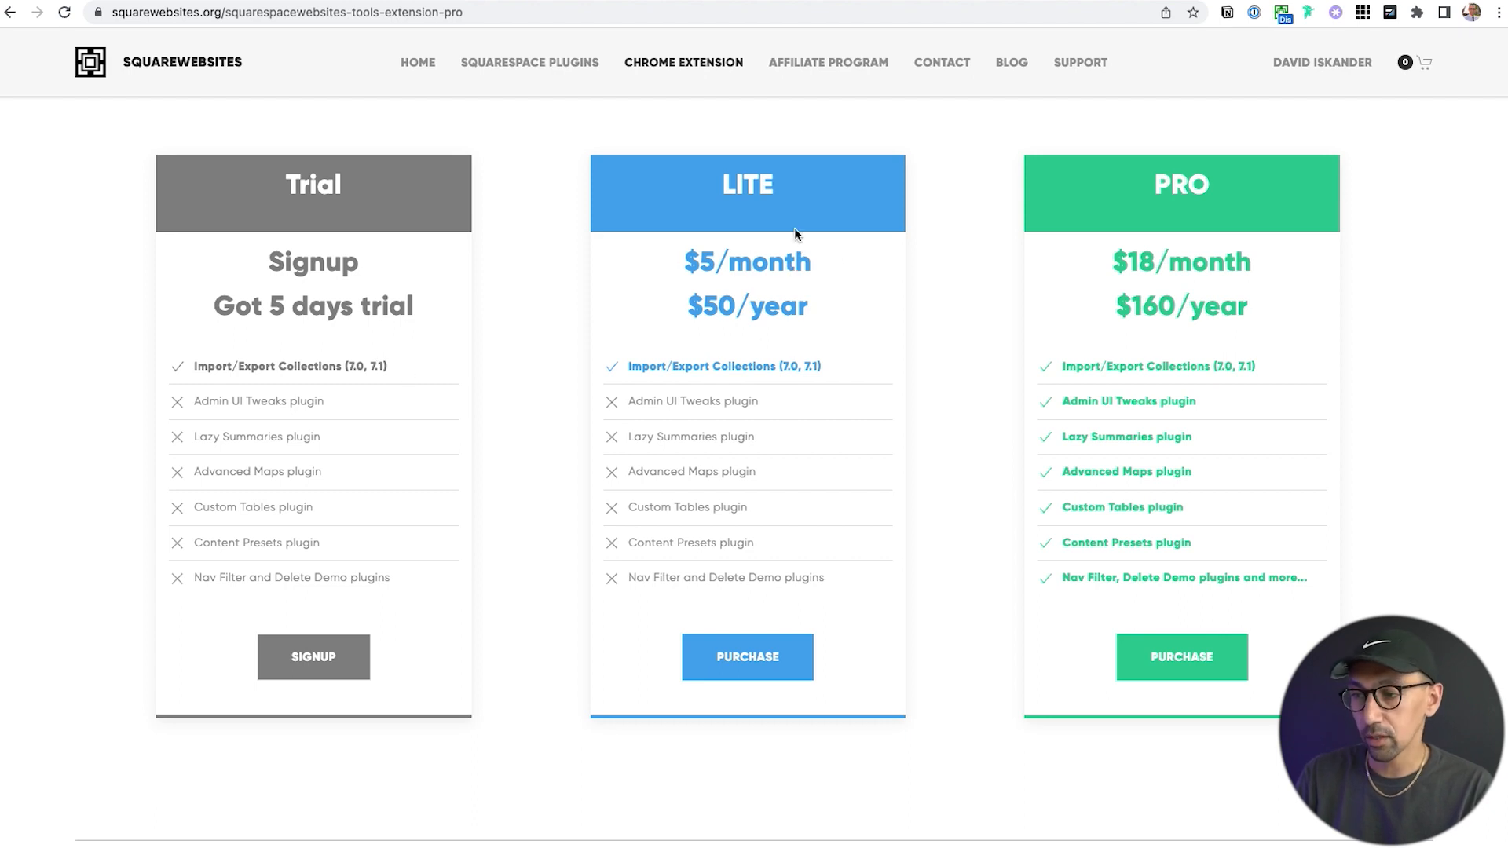
# Compare the prices, trial terms and included plugins of the Trial, LITE and PRO licences.
pyautogui.moveTo(1124, 256); pyautogui.dragTo(1251, 261)
pyautogui.click(1243, 360)
pyautogui.moveTo(1244, 359); pyautogui.dragTo(1143, 359)
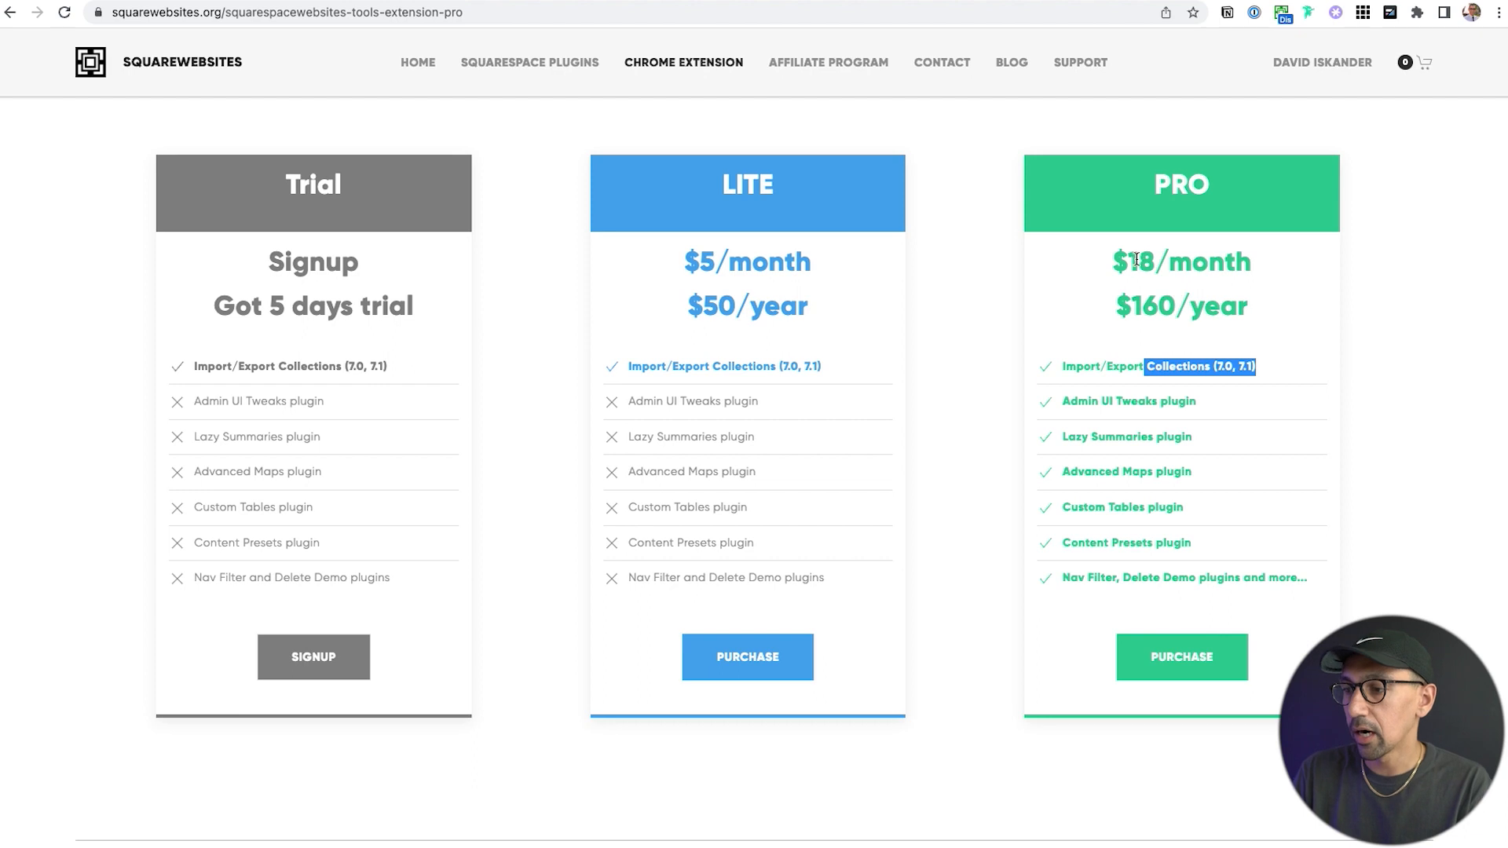
pyautogui.moveTo(1158, 258)
pyautogui.mouseDown()
pyautogui.moveTo(1112, 260)
pyautogui.moveTo(1131, 259)
pyautogui.mouseUp()
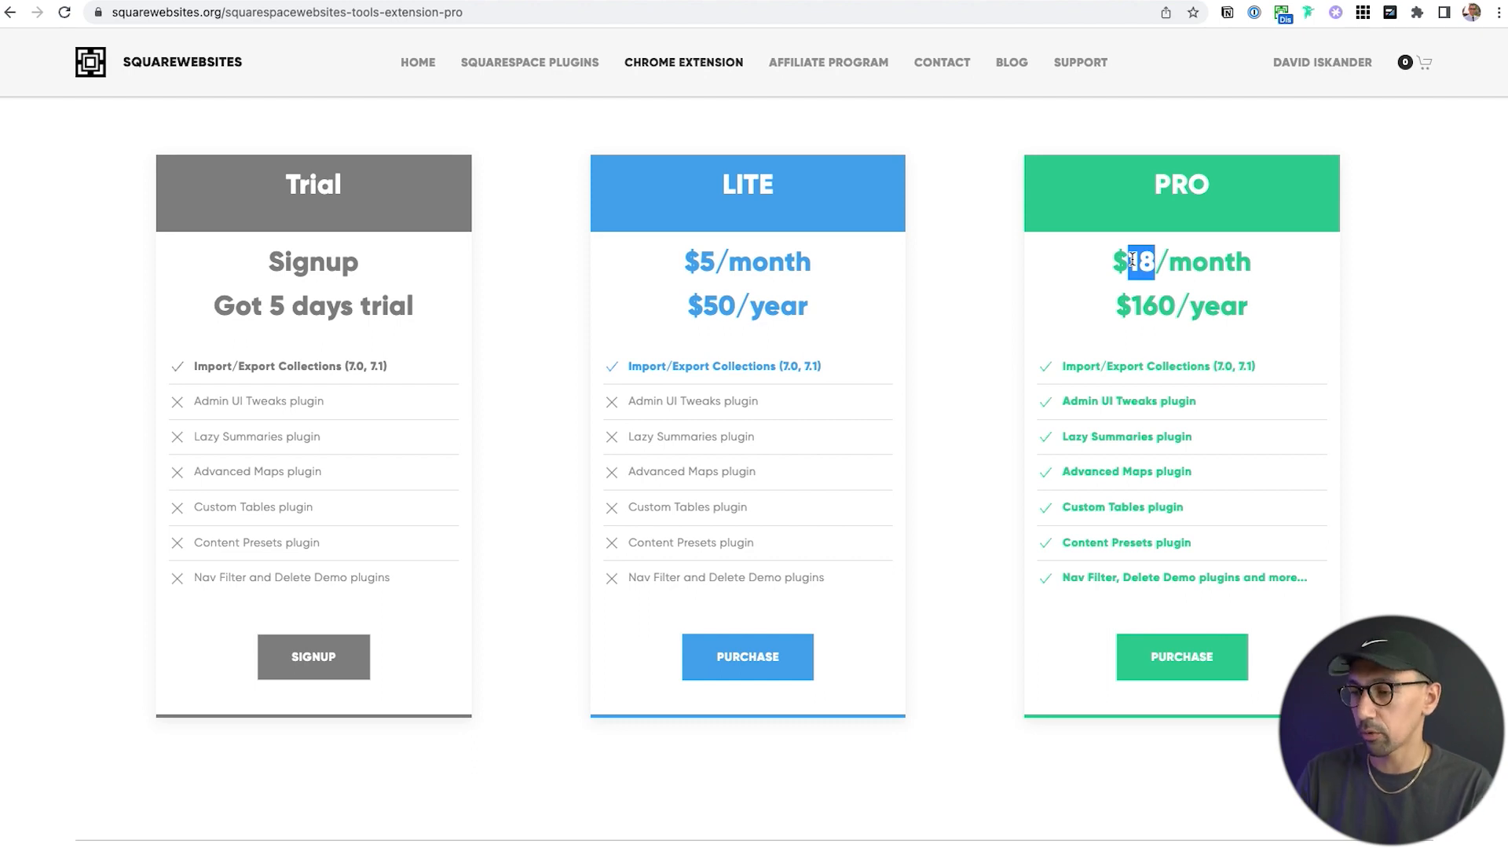
pyautogui.moveTo(209, 401); pyautogui.dragTo(278, 584)
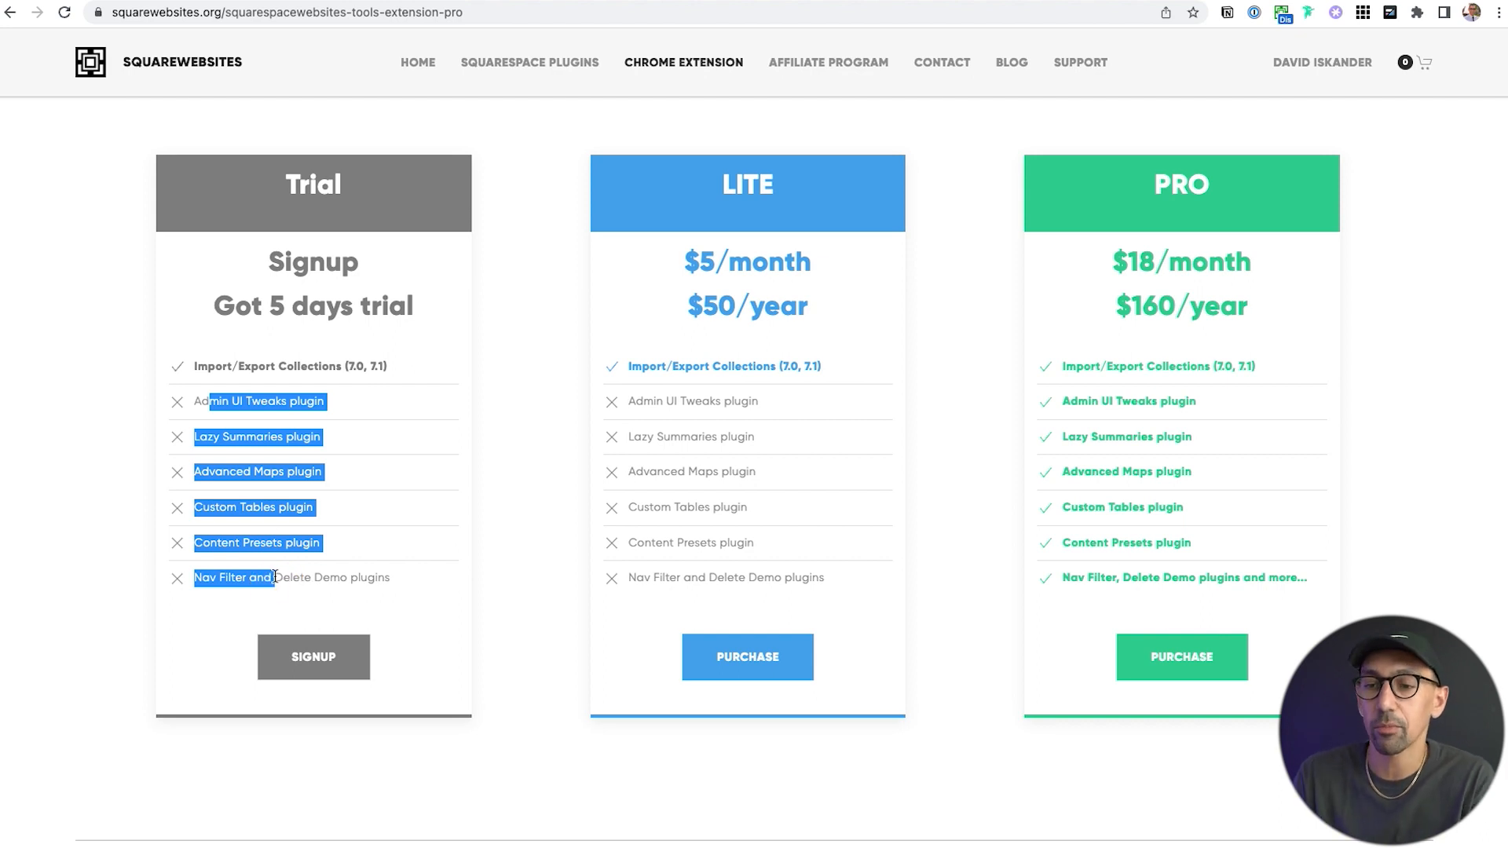
pyautogui.moveTo(215, 308); pyautogui.dragTo(378, 310)
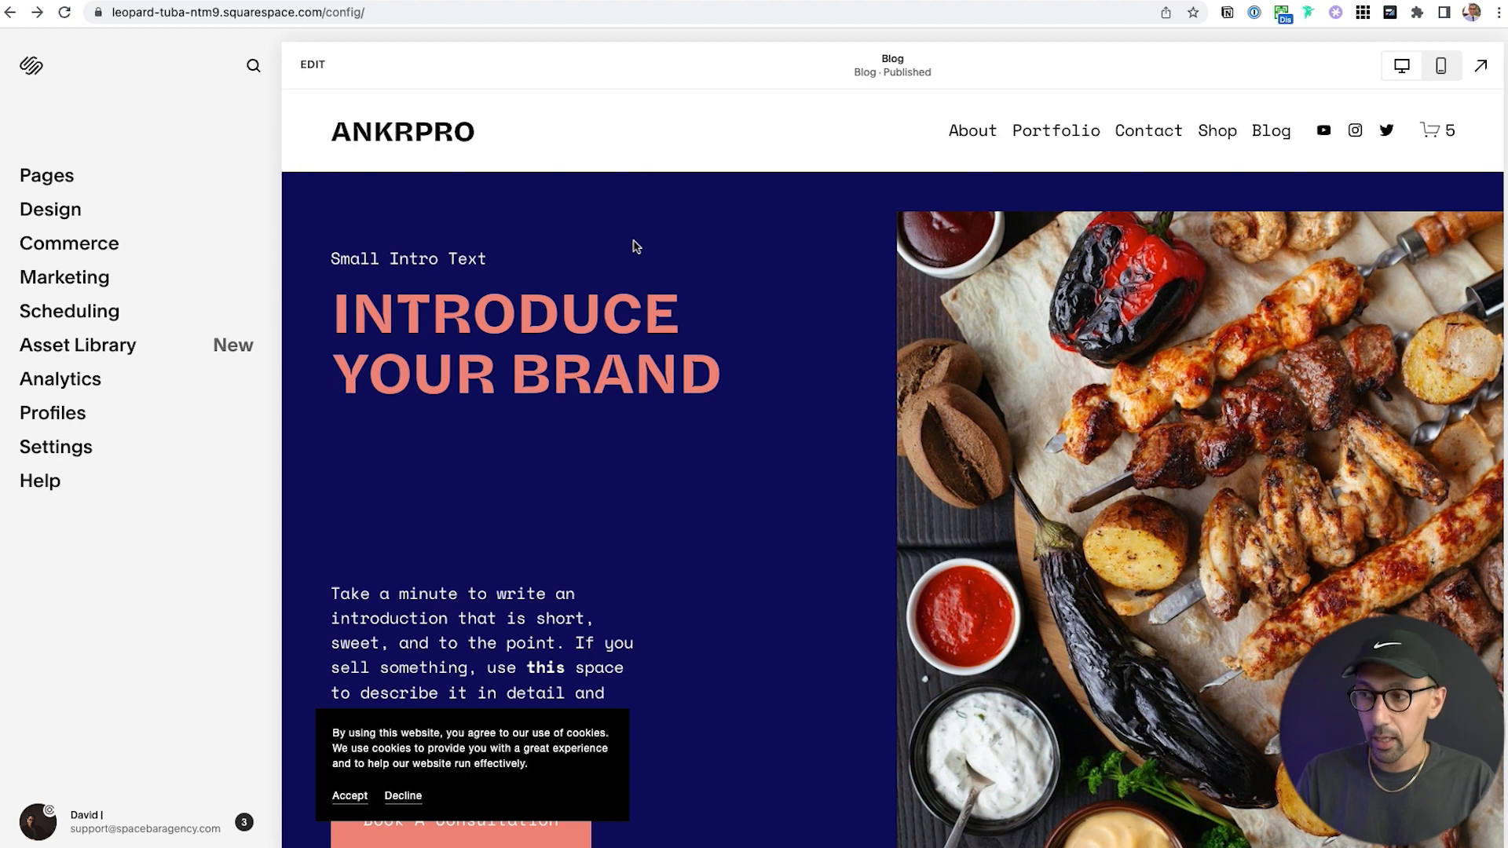
# Enable the SquarespaceWebsites Tools PRO extension on the ANKRPRO Squarespace site.
pyautogui.click(1280, 12)
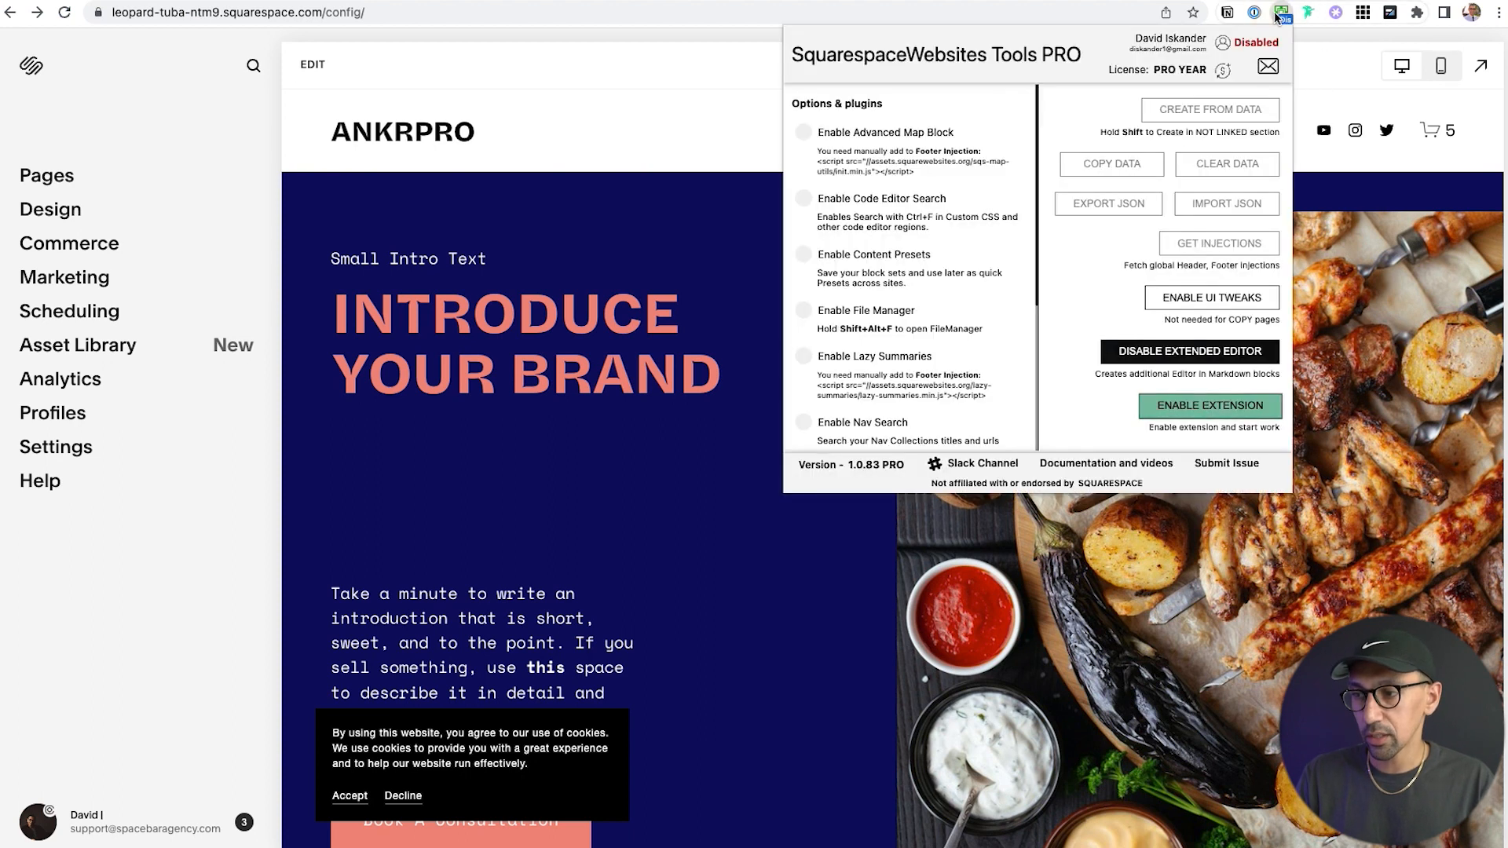
pyautogui.click(1201, 405)
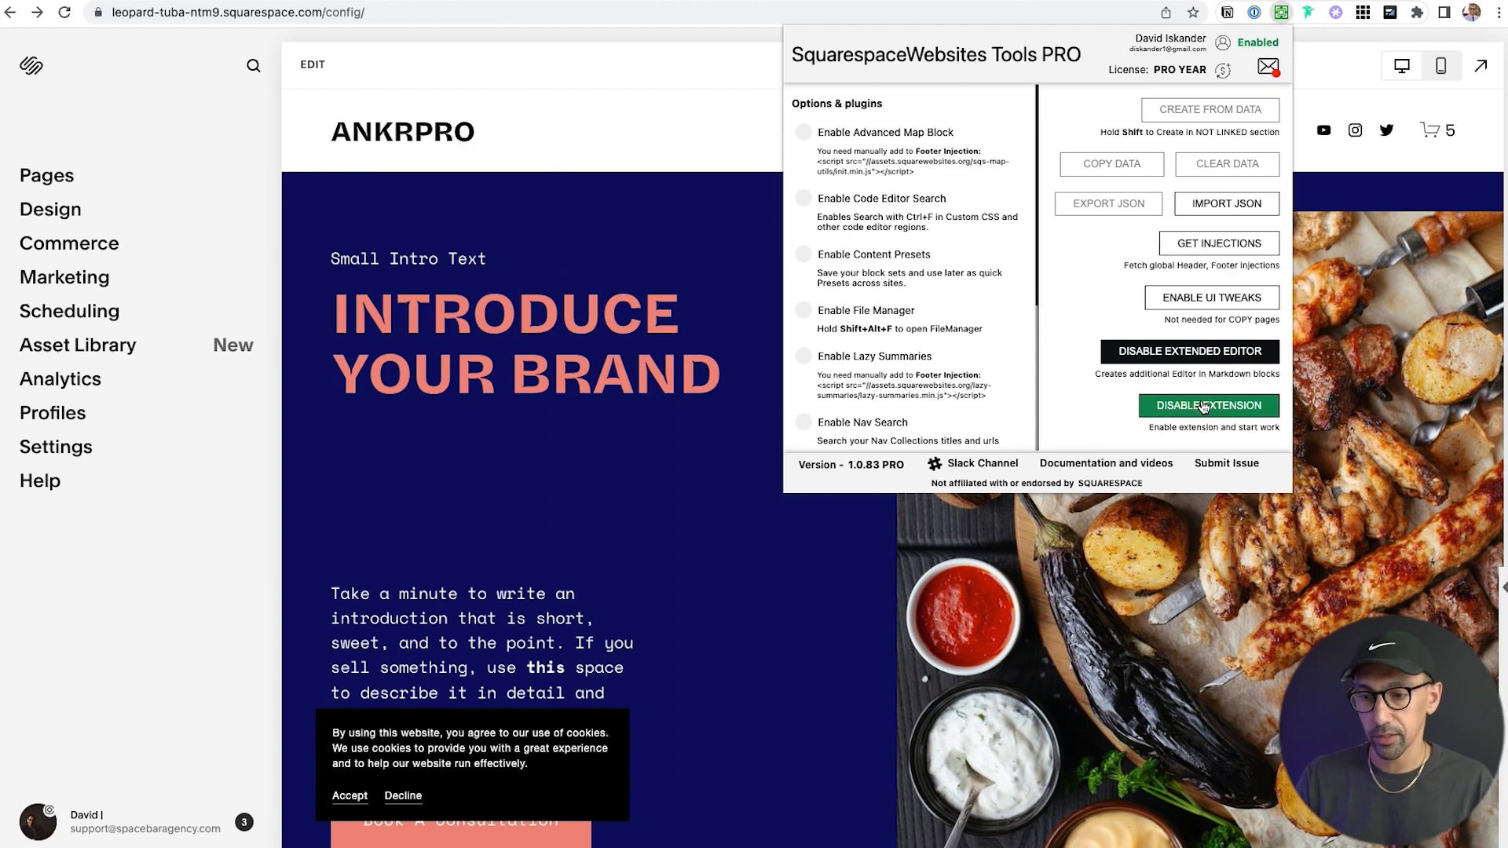
pyautogui.click(148, 135)
# Get the collection data of the Contact page in the site's main navigation and acknowledge the notice.
pyautogui.click(50, 182)
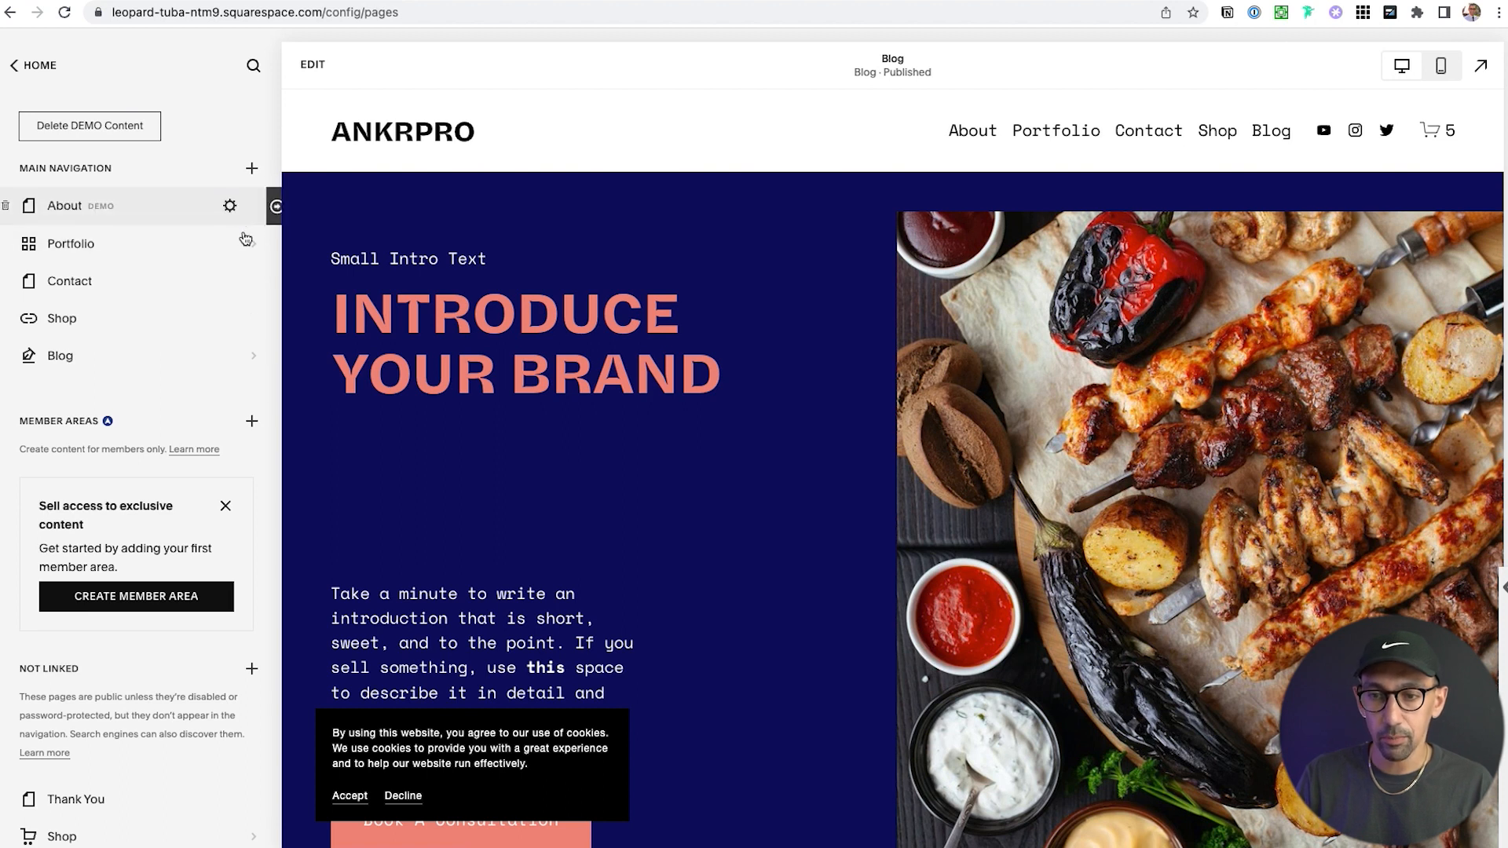
pyautogui.moveTo(262, 294)
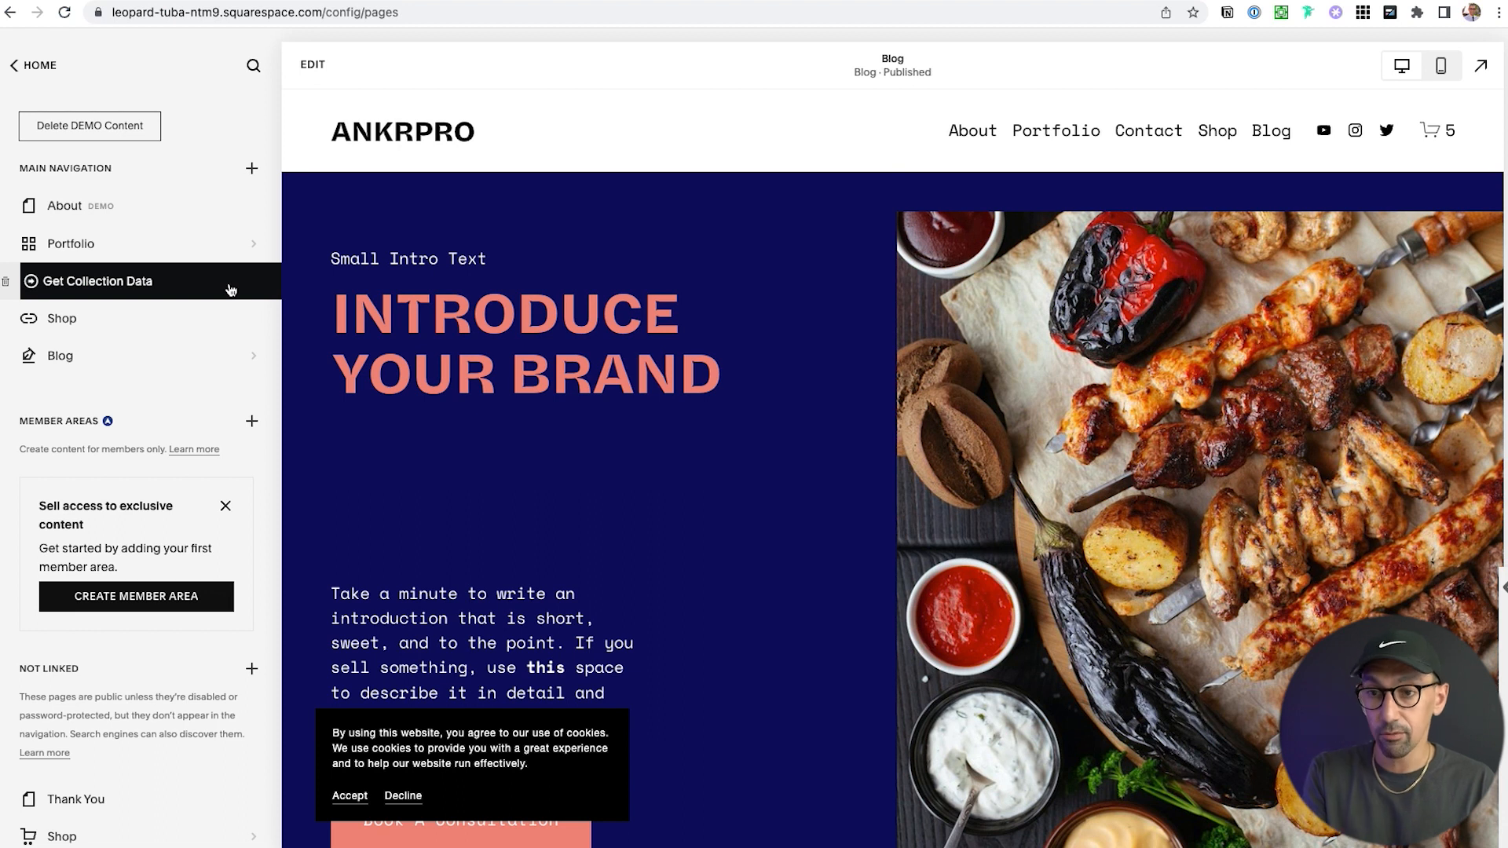
pyautogui.click(115, 283)
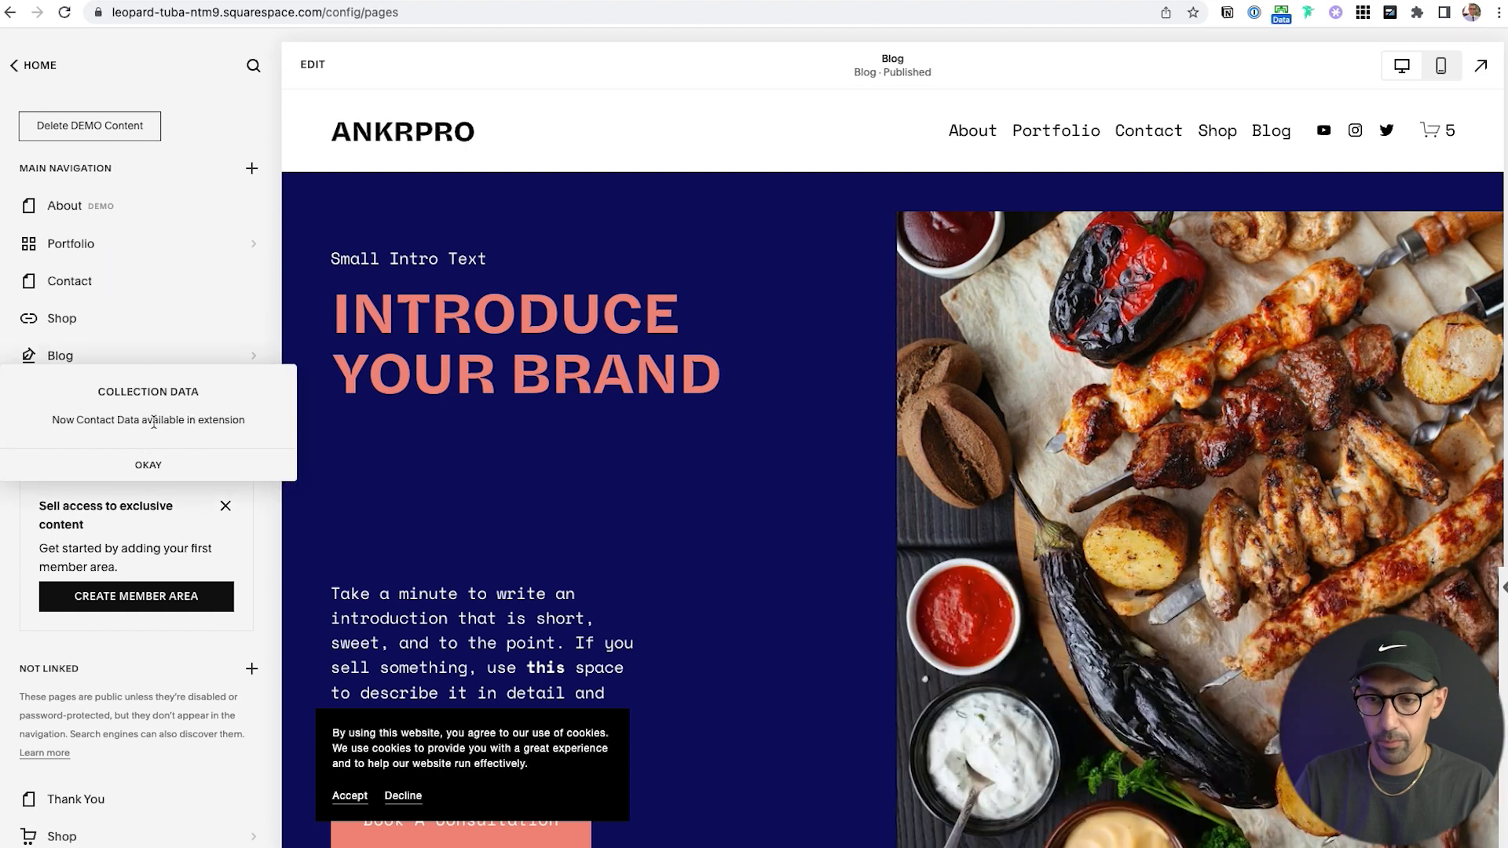
pyautogui.click(160, 464)
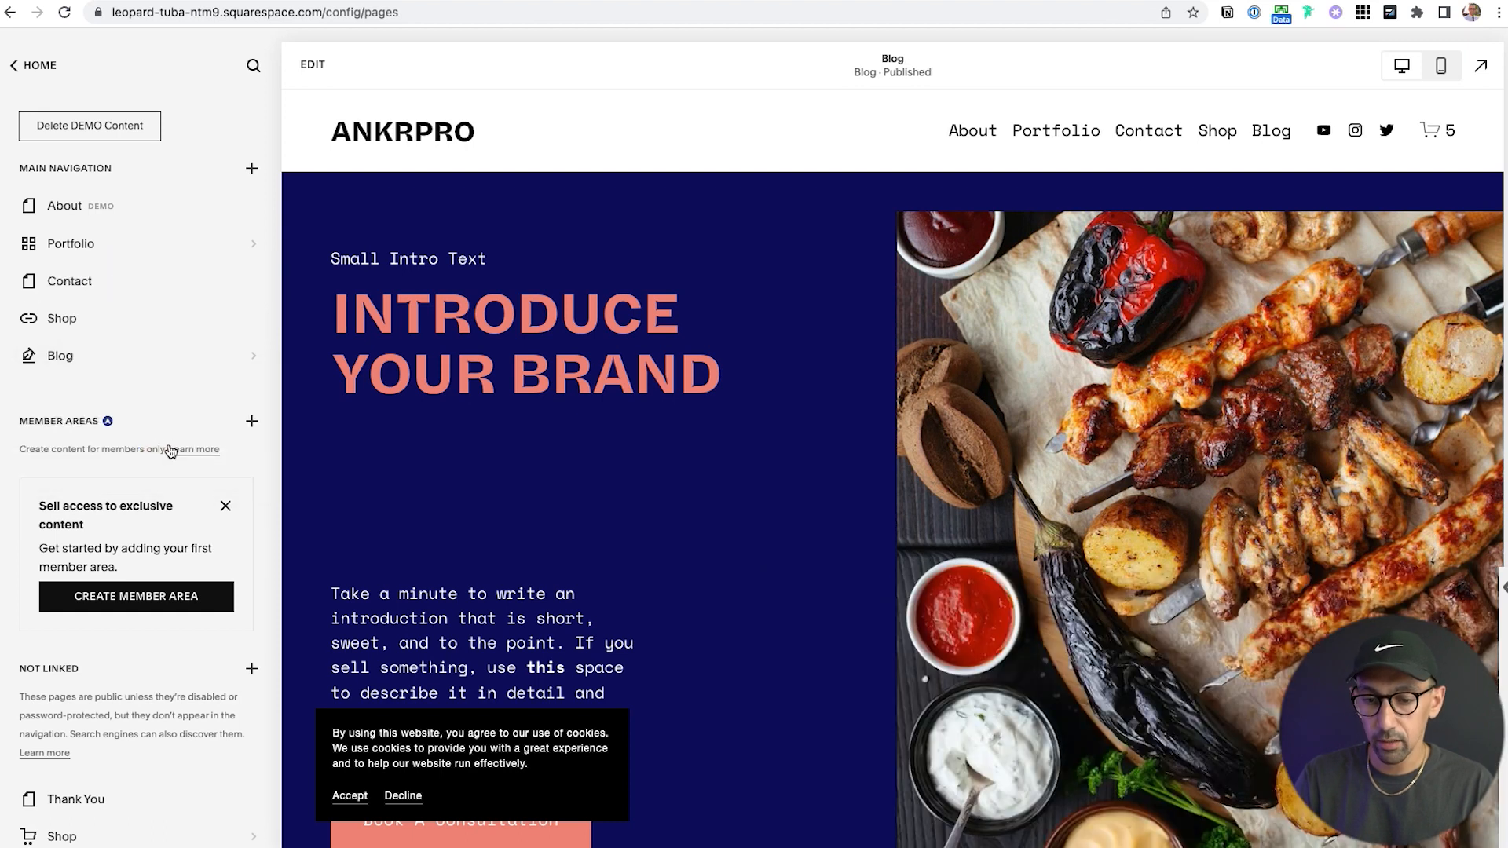
# Create a copy of the Contact page from the extension's stored data in the Not Linked section.
pyautogui.click(1282, 13)
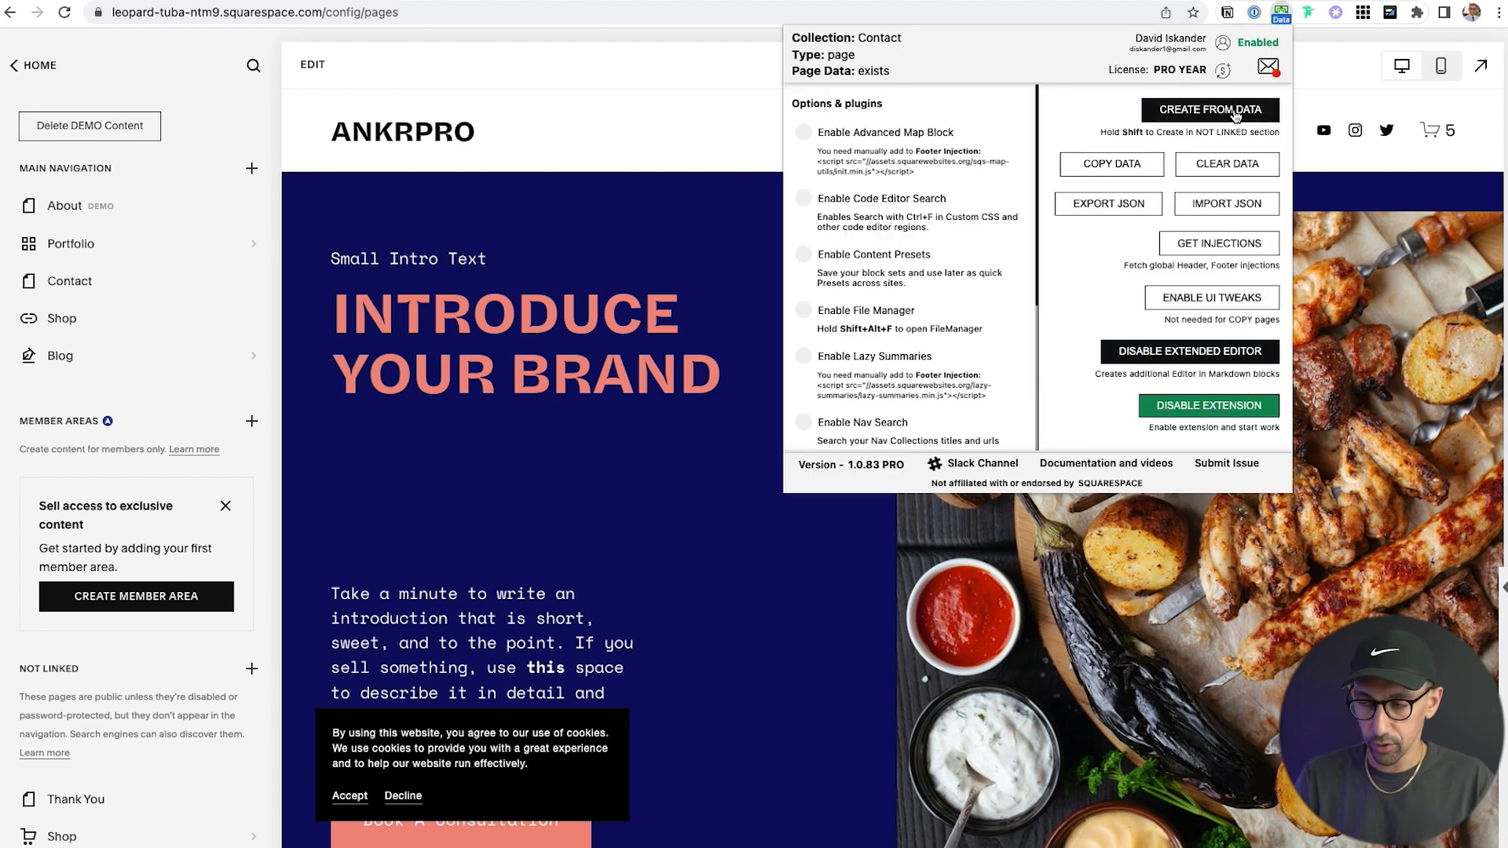
pyautogui.press('shift')
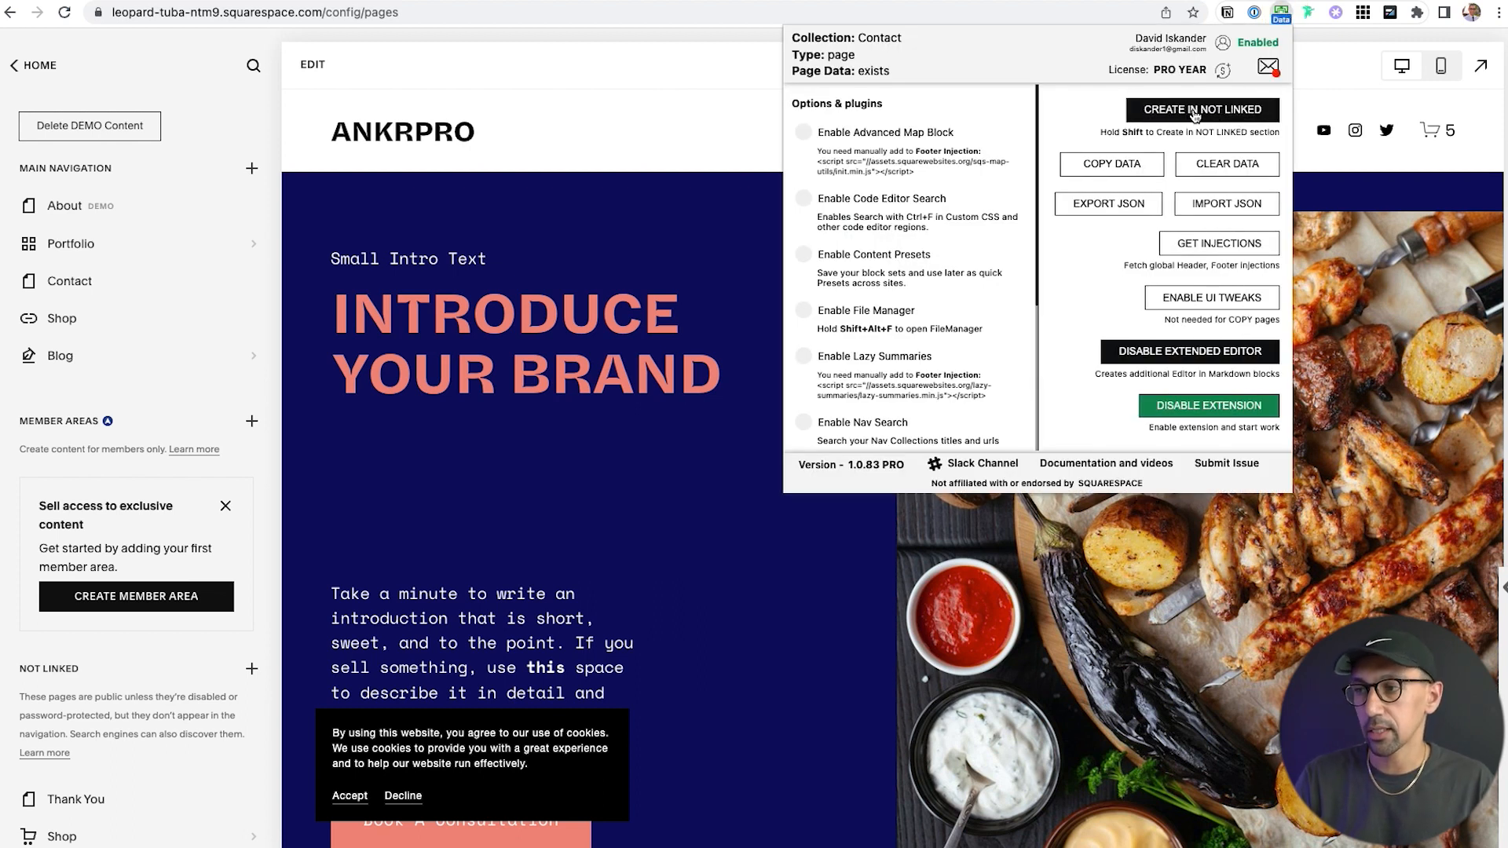
pyautogui.keyDown('shift'); pyautogui.click(1199, 114); pyautogui.keyUp('shift')
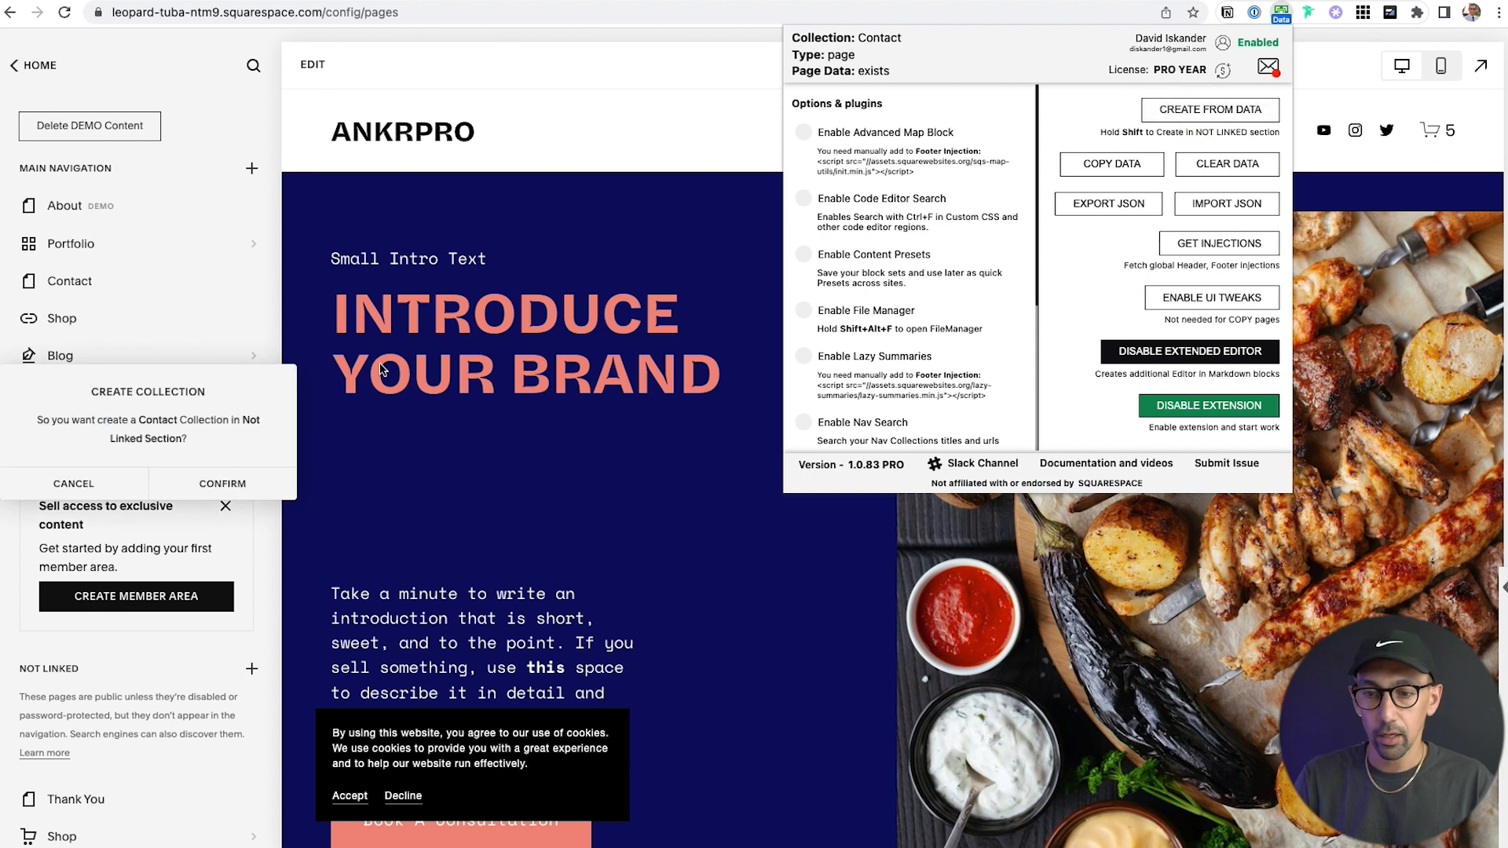
pyautogui.click(228, 486)
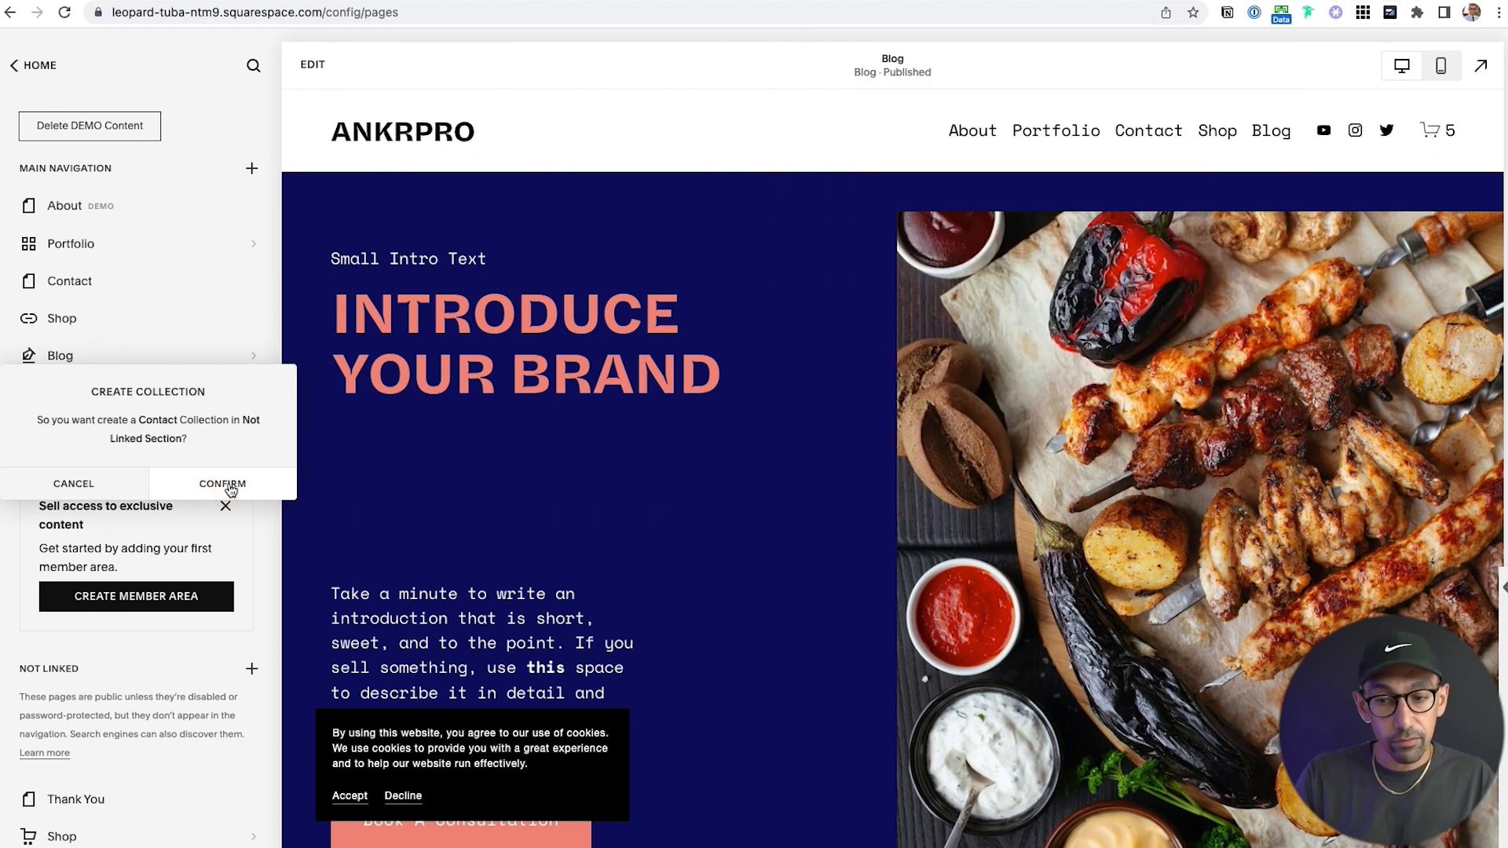
pyautogui.click(230, 487)
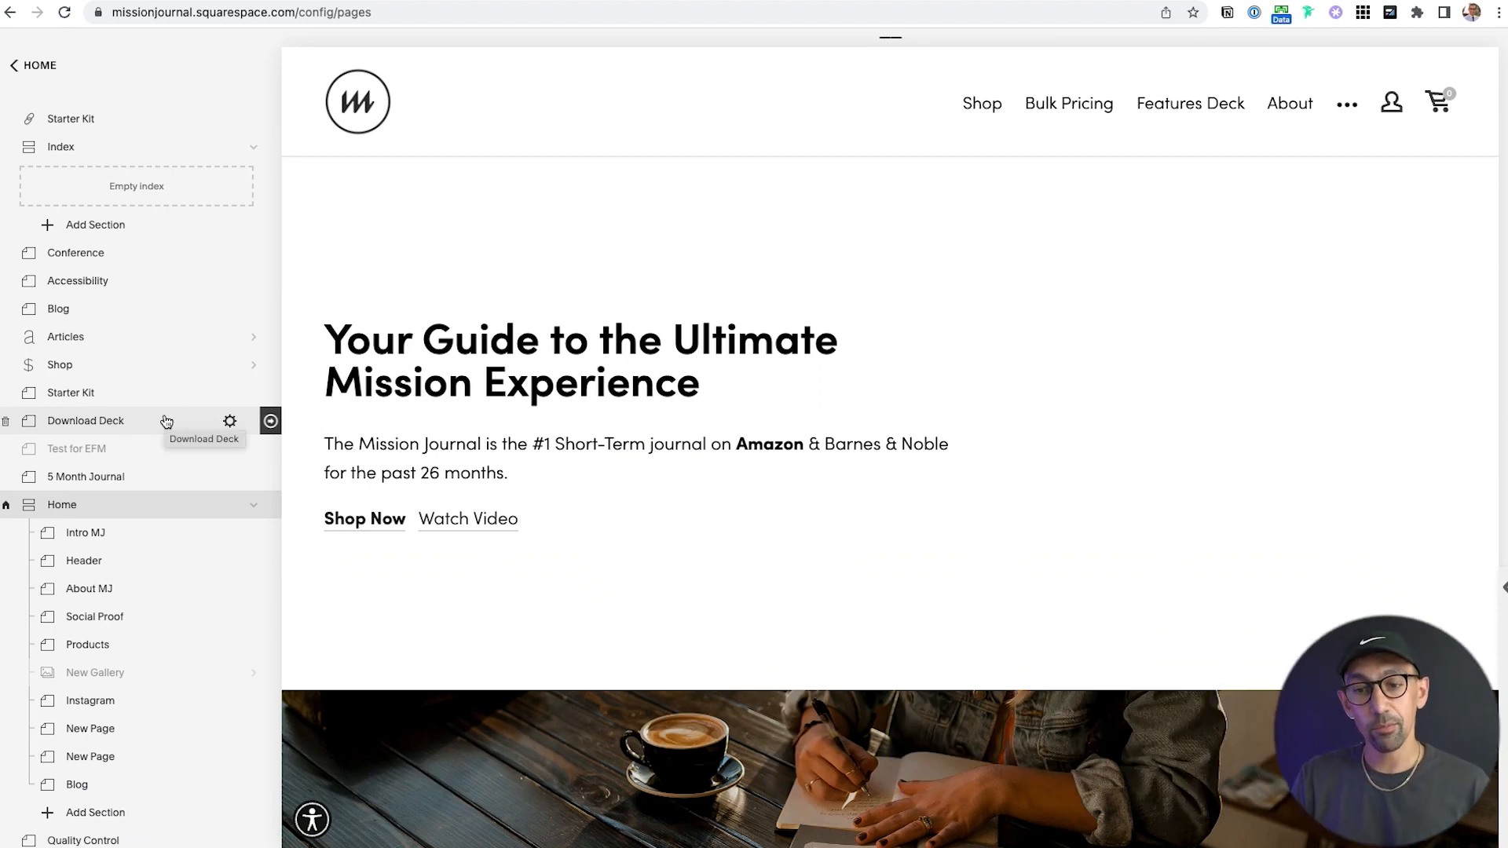
# On the Mission Journal site, get the collection data of the Home index page and acknowledge the notice.
pyautogui.moveTo(268, 517)
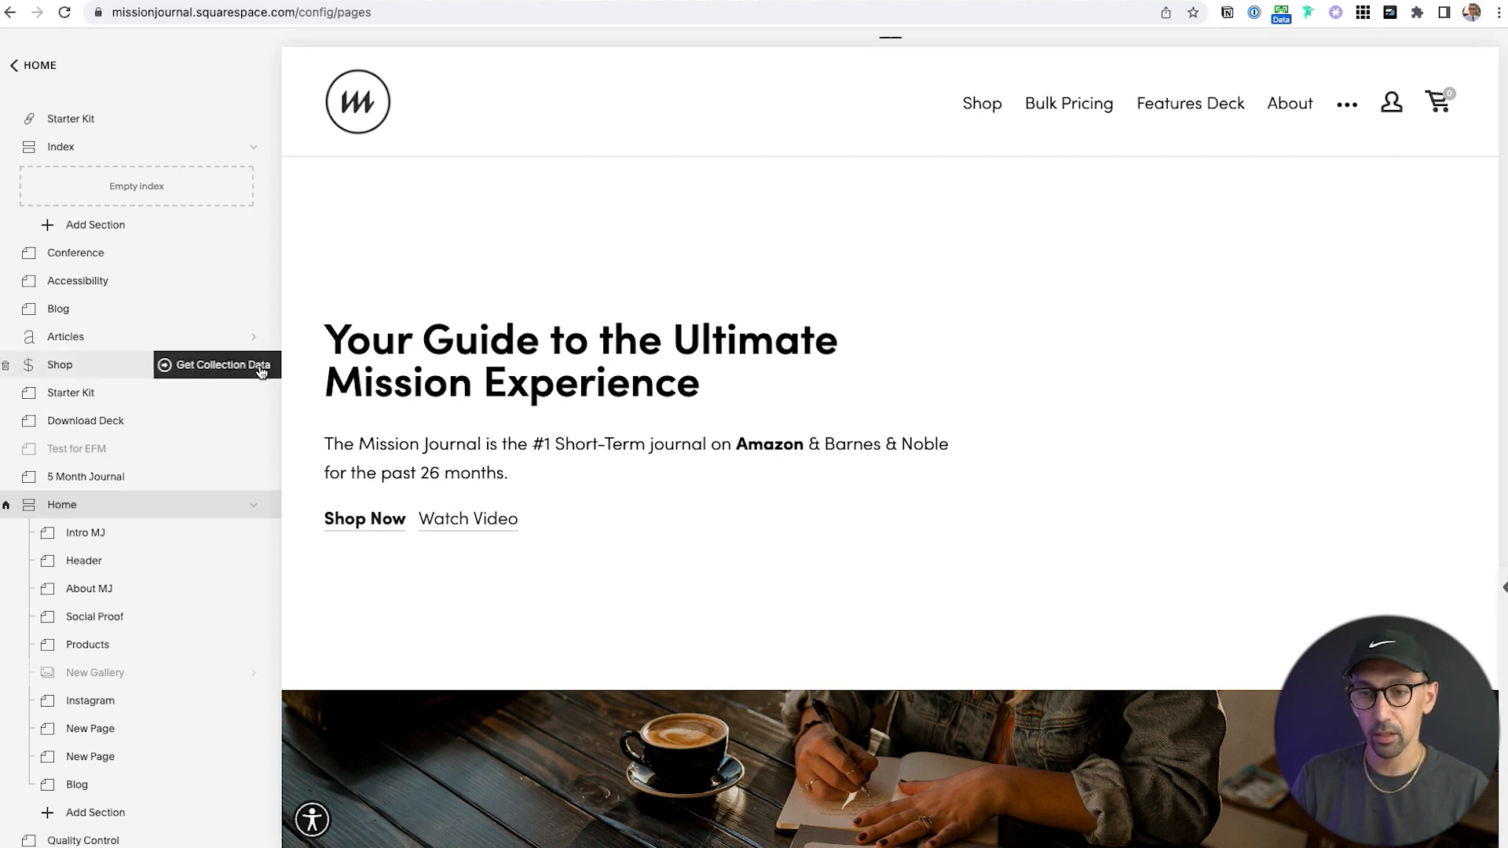
pyautogui.scroll(10, 110, 371)
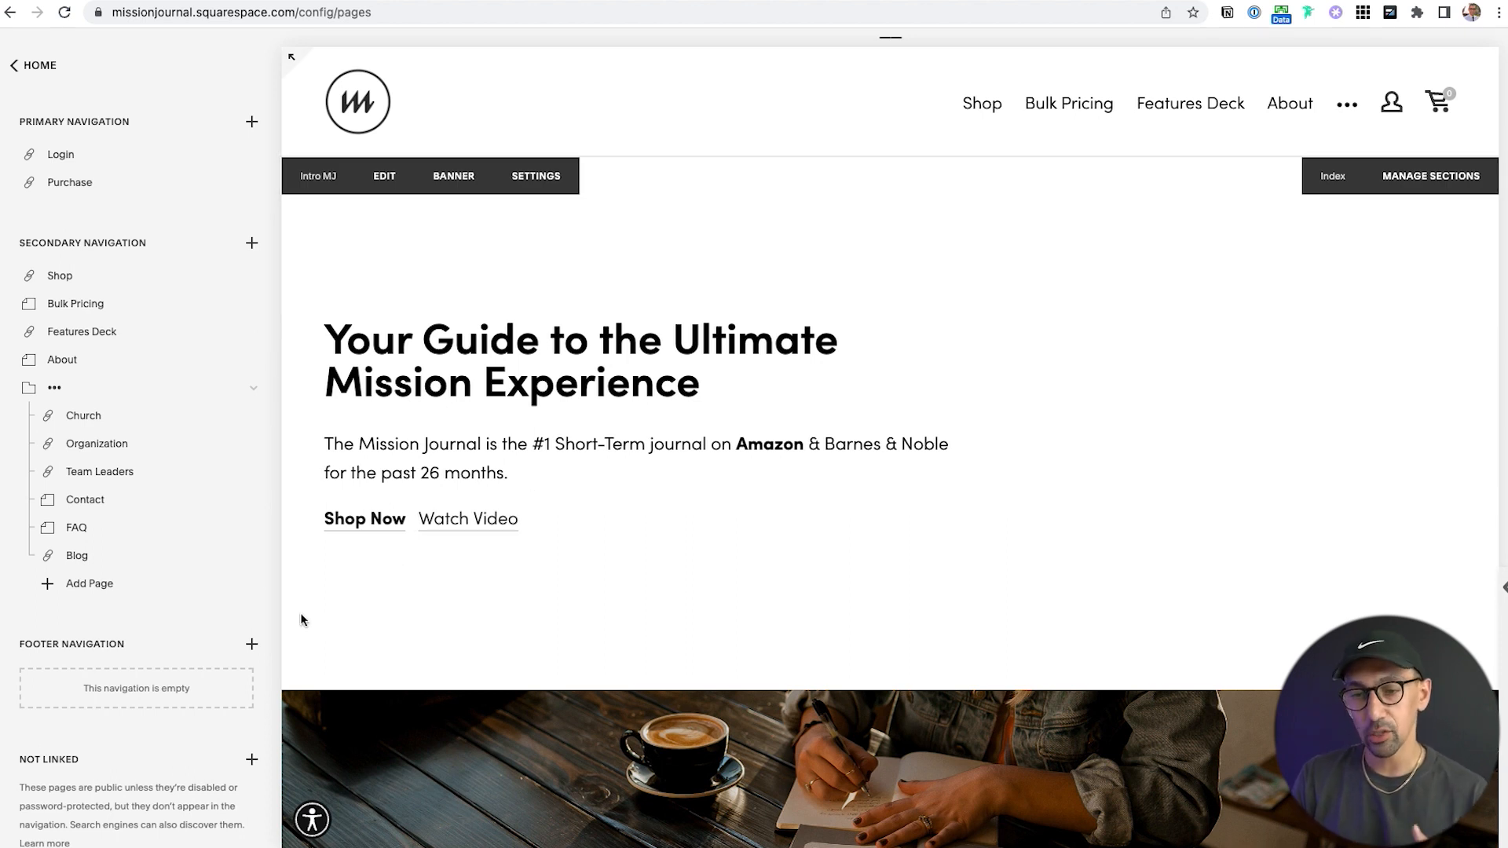
pyautogui.scroll(-15, 190, 533)
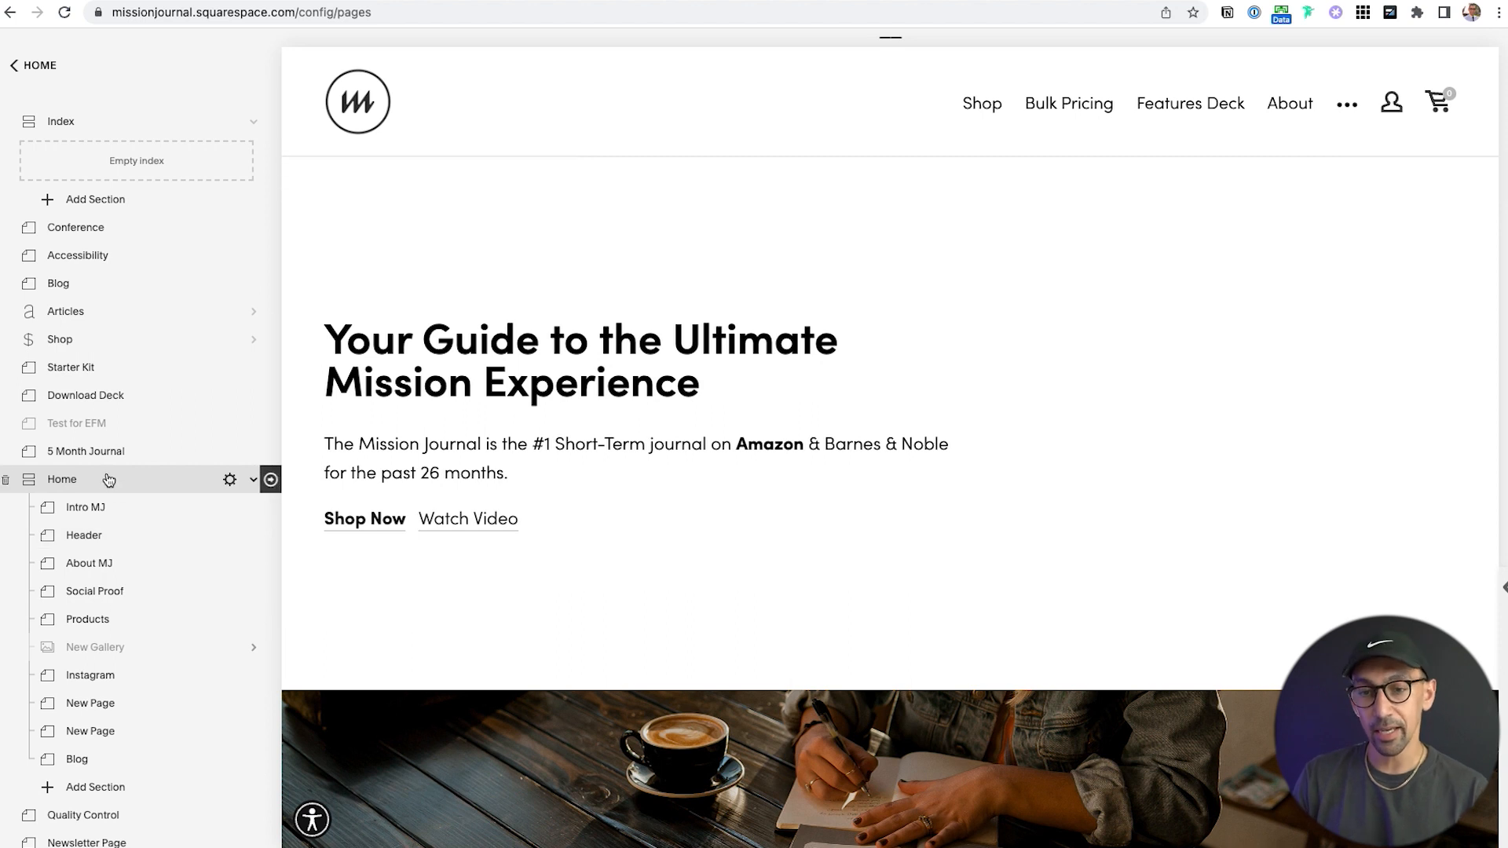
pyautogui.moveTo(269, 477)
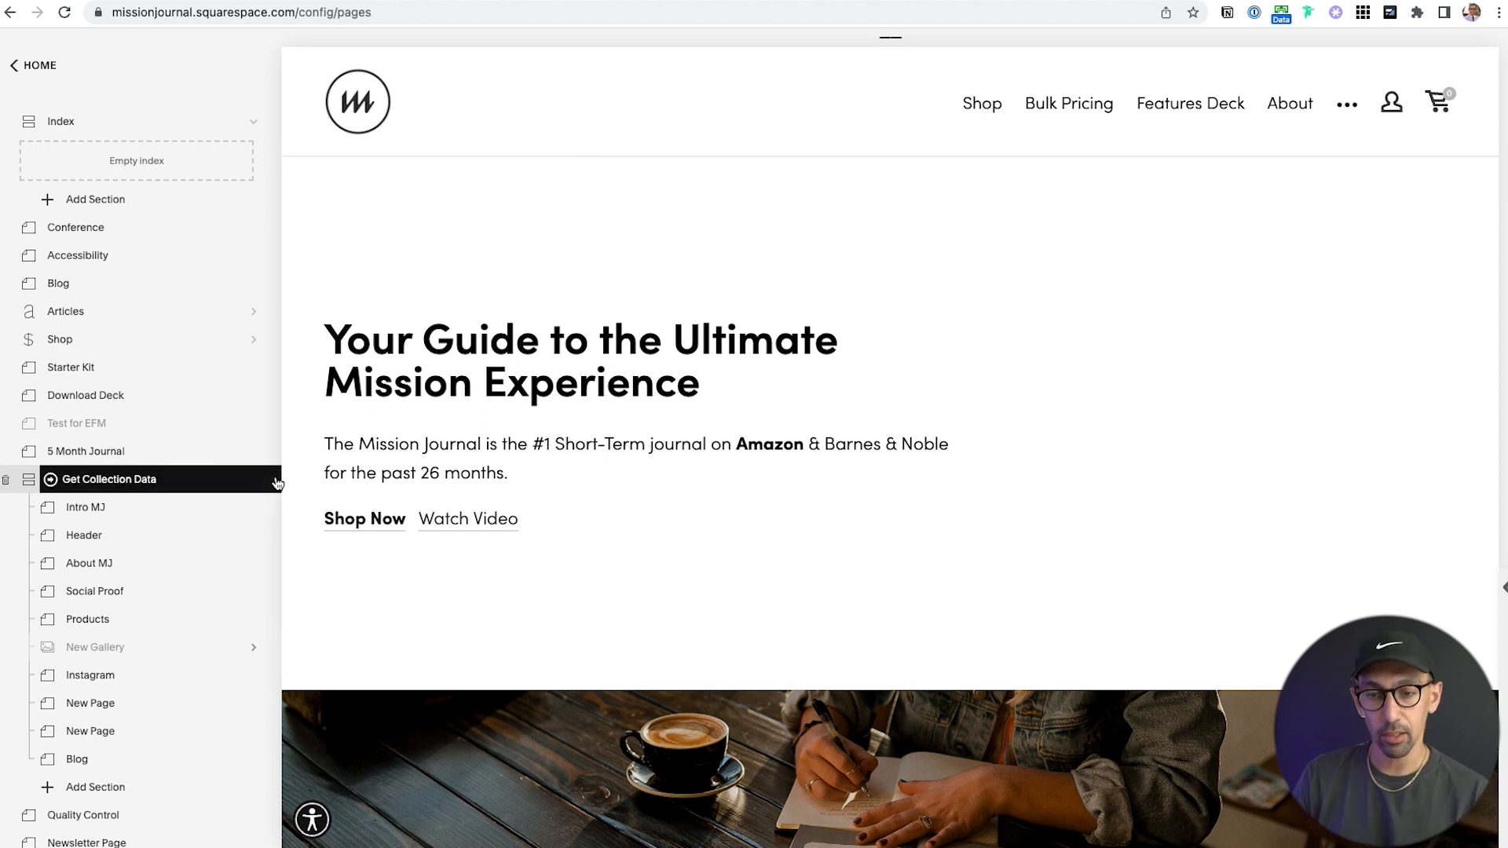
pyautogui.click(88, 481)
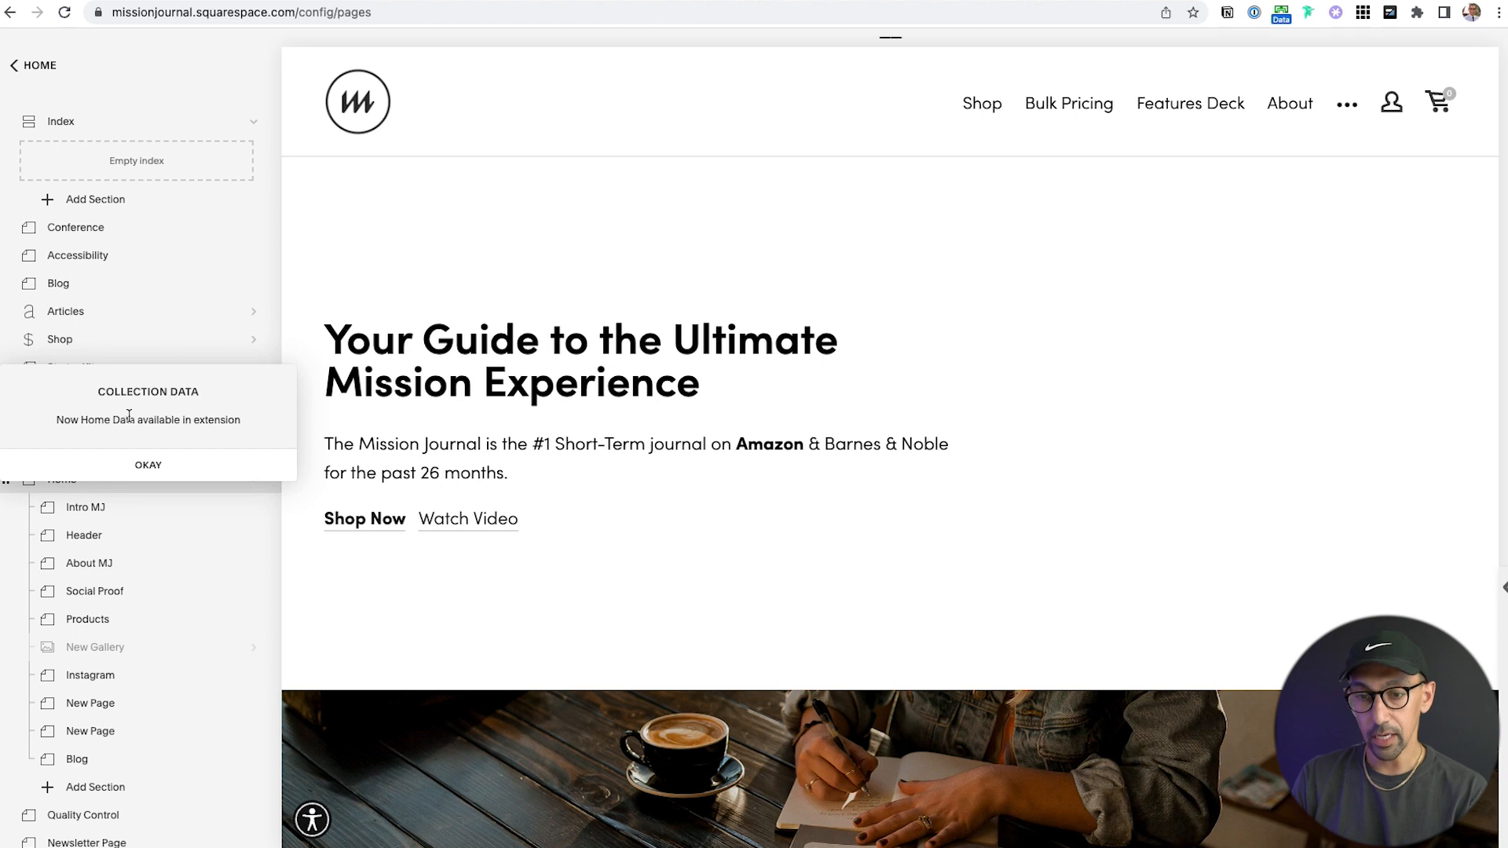
pyautogui.click(151, 466)
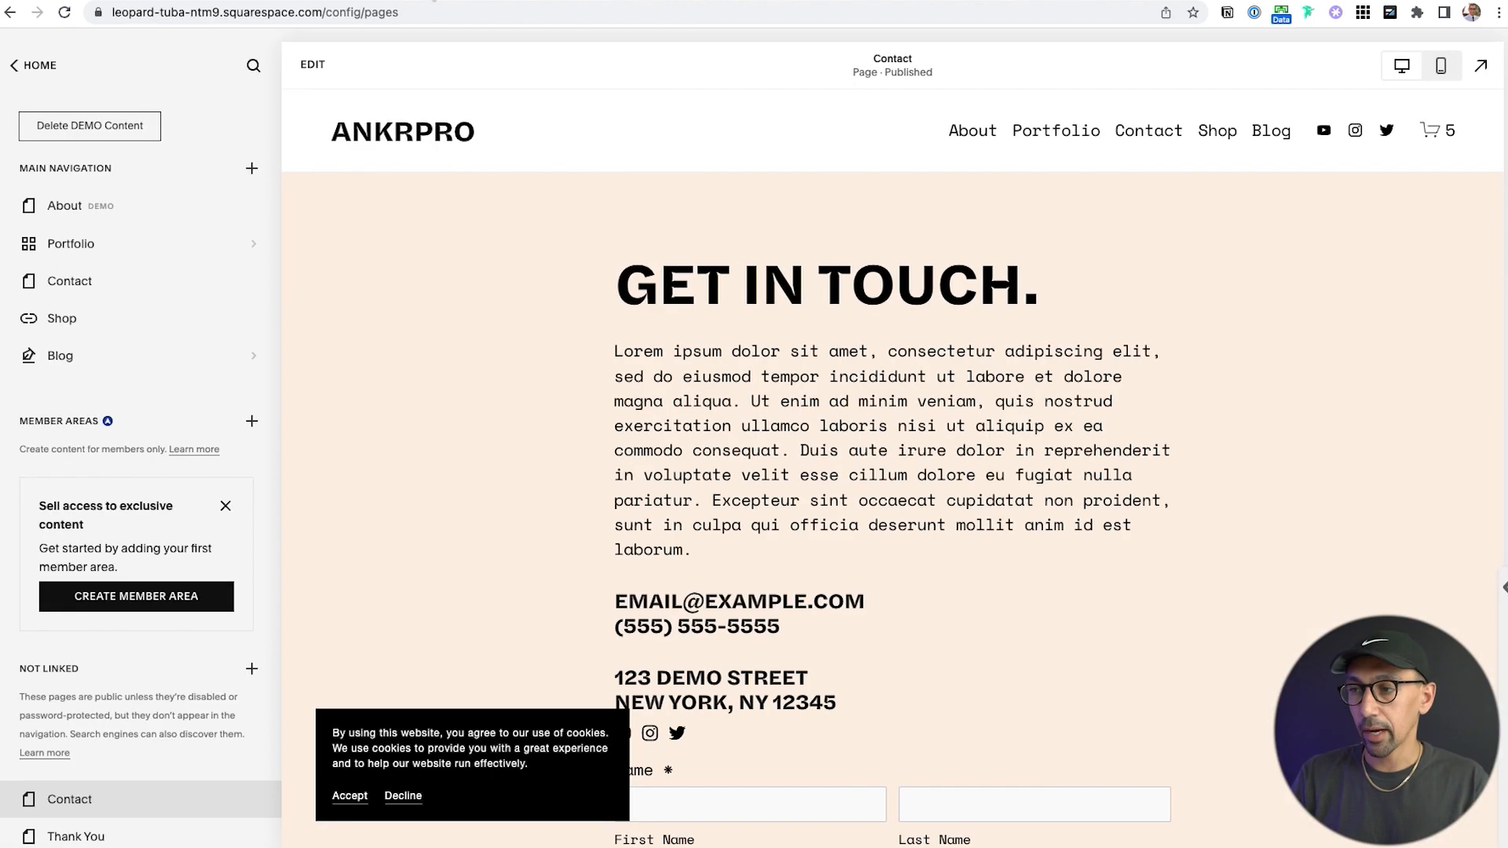
# On the ANKRPRO site, create the Home collection from the extension's stored data in the Not Linked section.
pyautogui.click(1281, 13)
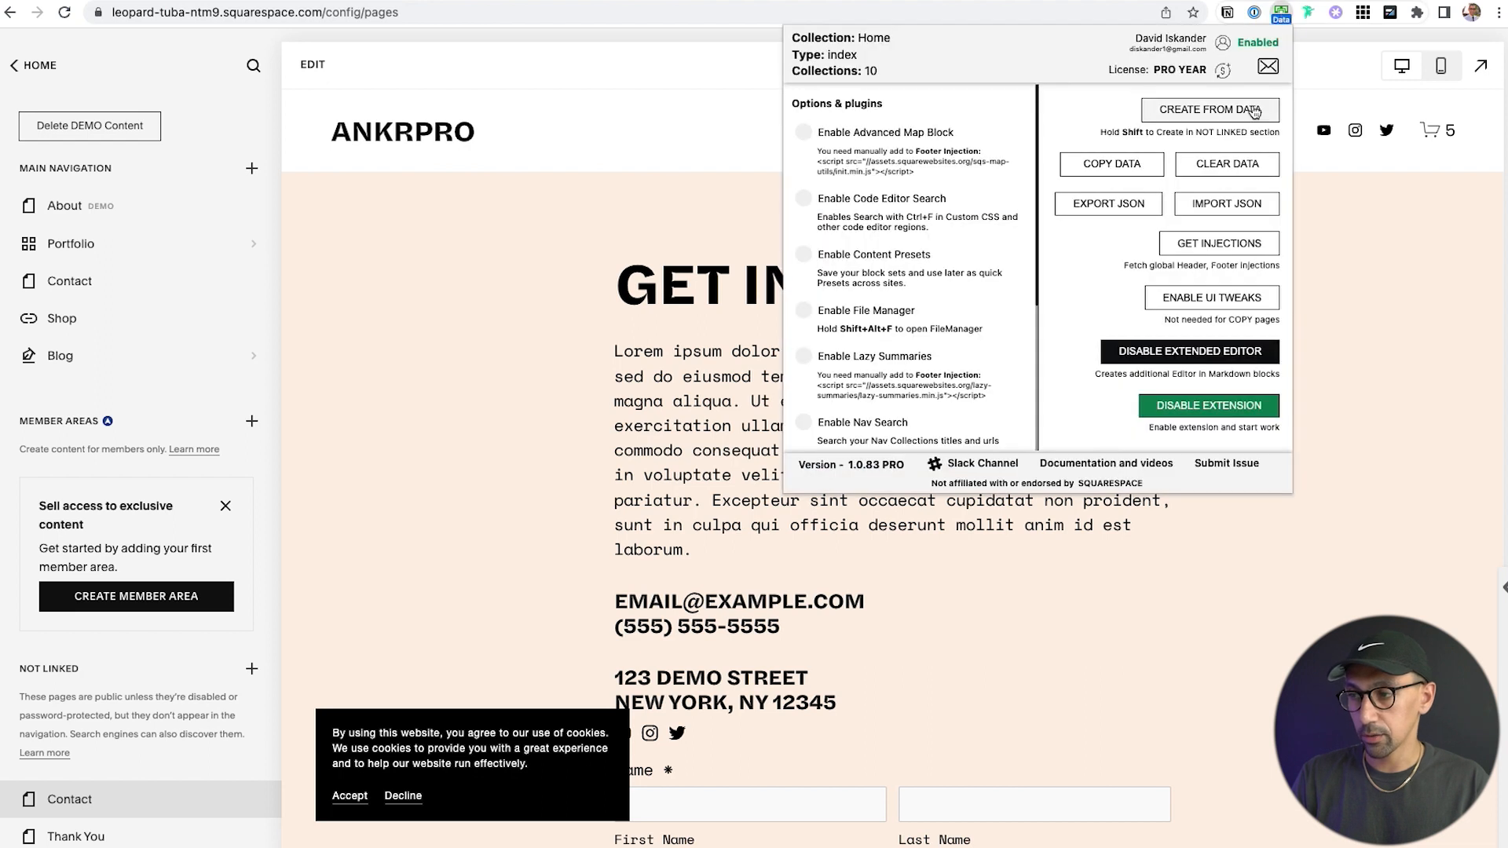
pyautogui.click(1204, 114)
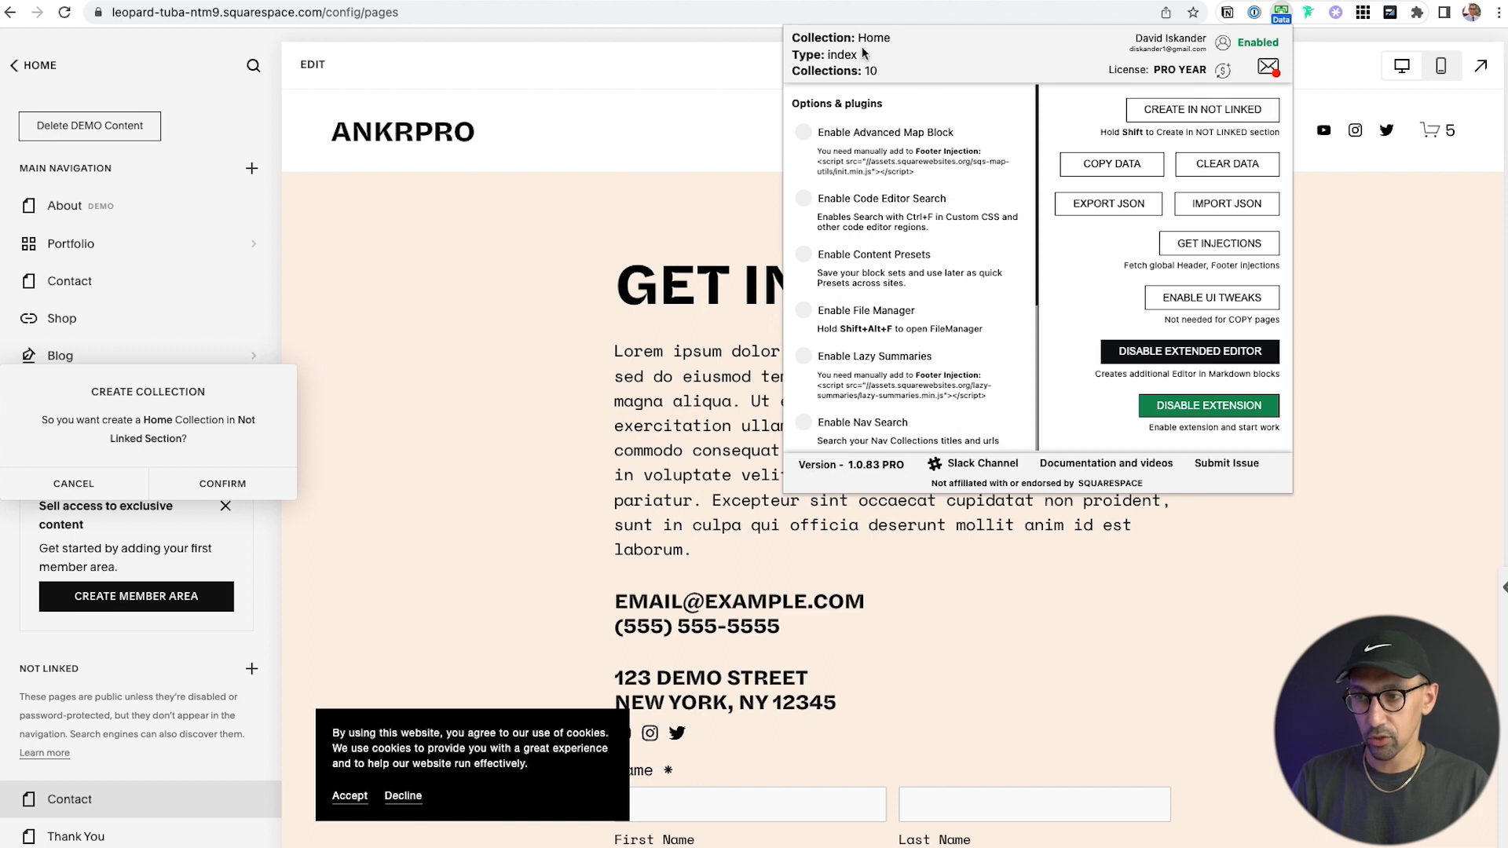
pyautogui.click(223, 482)
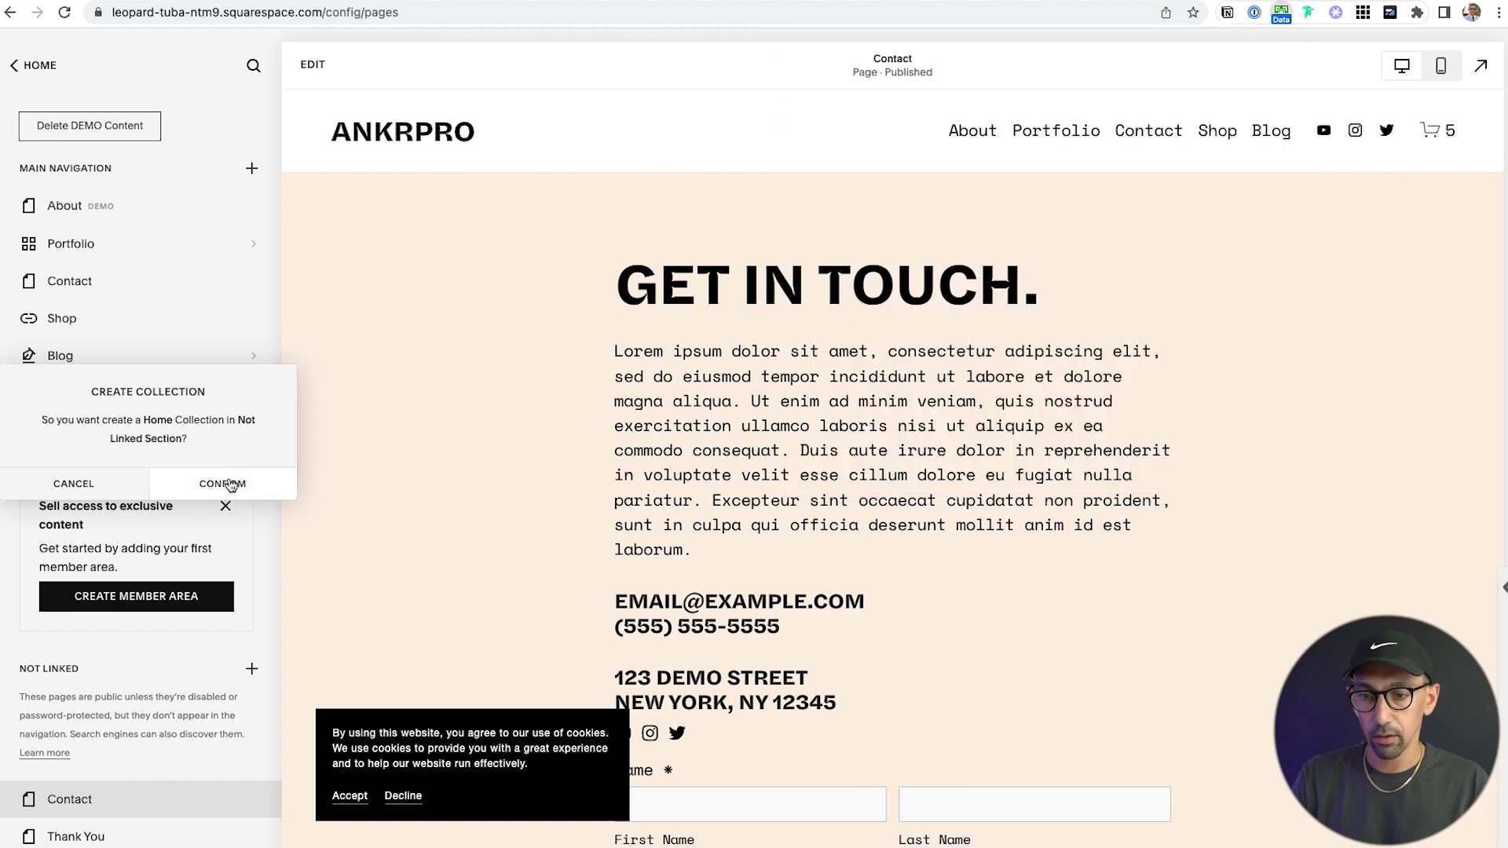
pyautogui.click(232, 483)
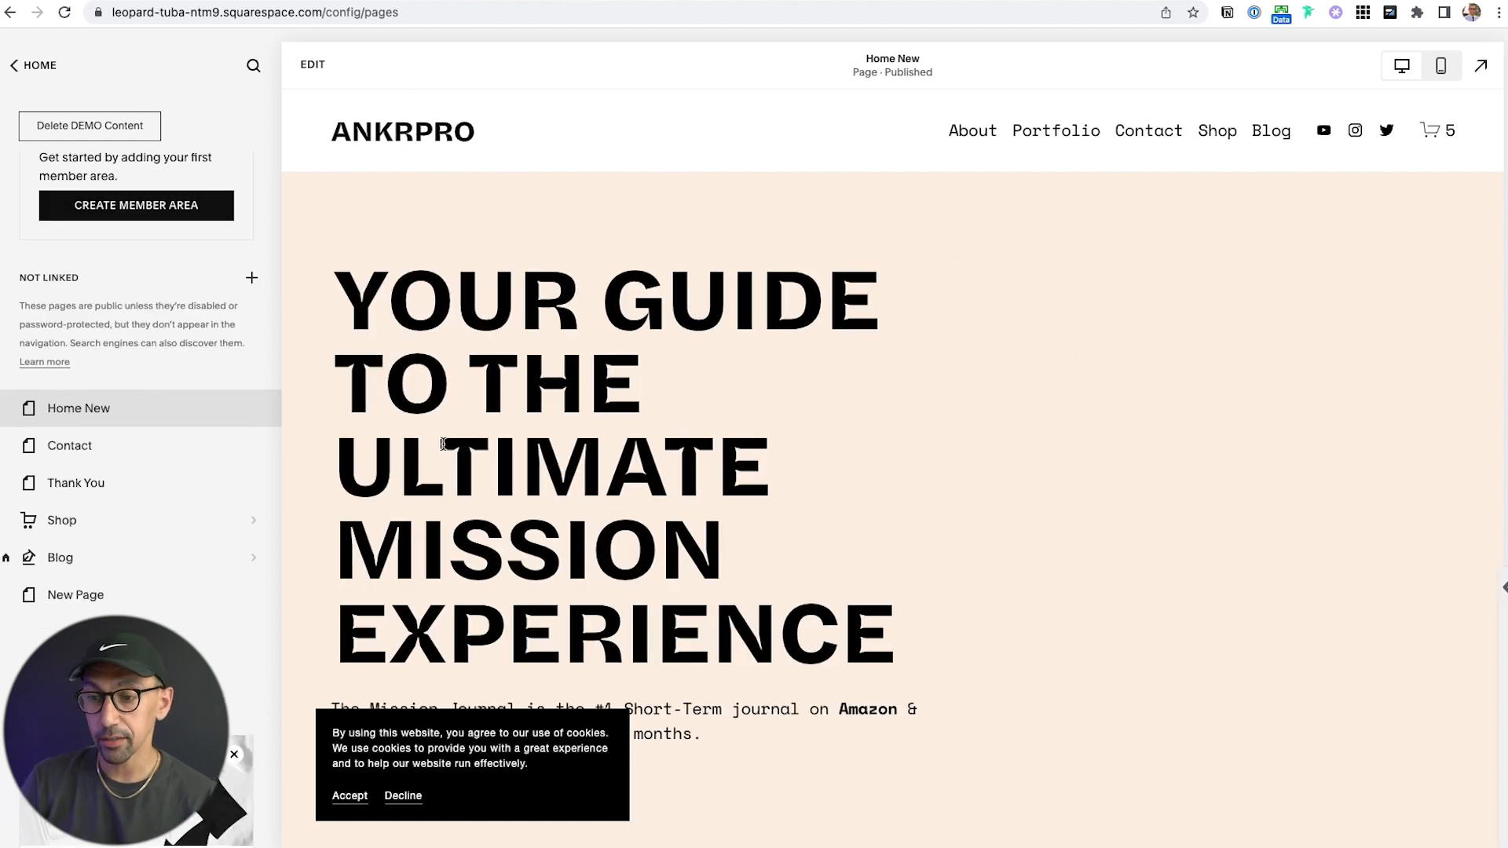
# Examine the imported home page's sections on the ANKRPRO site to see how the content was transferred.
pyautogui.scroll(-5, 440, 444)
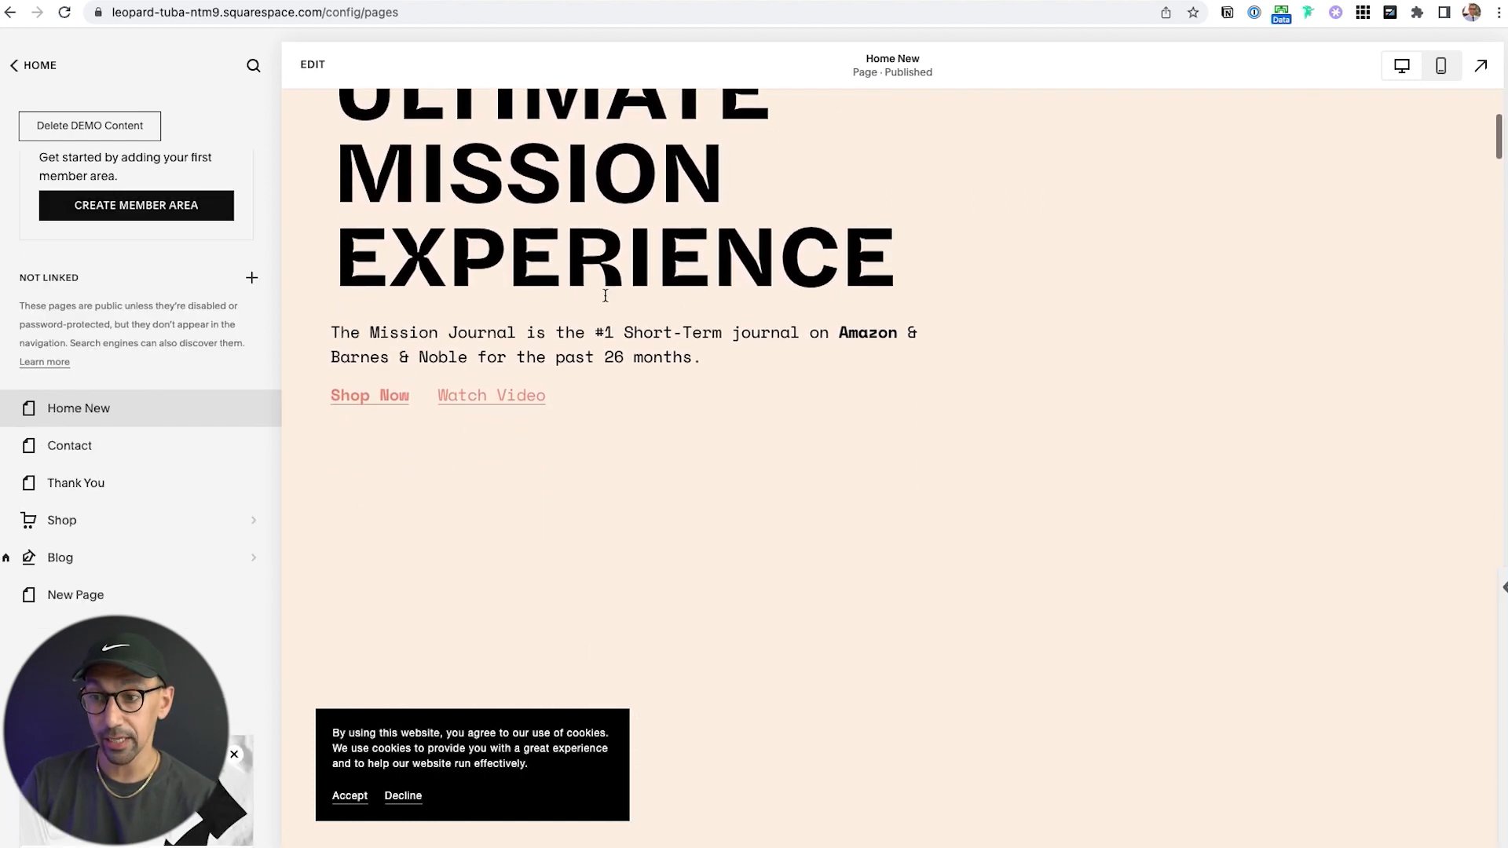
pyautogui.scroll(5, 539, 351)
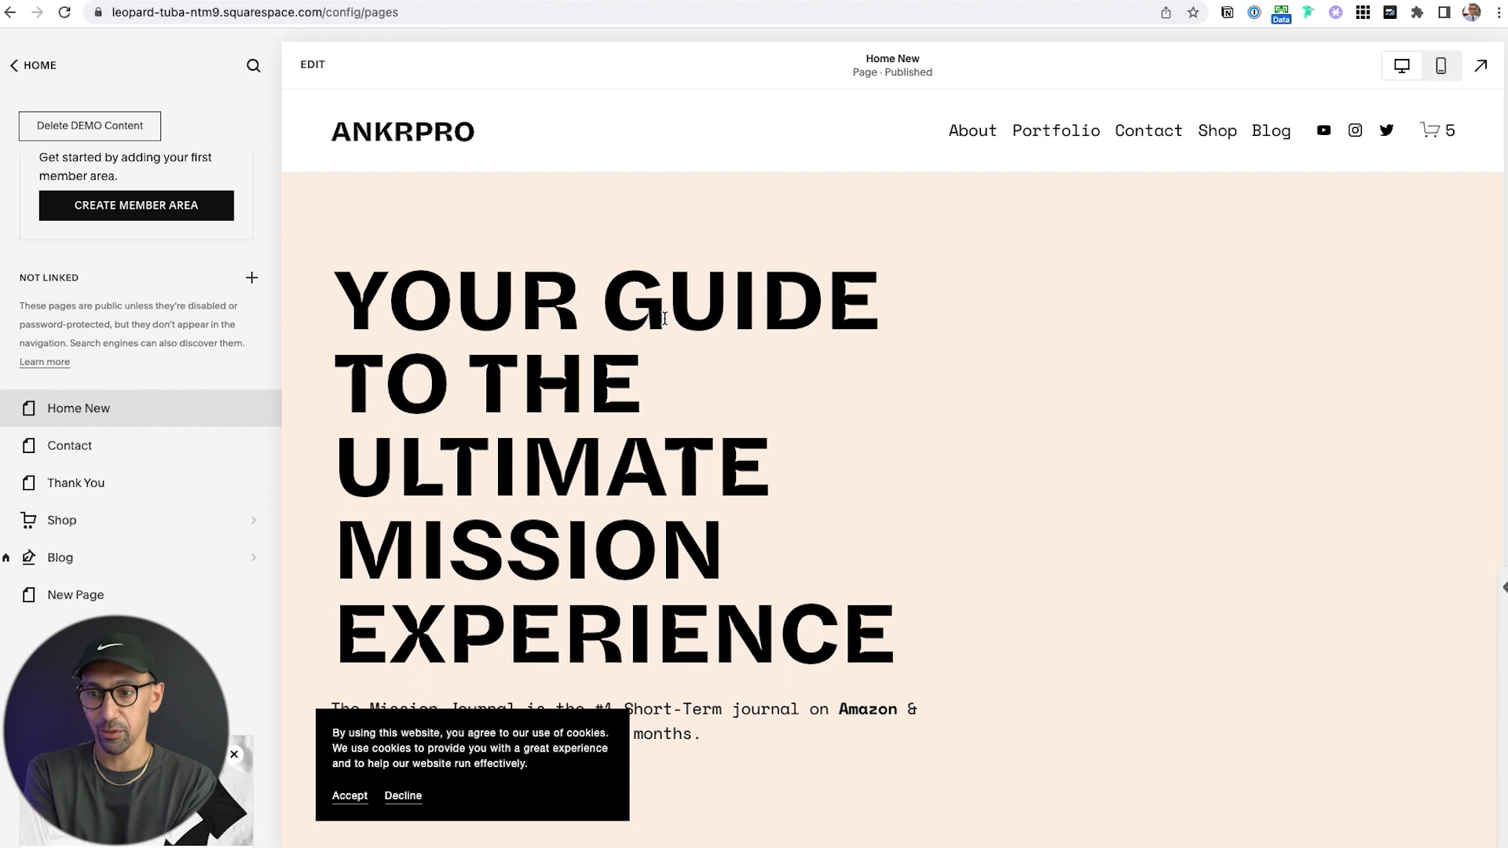
pyautogui.scroll(-10, 663, 318)
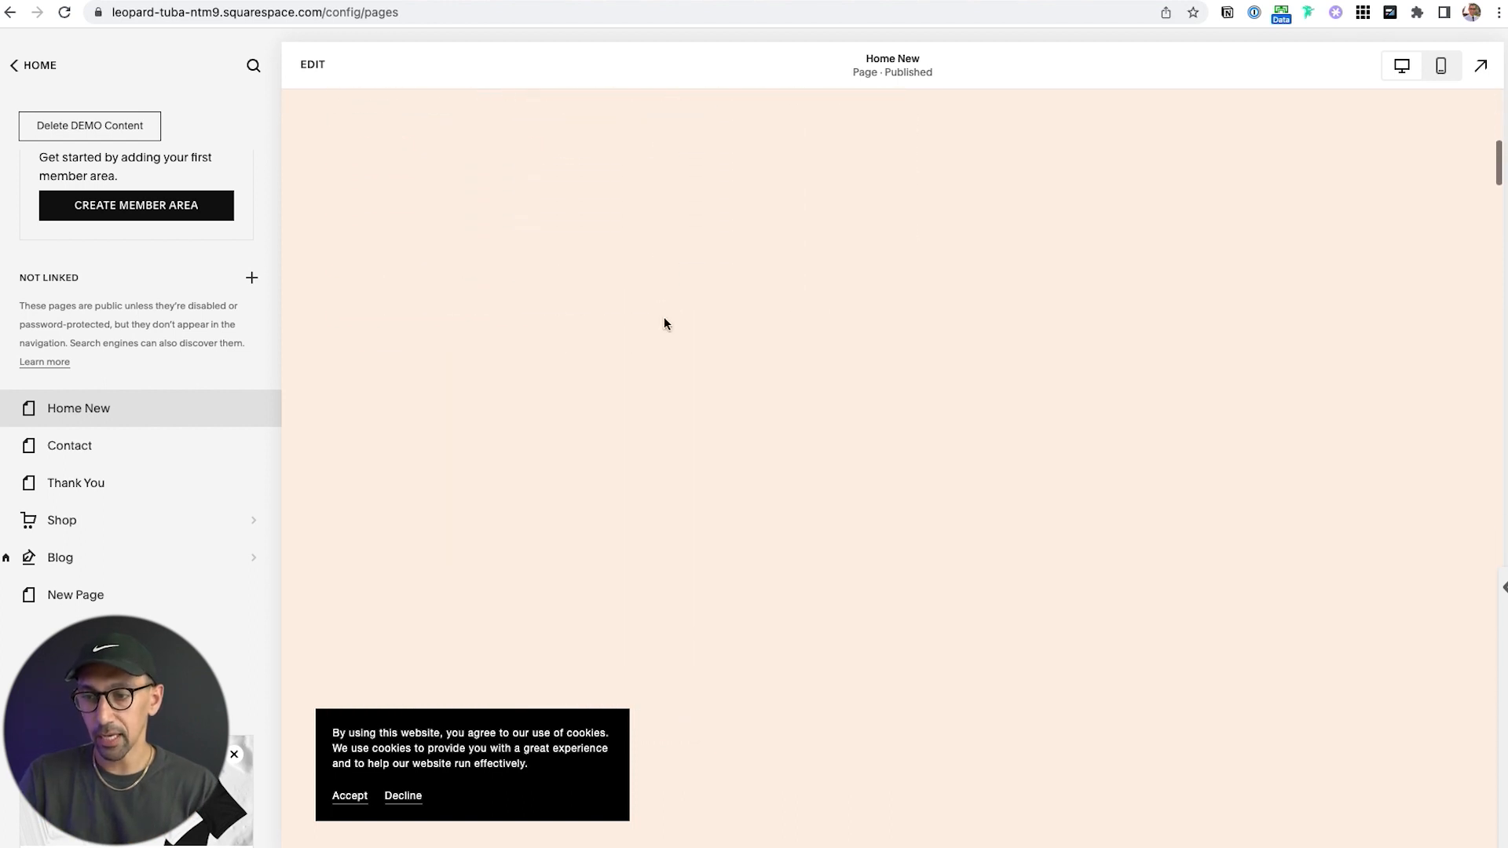
pyautogui.scroll(-13, 664, 318)
pyautogui.scroll(20, 664, 318)
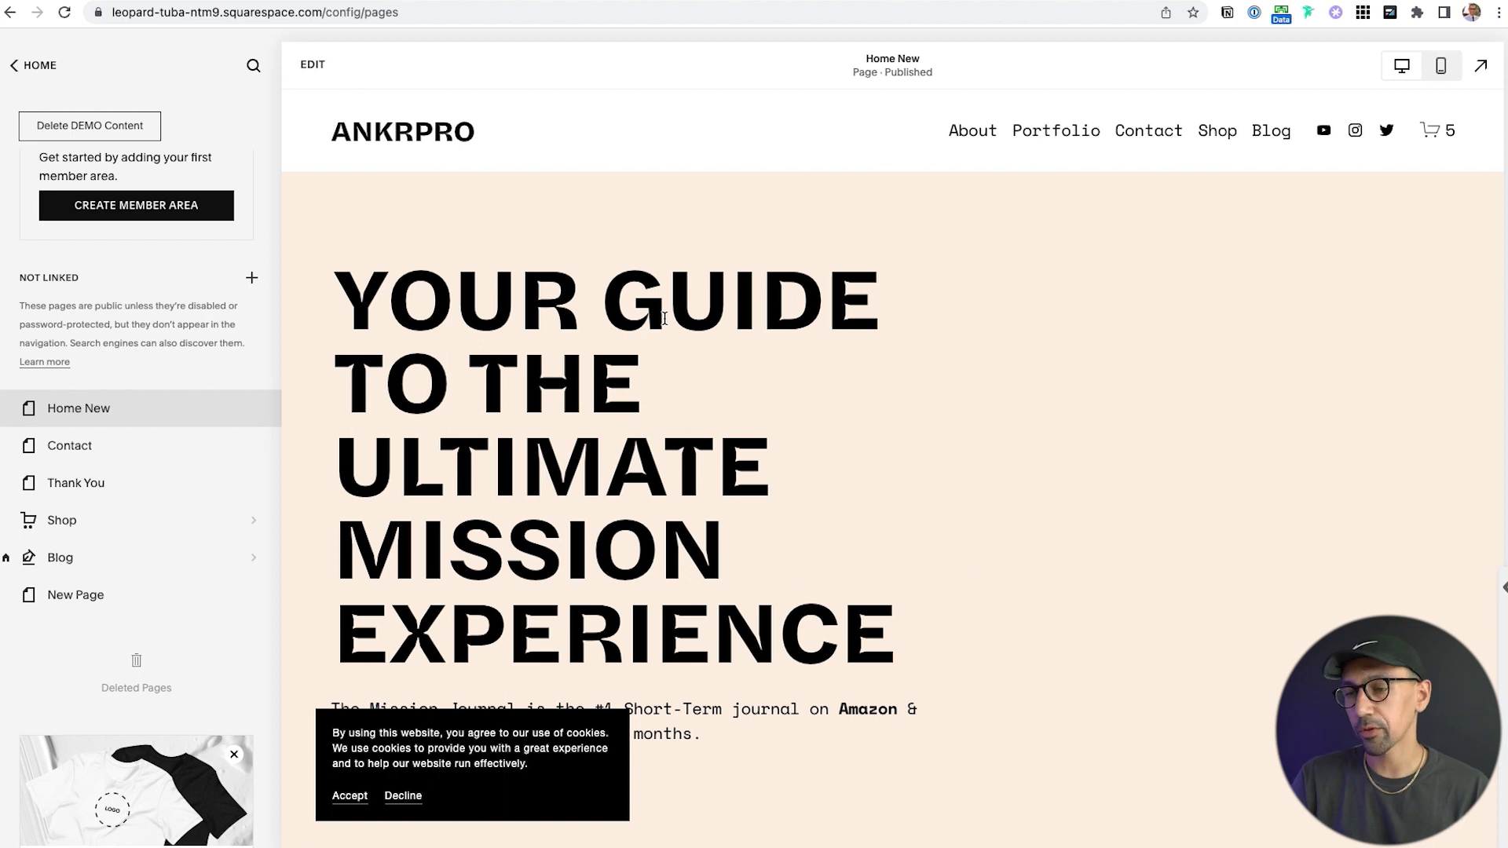
pyautogui.scroll(-8, 735, 397)
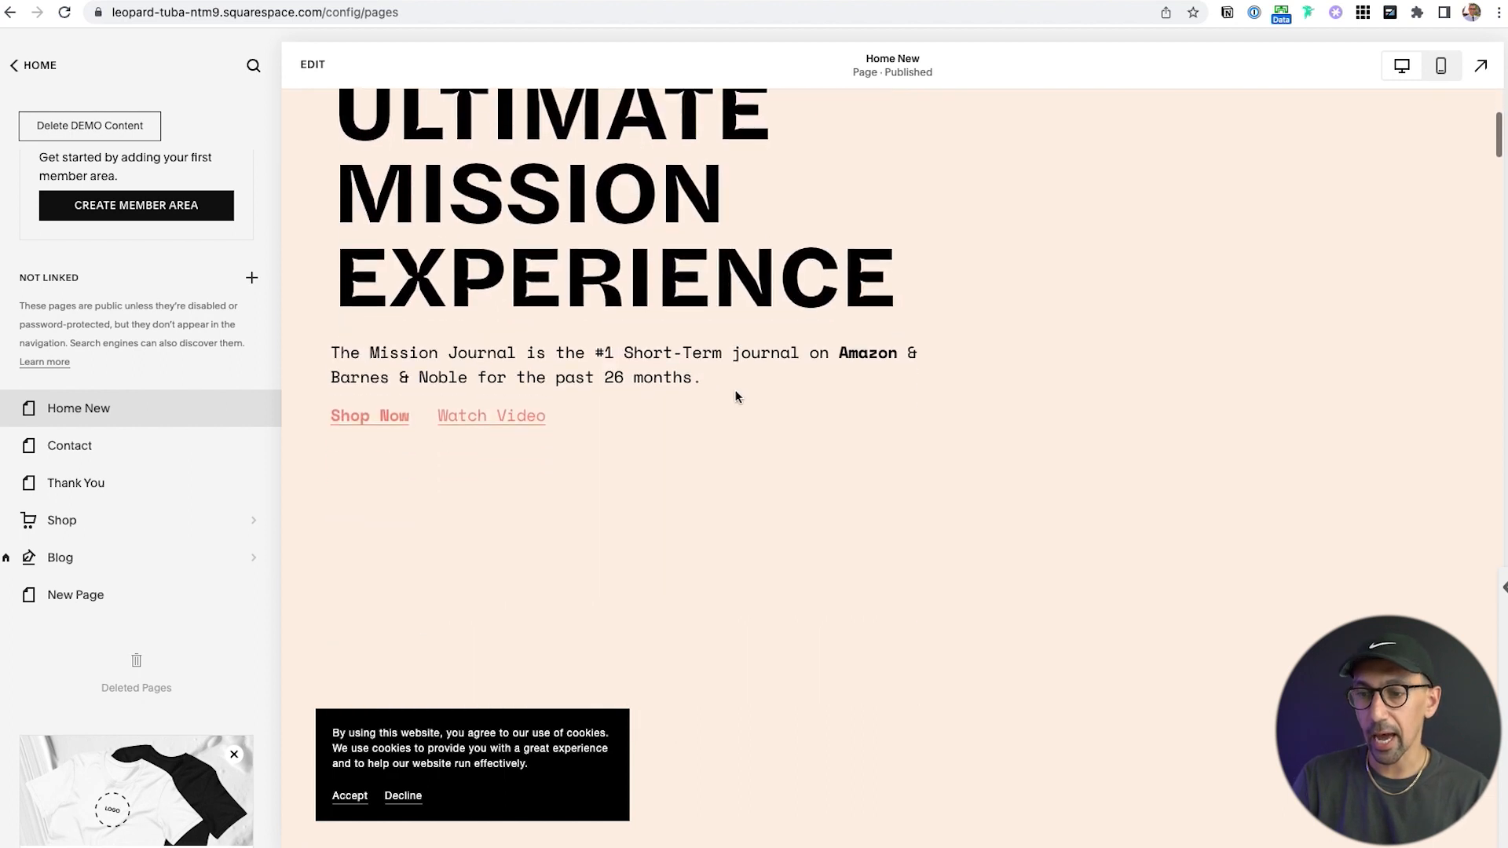
pyautogui.scroll(-5, 798, 376)
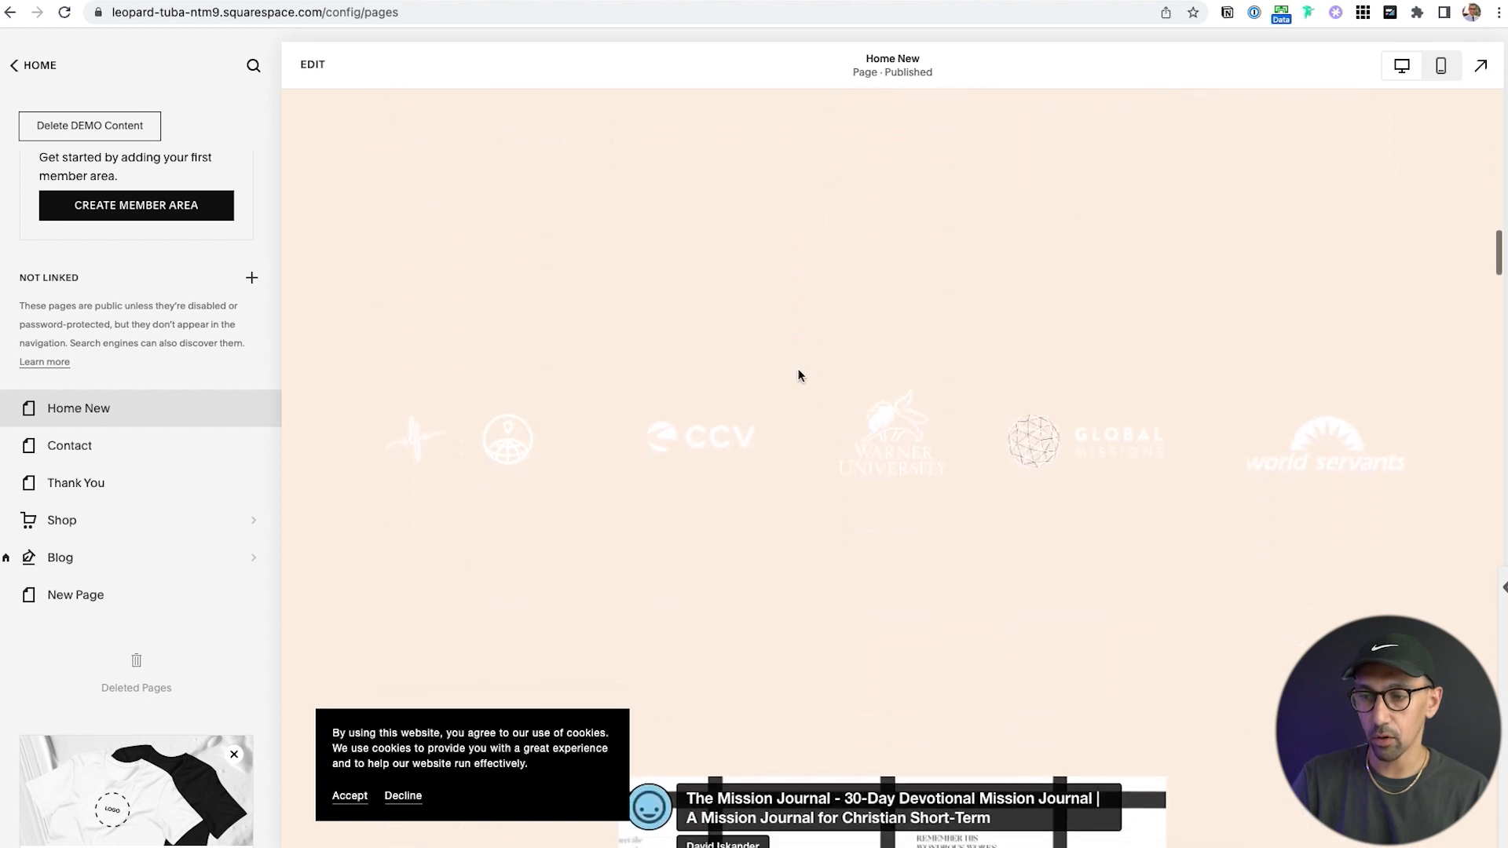
# Examine the rest of the imported Home New page, from the logo row and video through the products and Instagram gallery to the Online Journal.
pyautogui.scroll(-2, 798, 375)
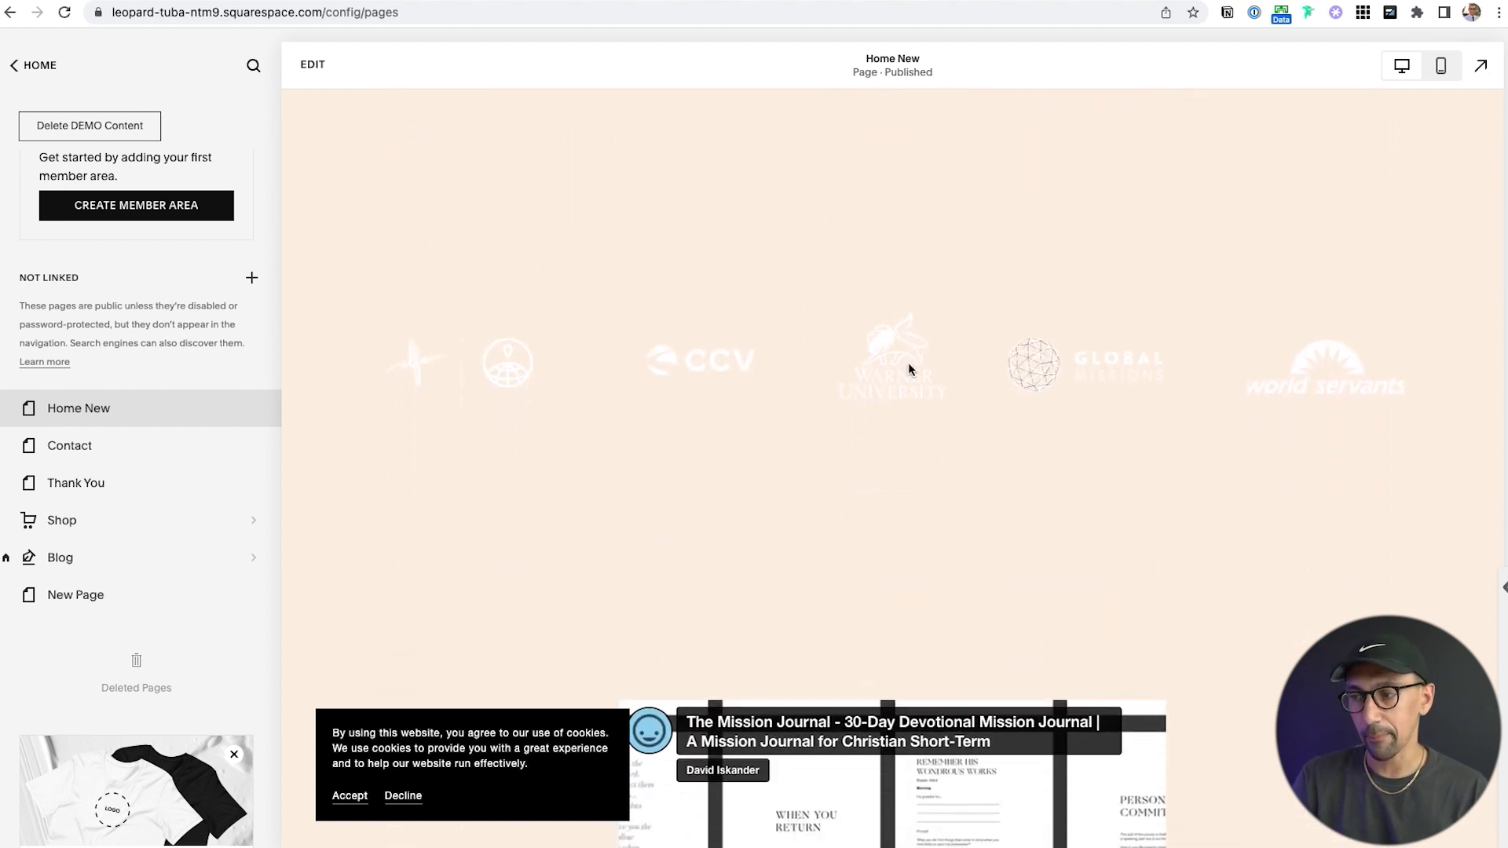
pyautogui.scroll(-8, 909, 369)
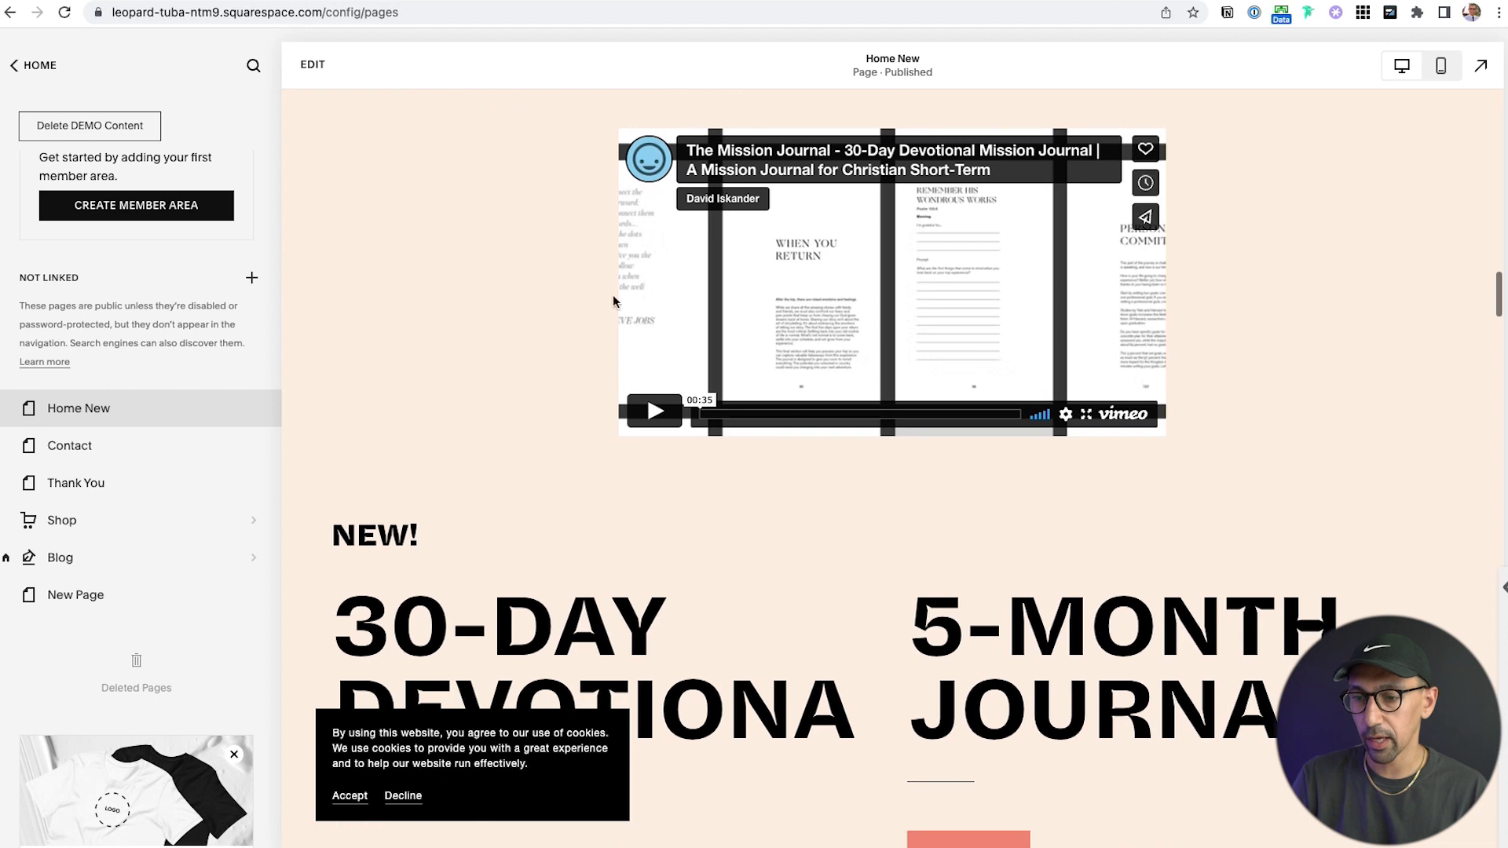
pyautogui.scroll(-2, 604, 491)
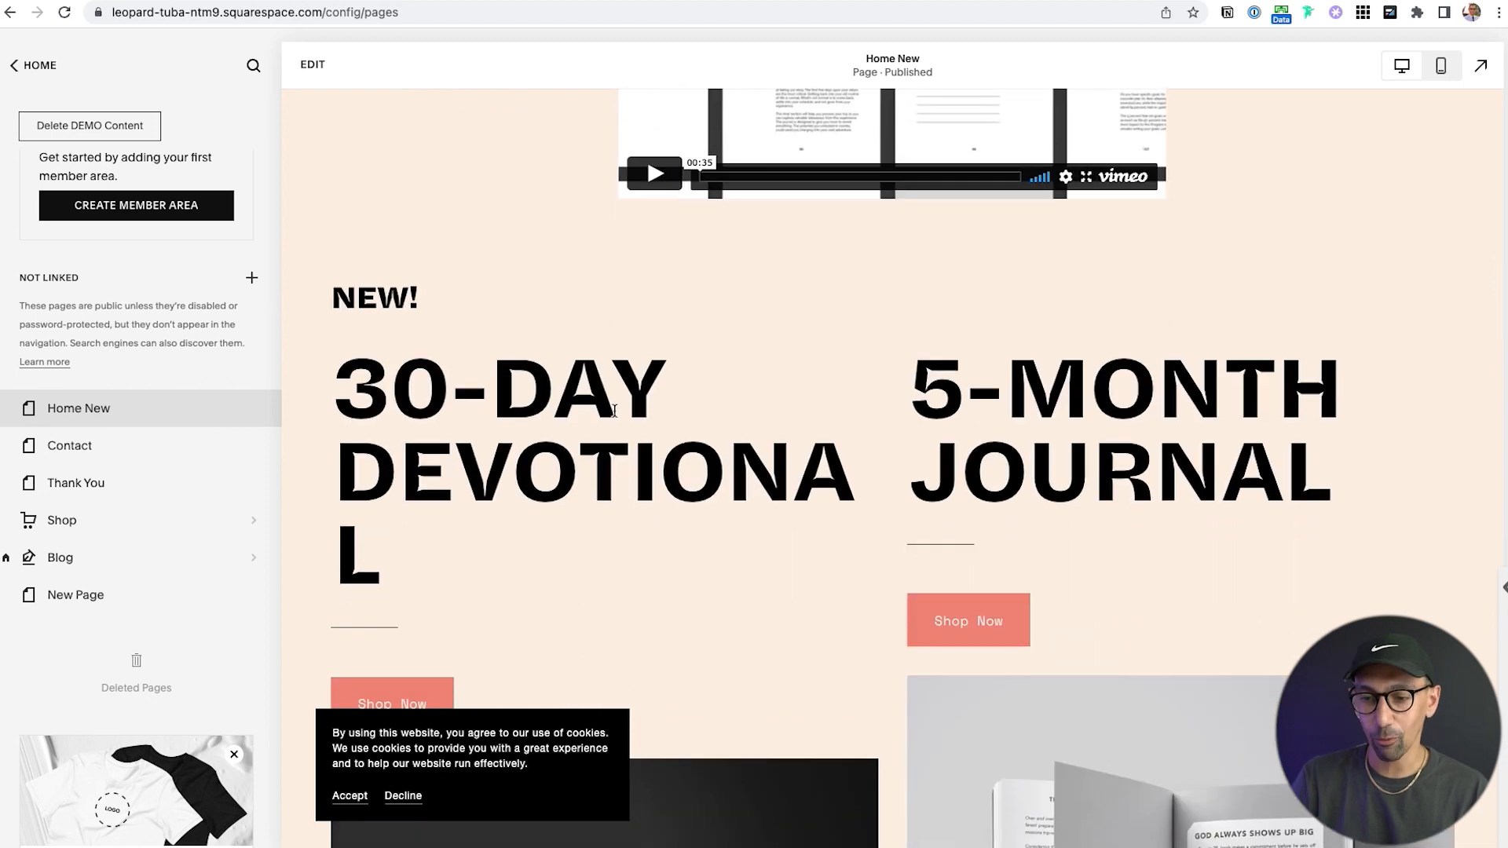
pyautogui.scroll(-6, 663, 431)
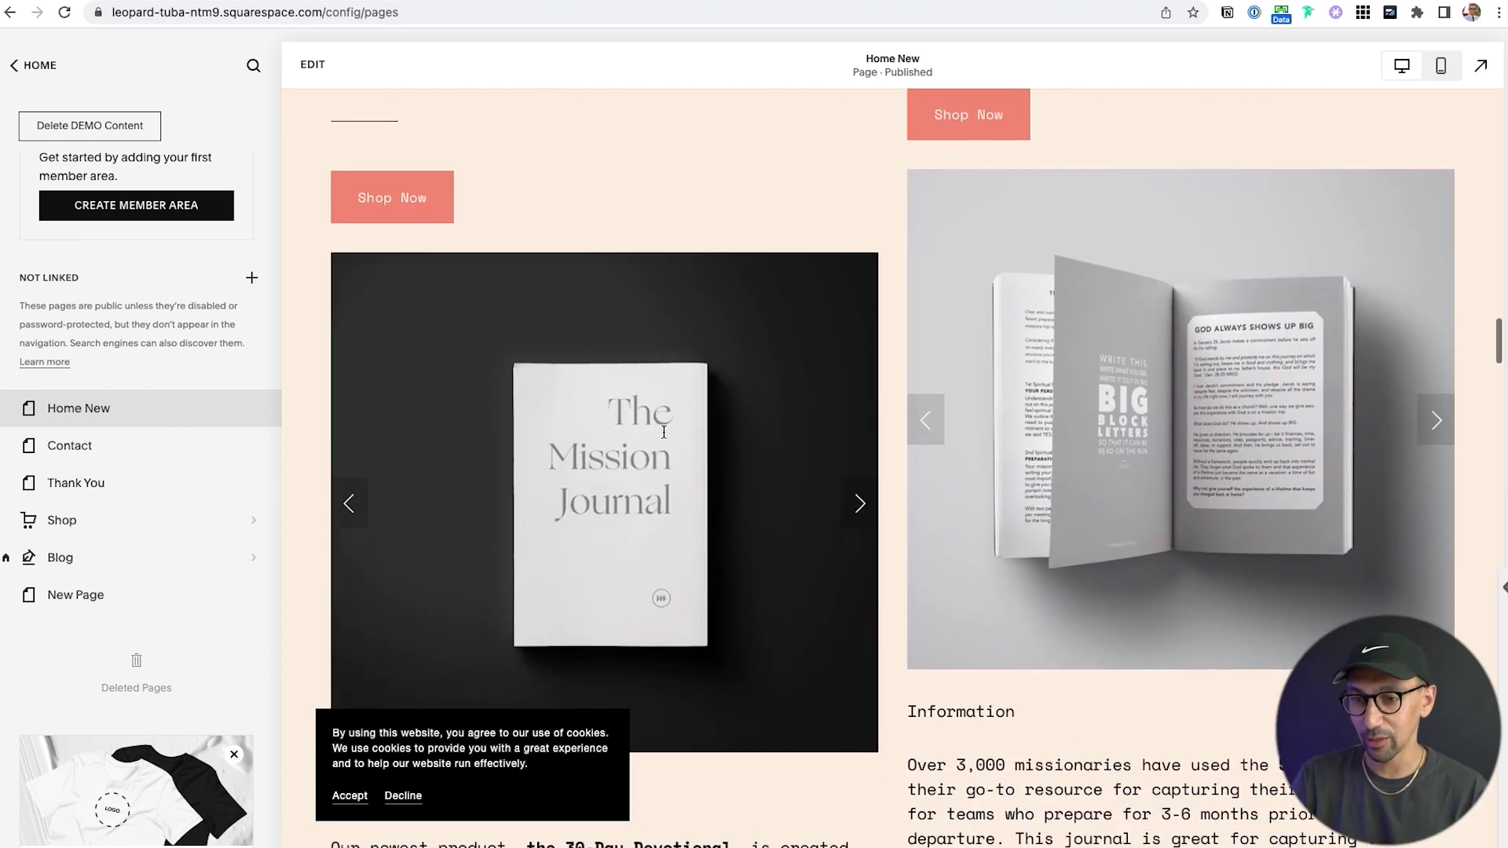
pyautogui.scroll(-12, 663, 431)
pyautogui.scroll(-5, 771, 372)
pyautogui.scroll(-10, 771, 378)
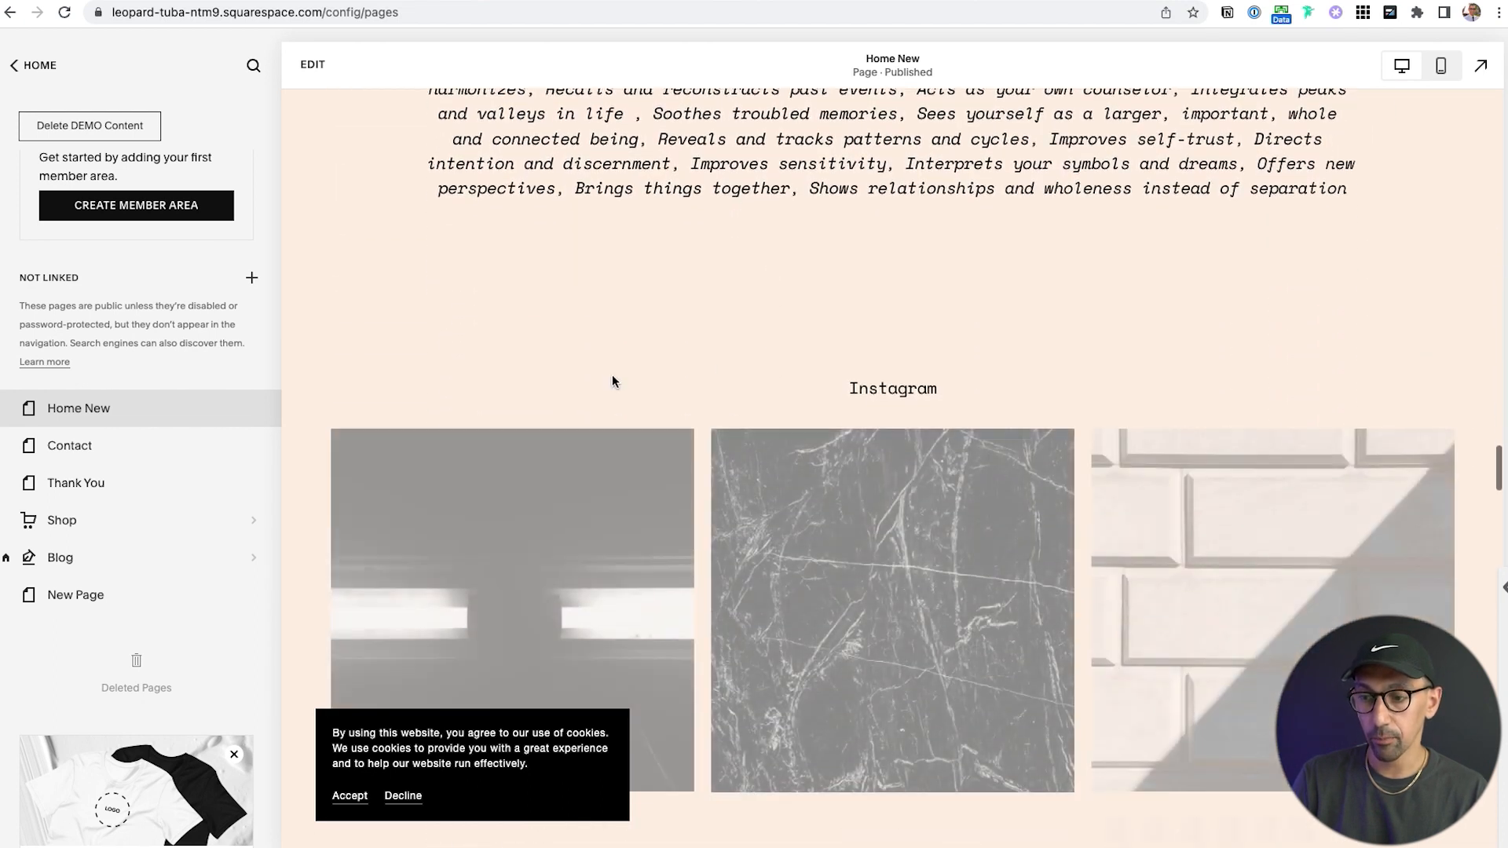
pyautogui.scroll(-10, 610, 377)
pyautogui.scroll(5, 803, 386)
pyautogui.scroll(4, 802, 387)
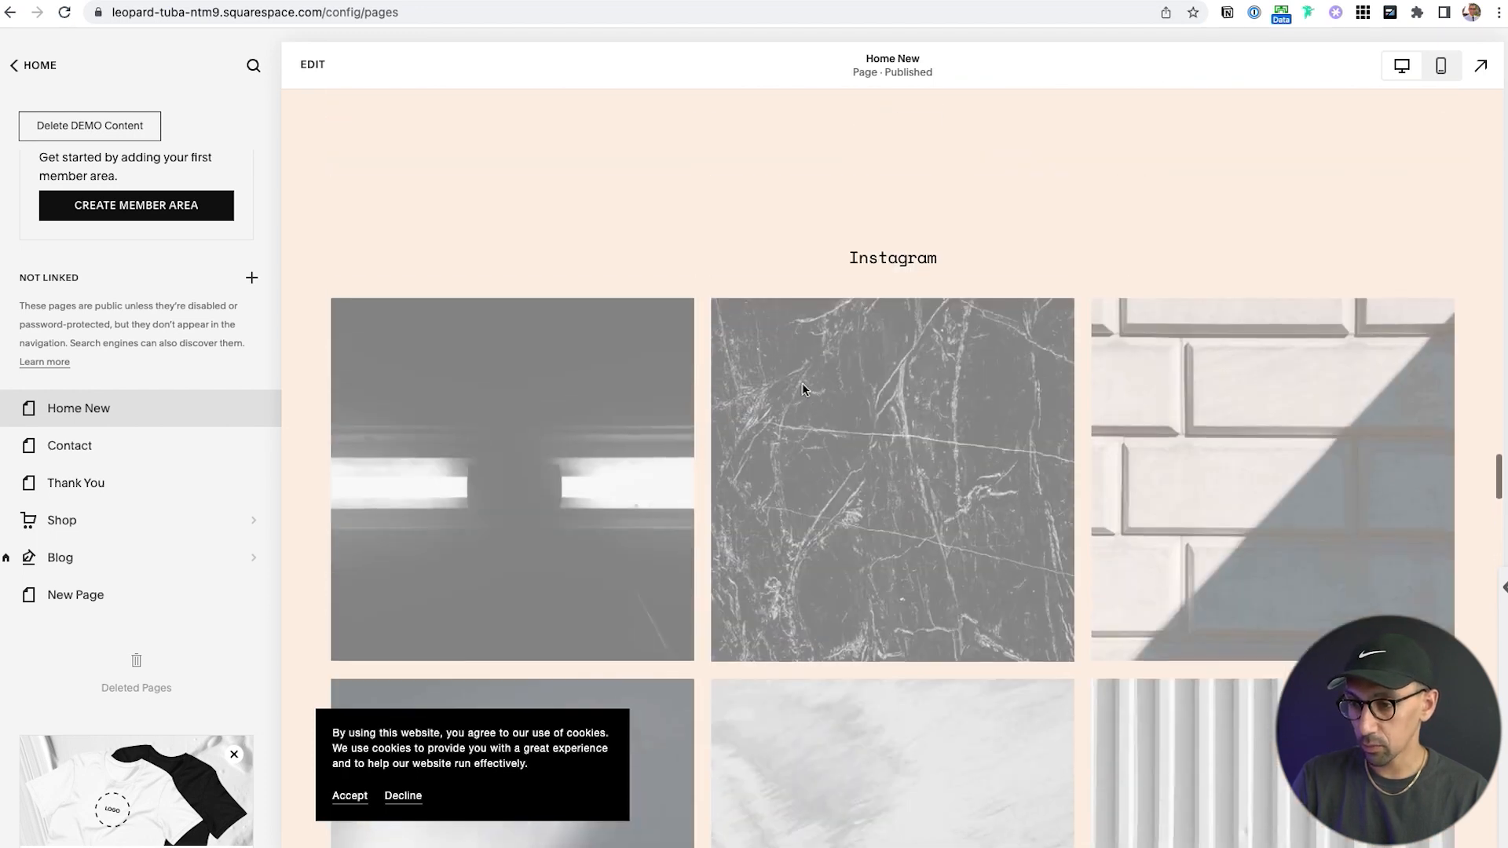
pyautogui.scroll(-15, 803, 387)
pyautogui.scroll(-13, 802, 387)
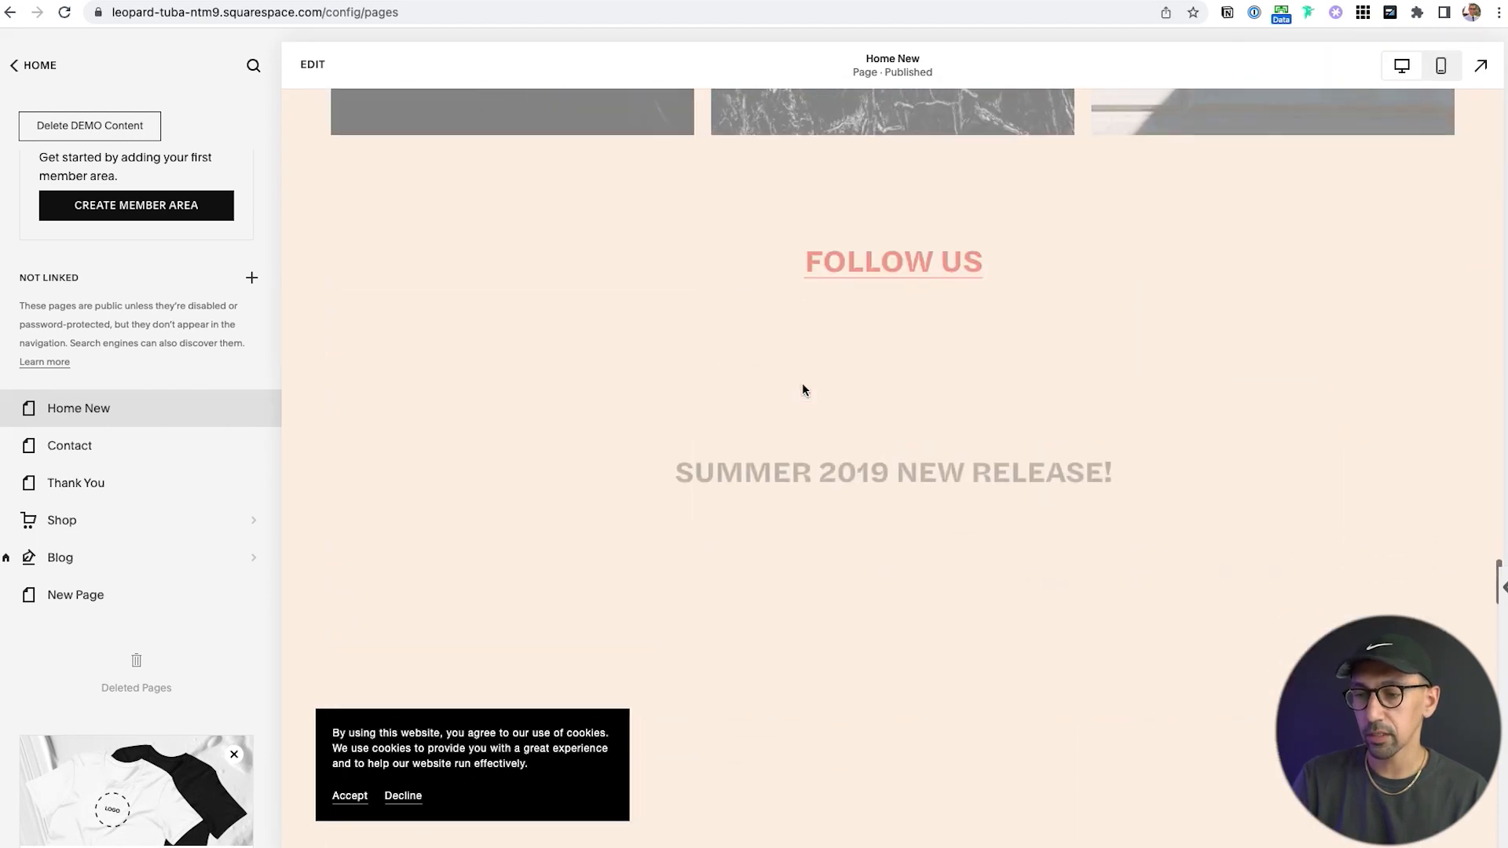
pyautogui.scroll(-10, 803, 387)
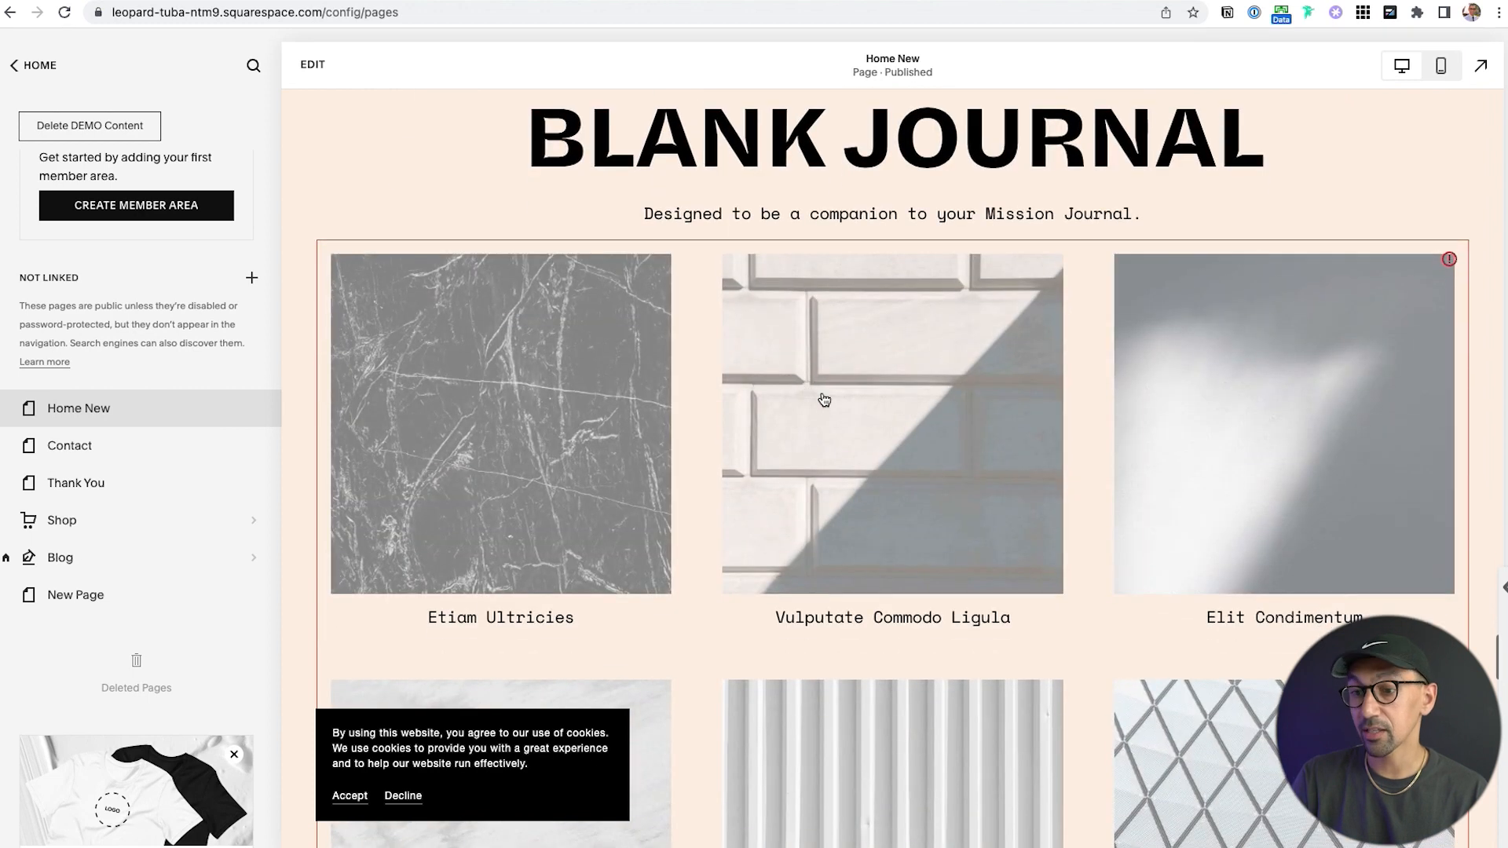
pyautogui.scroll(-14, 831, 405)
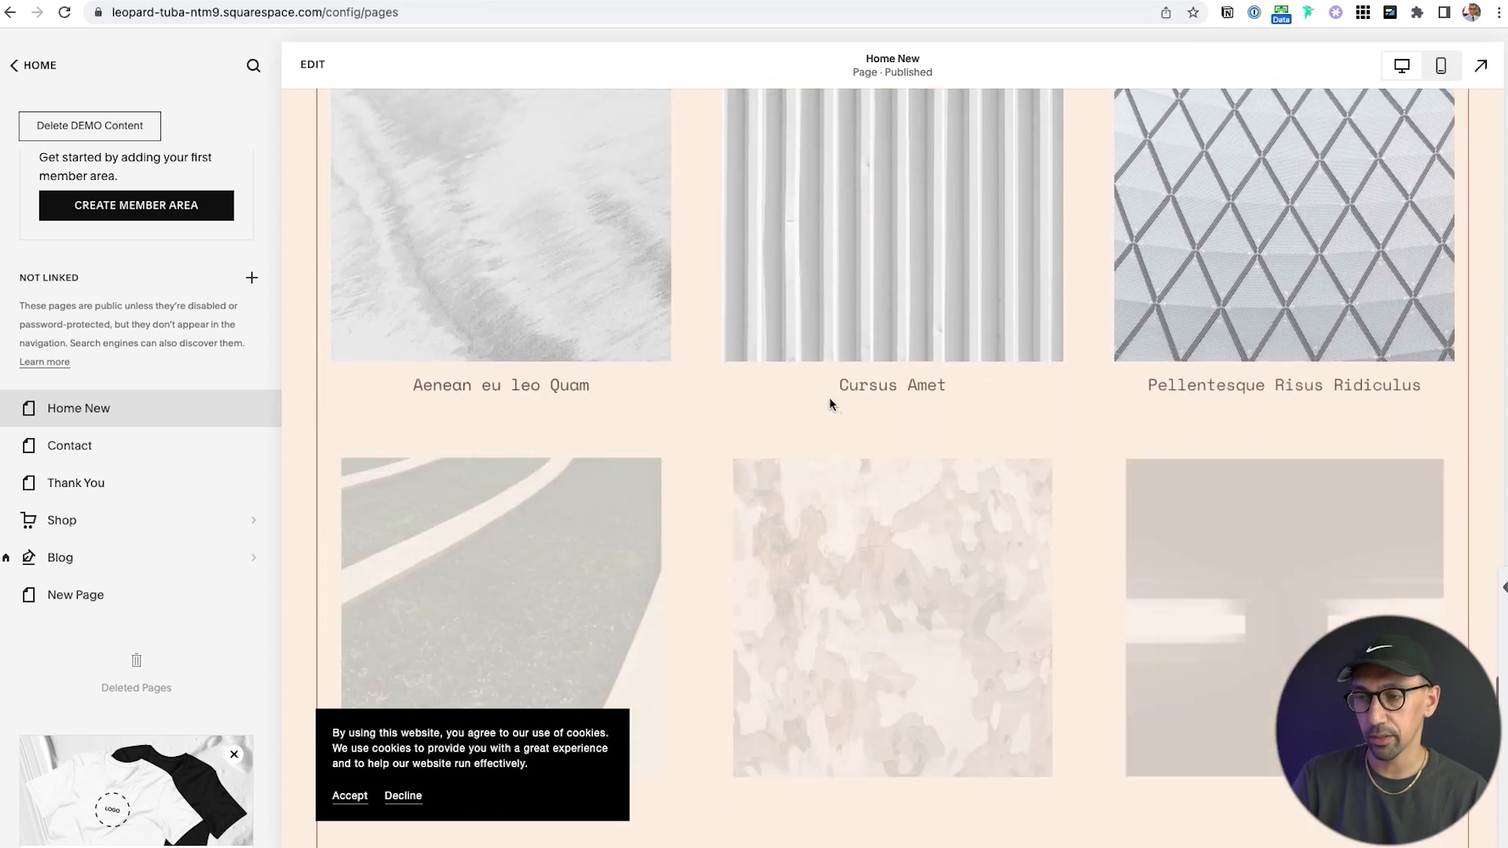
pyautogui.scroll(-10, 831, 405)
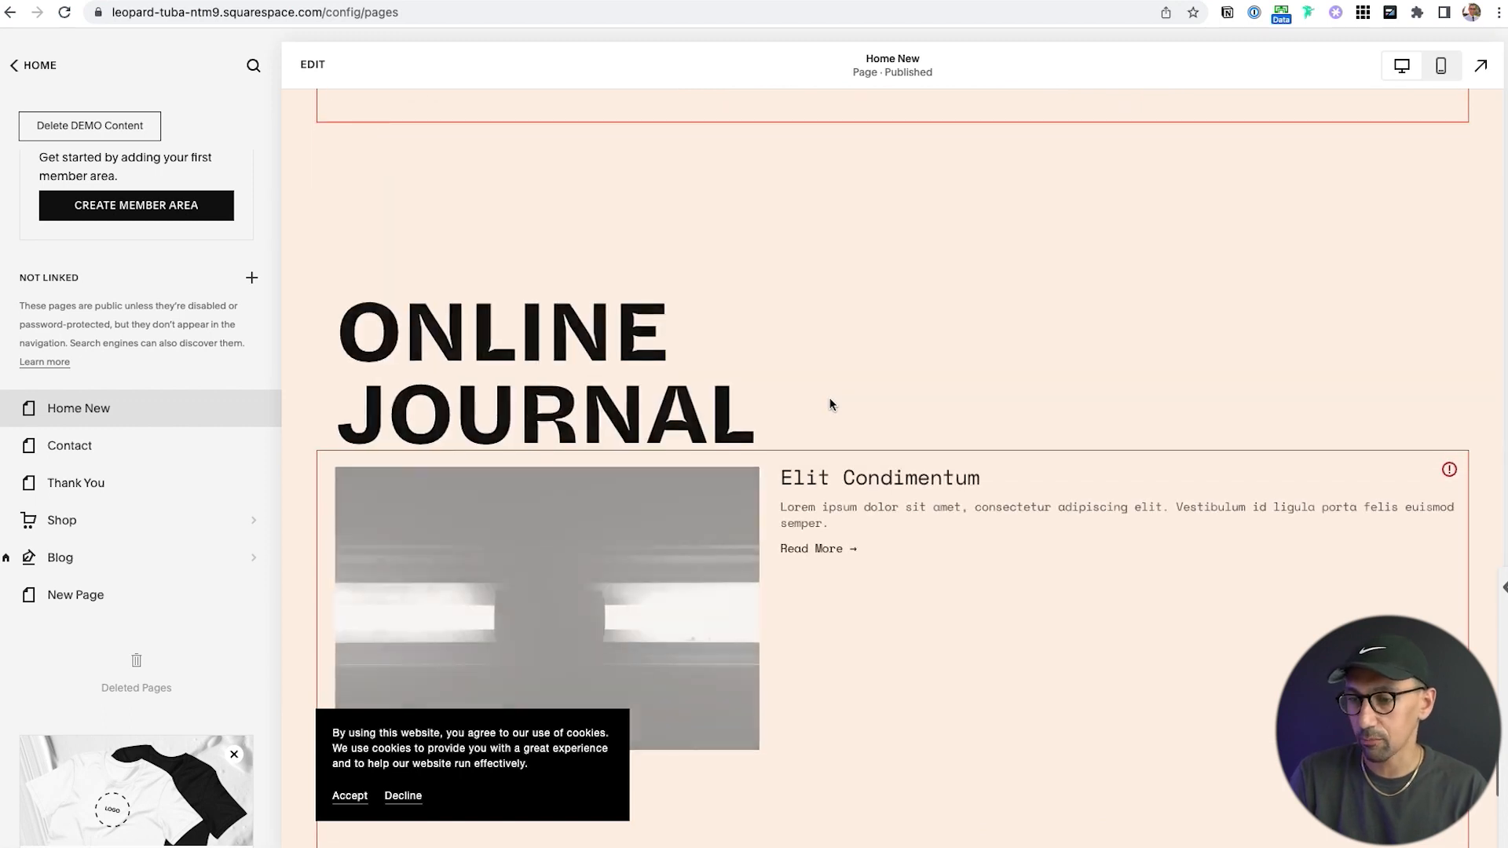
pyautogui.scroll(-9, 831, 405)
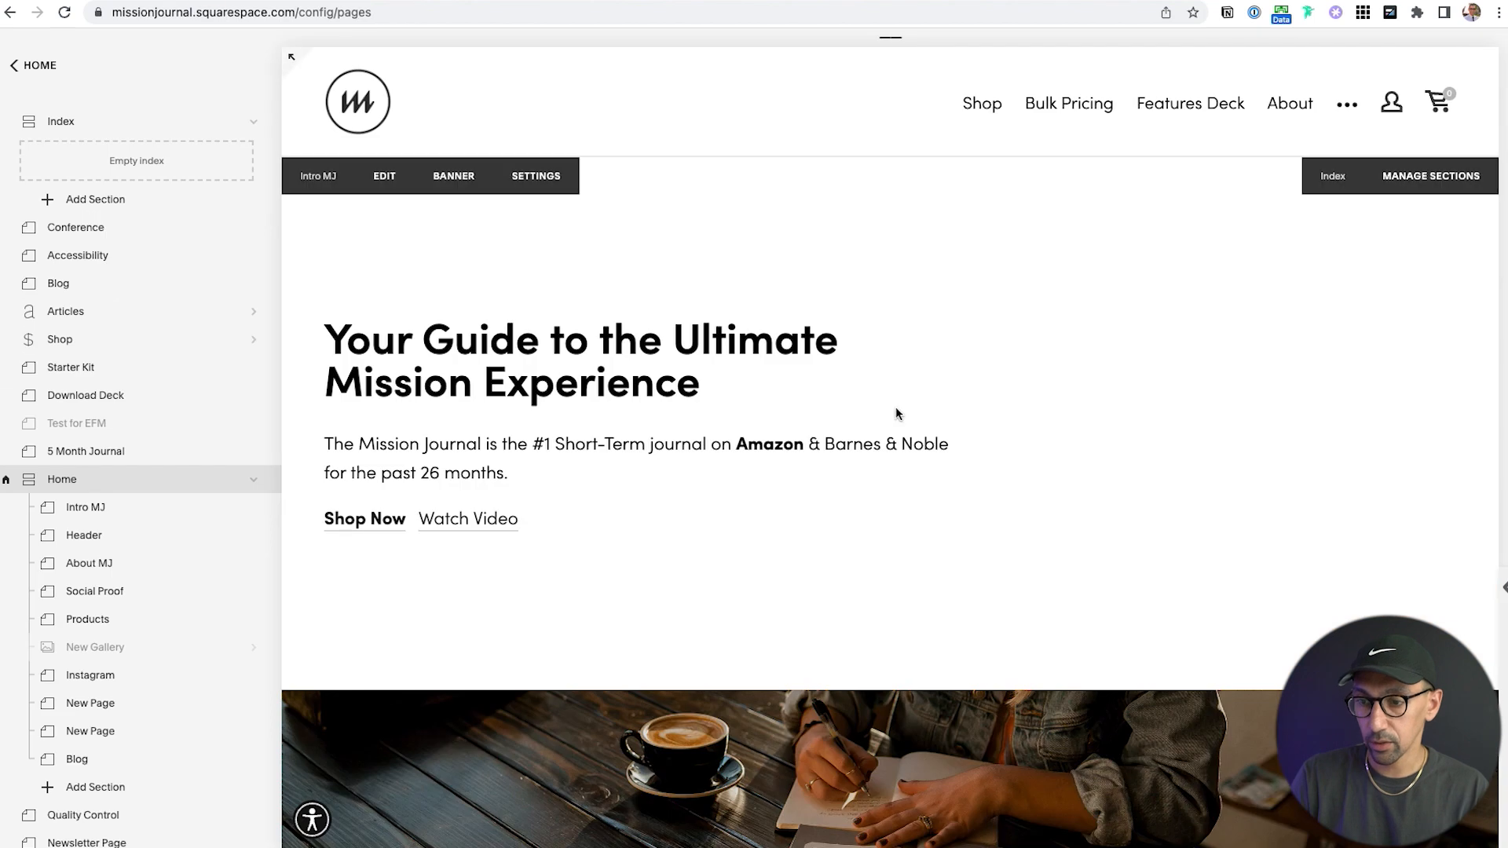
# On the Mission Journal site, examine the original Home page's intro, header image, statement and logo sections for comparison with the imported copy.
pyautogui.scroll(-10, 898, 414)
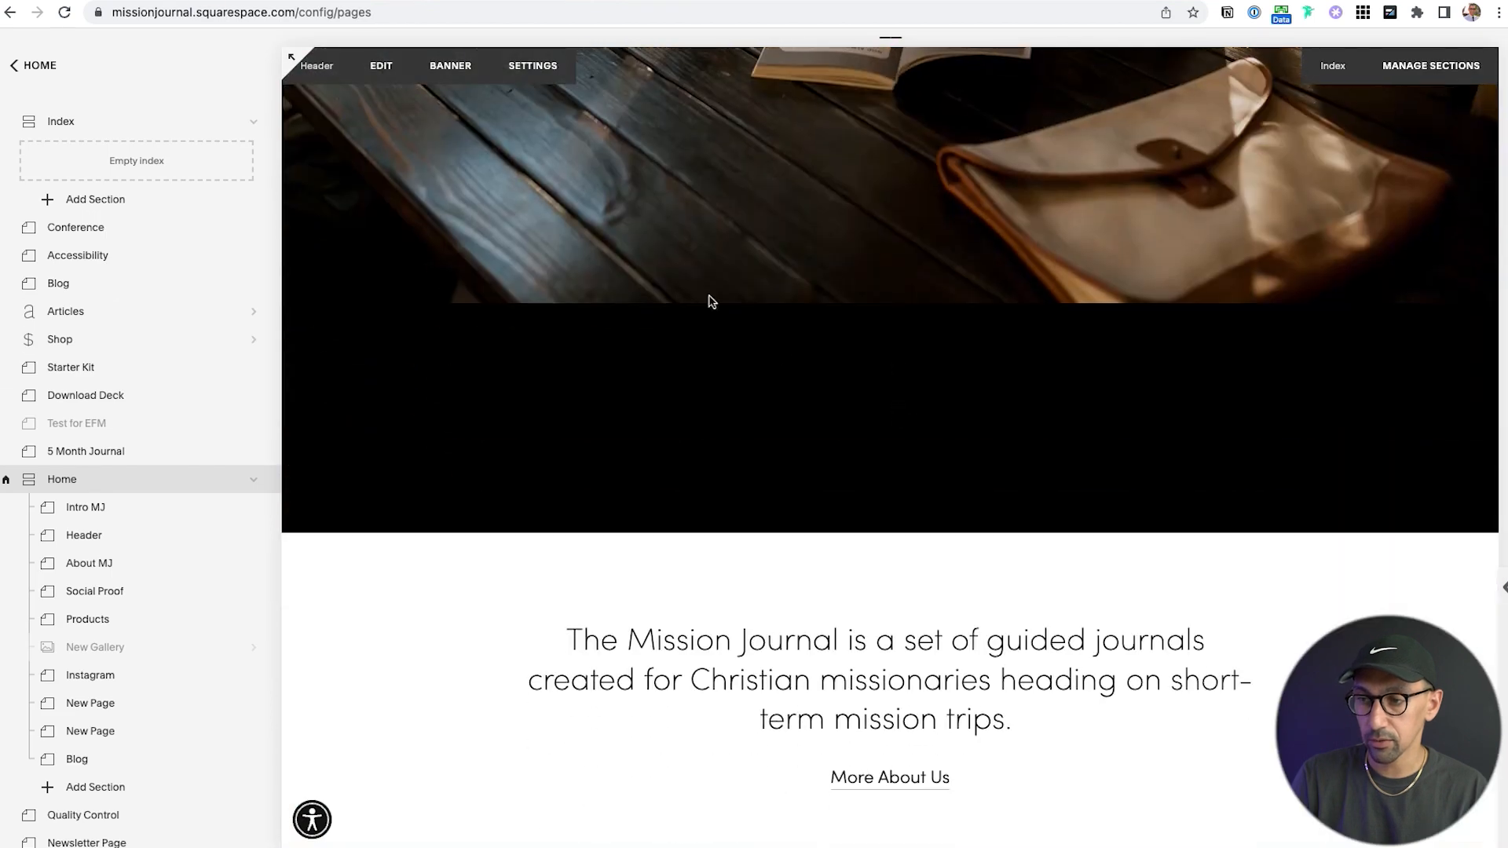
pyautogui.scroll(6, 824, 191)
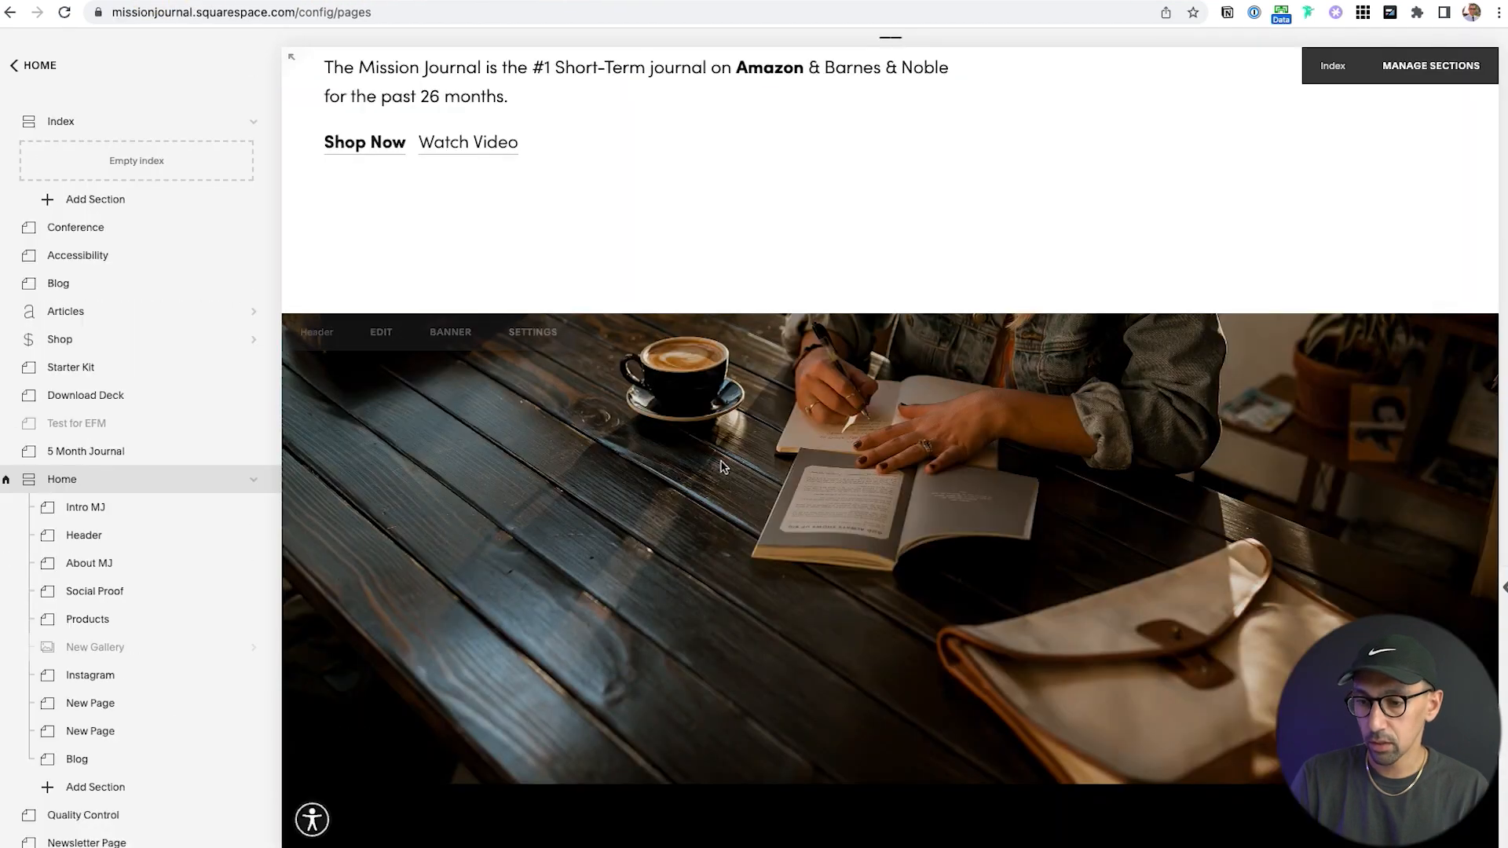
pyautogui.scroll(-6, 785, 471)
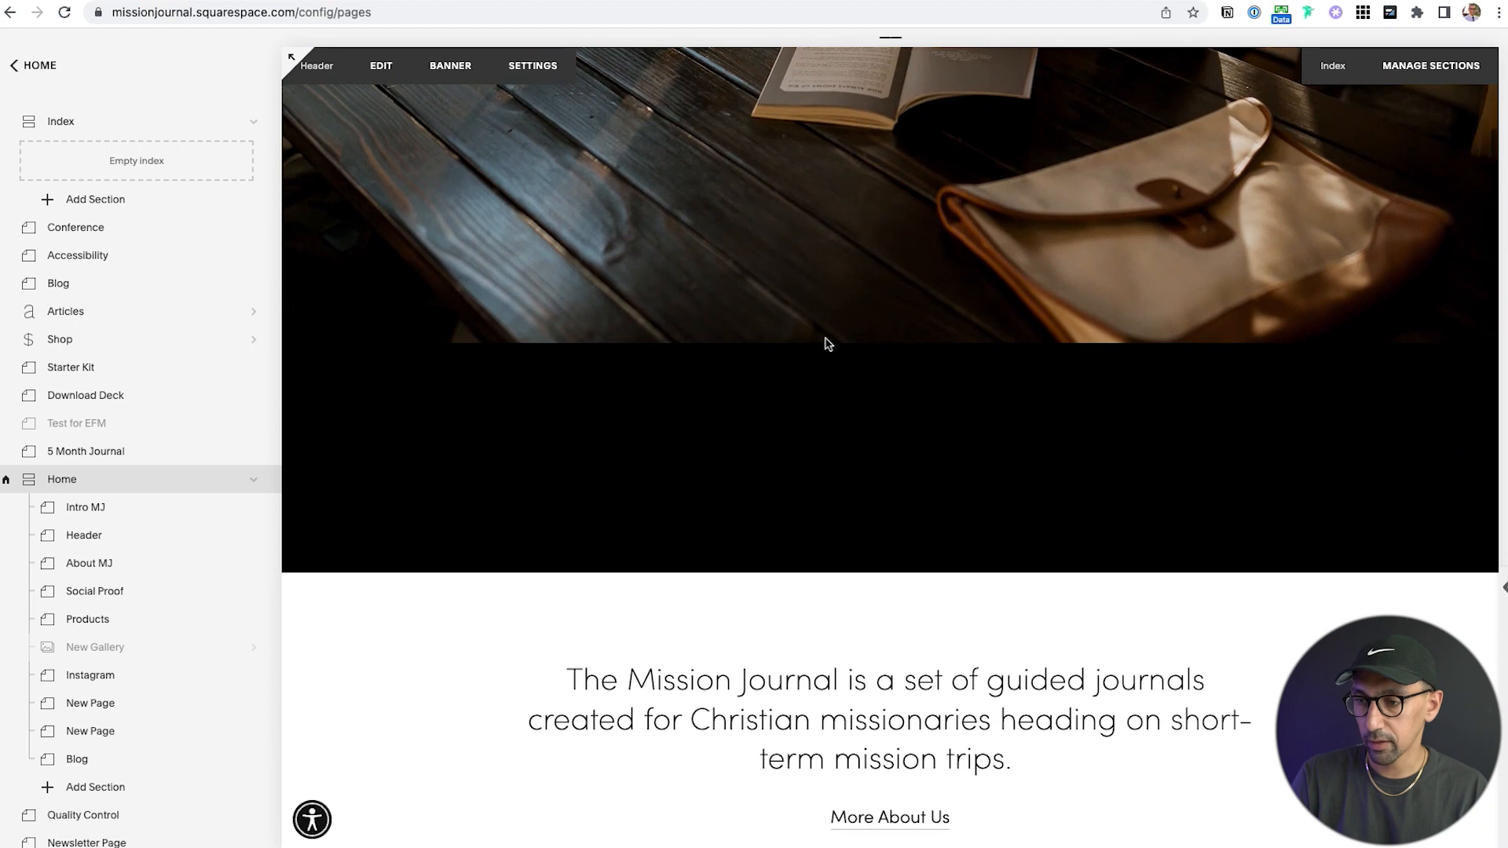
pyautogui.scroll(-6, 790, 378)
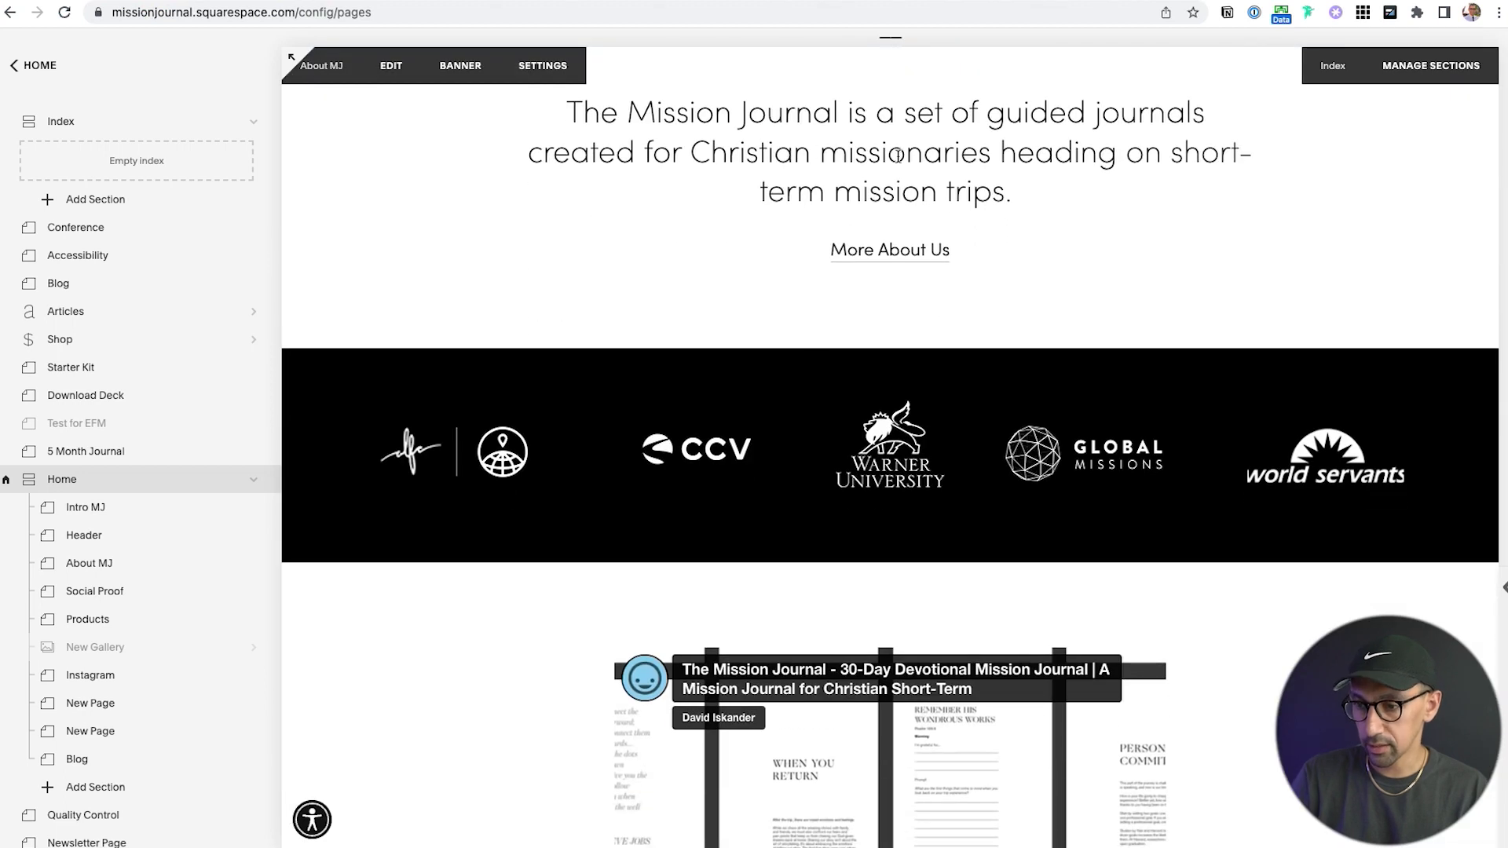
pyautogui.scroll(-9, 858, 220)
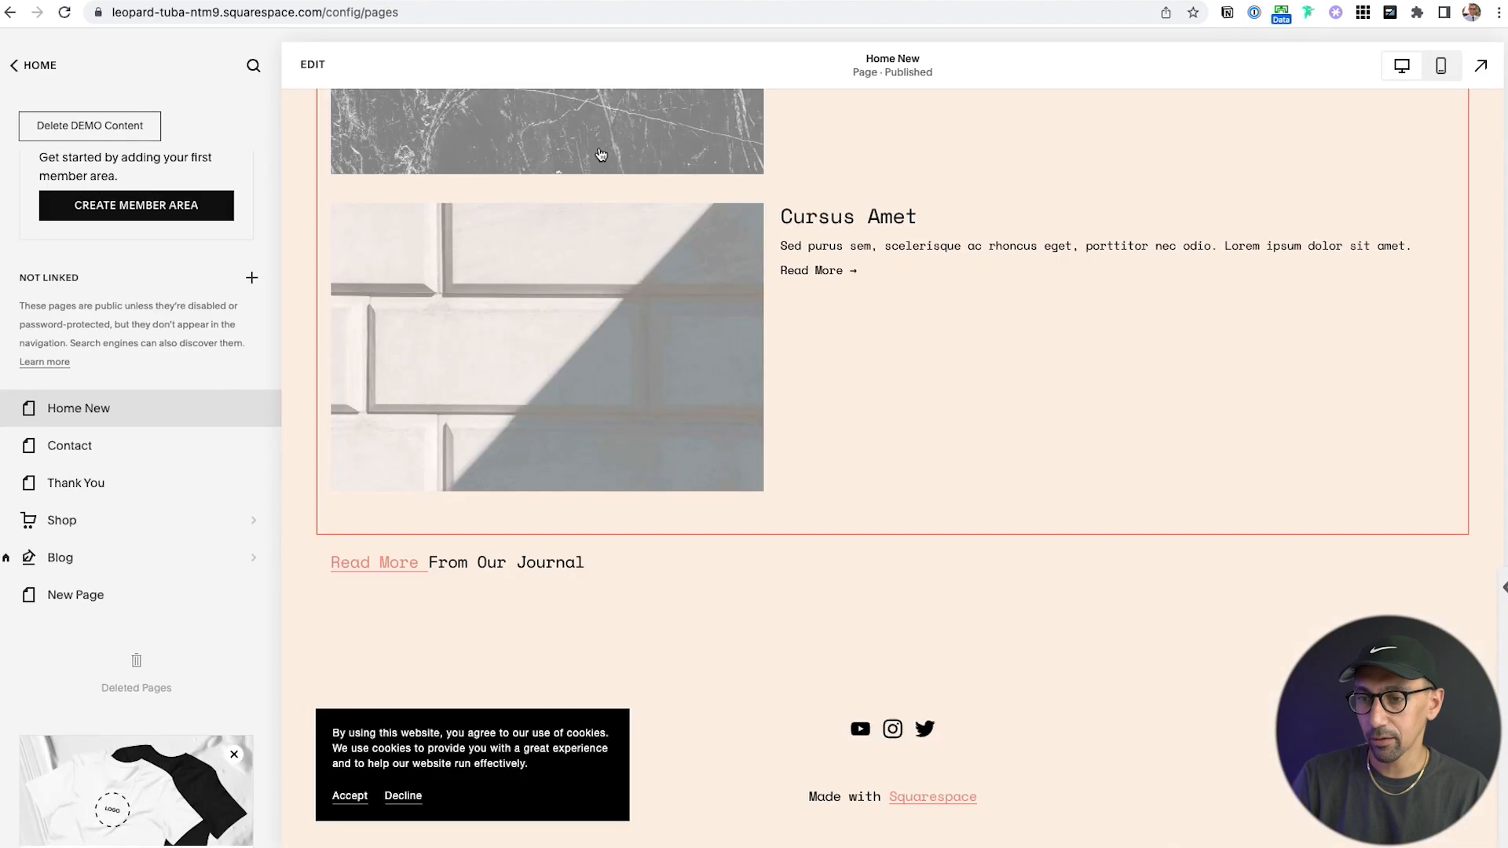
# Return to the ANKRPRO site and open the Home New page for editing from its intro section.
pyautogui.scroll(15, 645, 307)
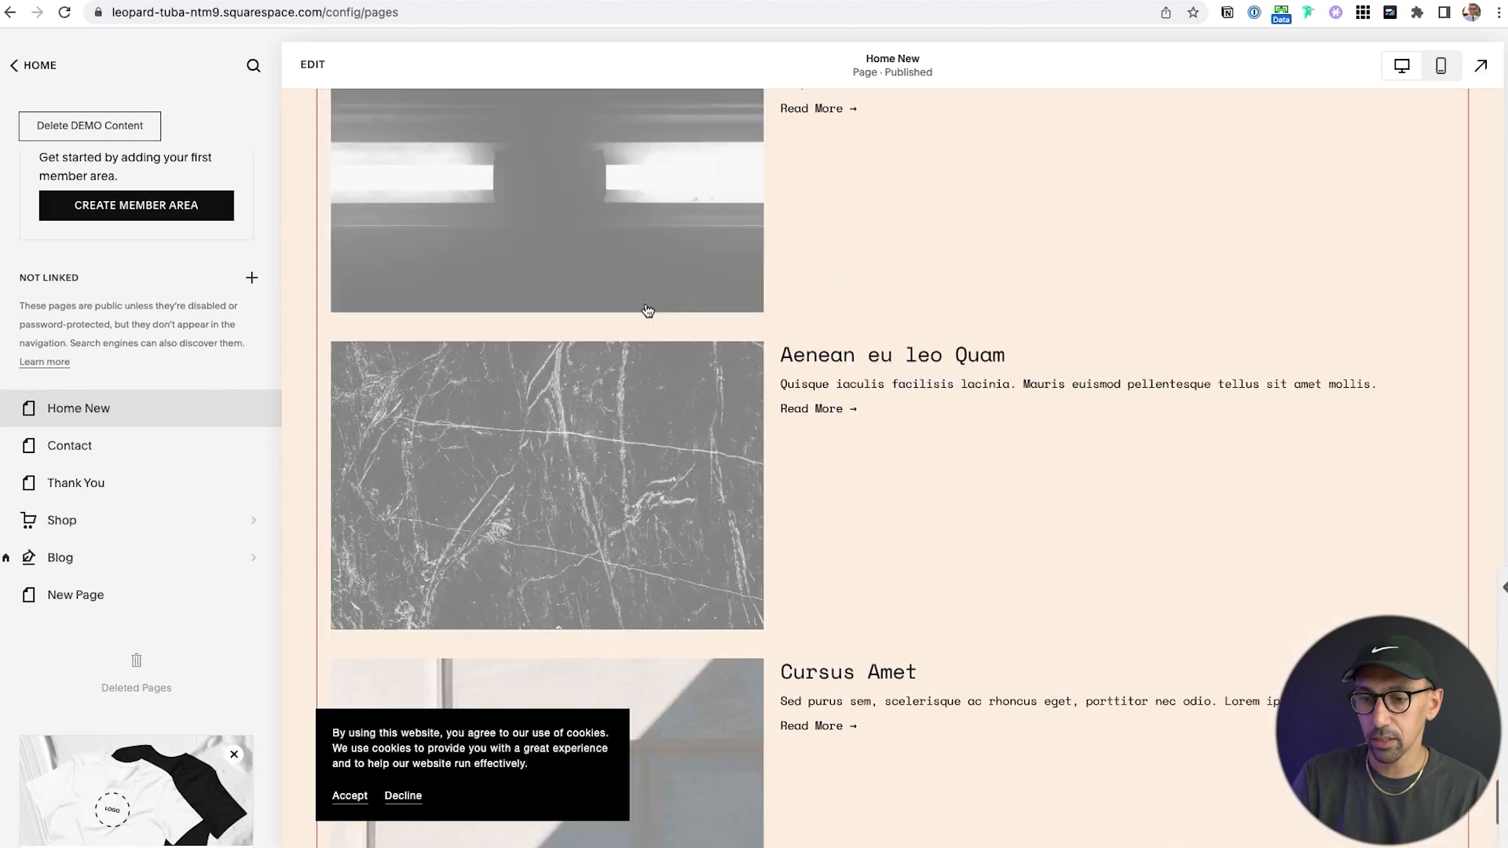
pyautogui.scroll(15, 646, 304)
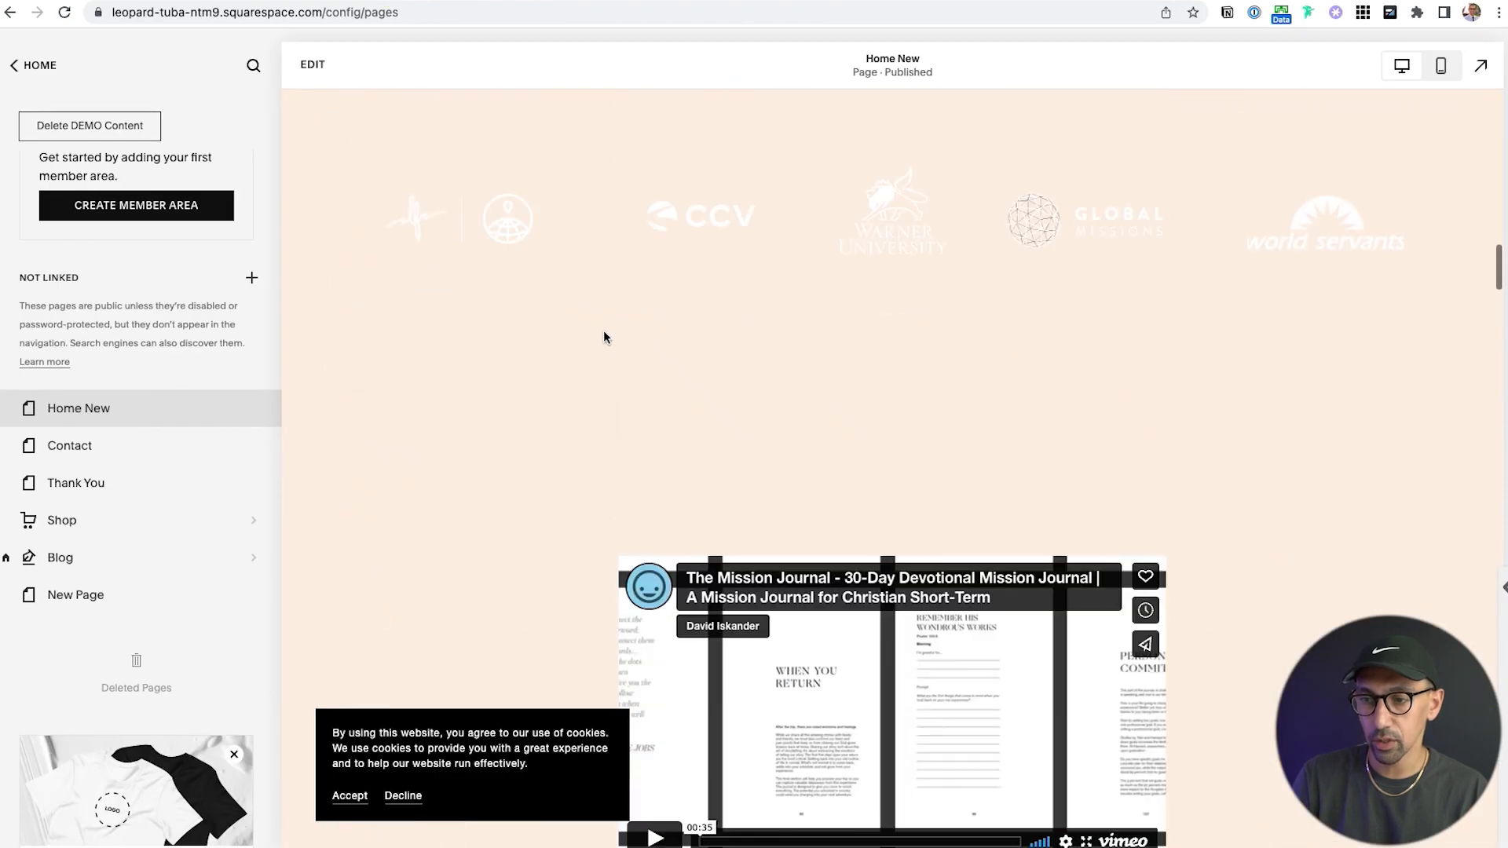
pyautogui.scroll(10, 542, 348)
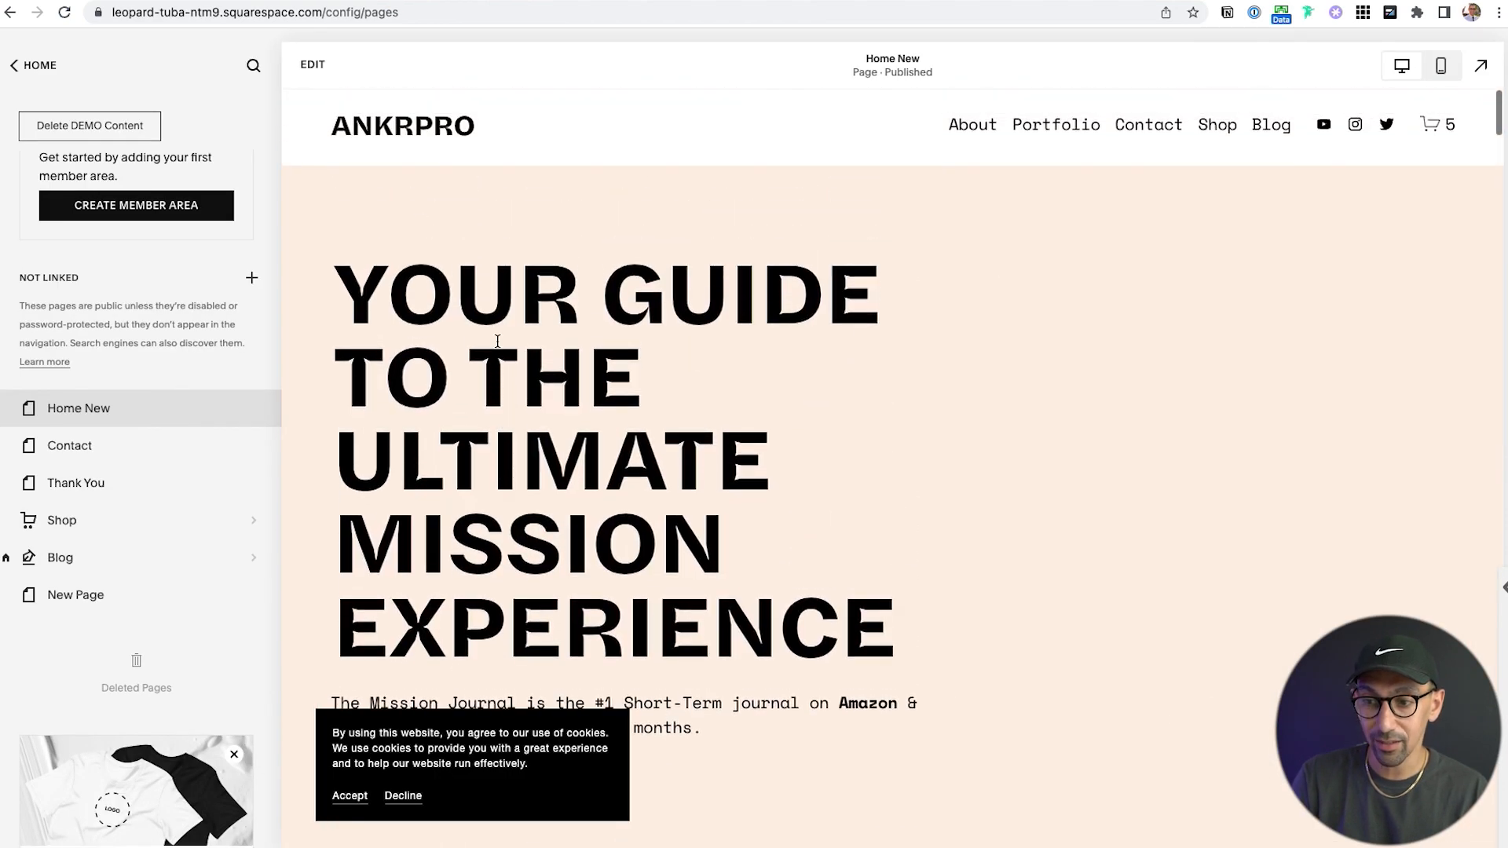
pyautogui.doubleClick(522, 425)
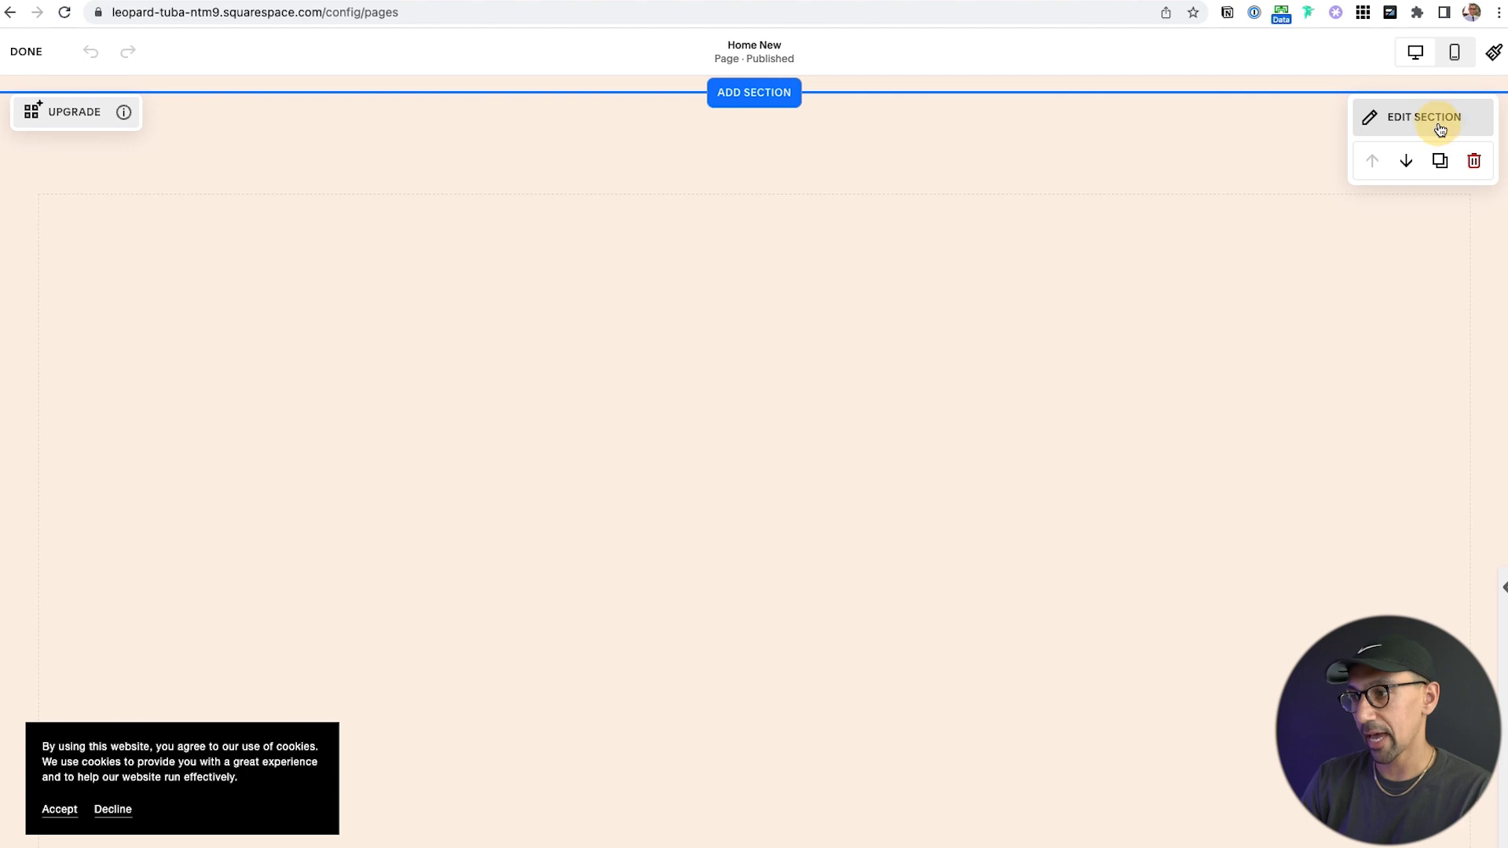
# Try the library image unsplash-image-UEmVqCexTsU.jpg as the background of the "Your Guide to the Ultimate Mission Experience" section.
pyautogui.click(1440, 130)
pyautogui.click(1339, 54)
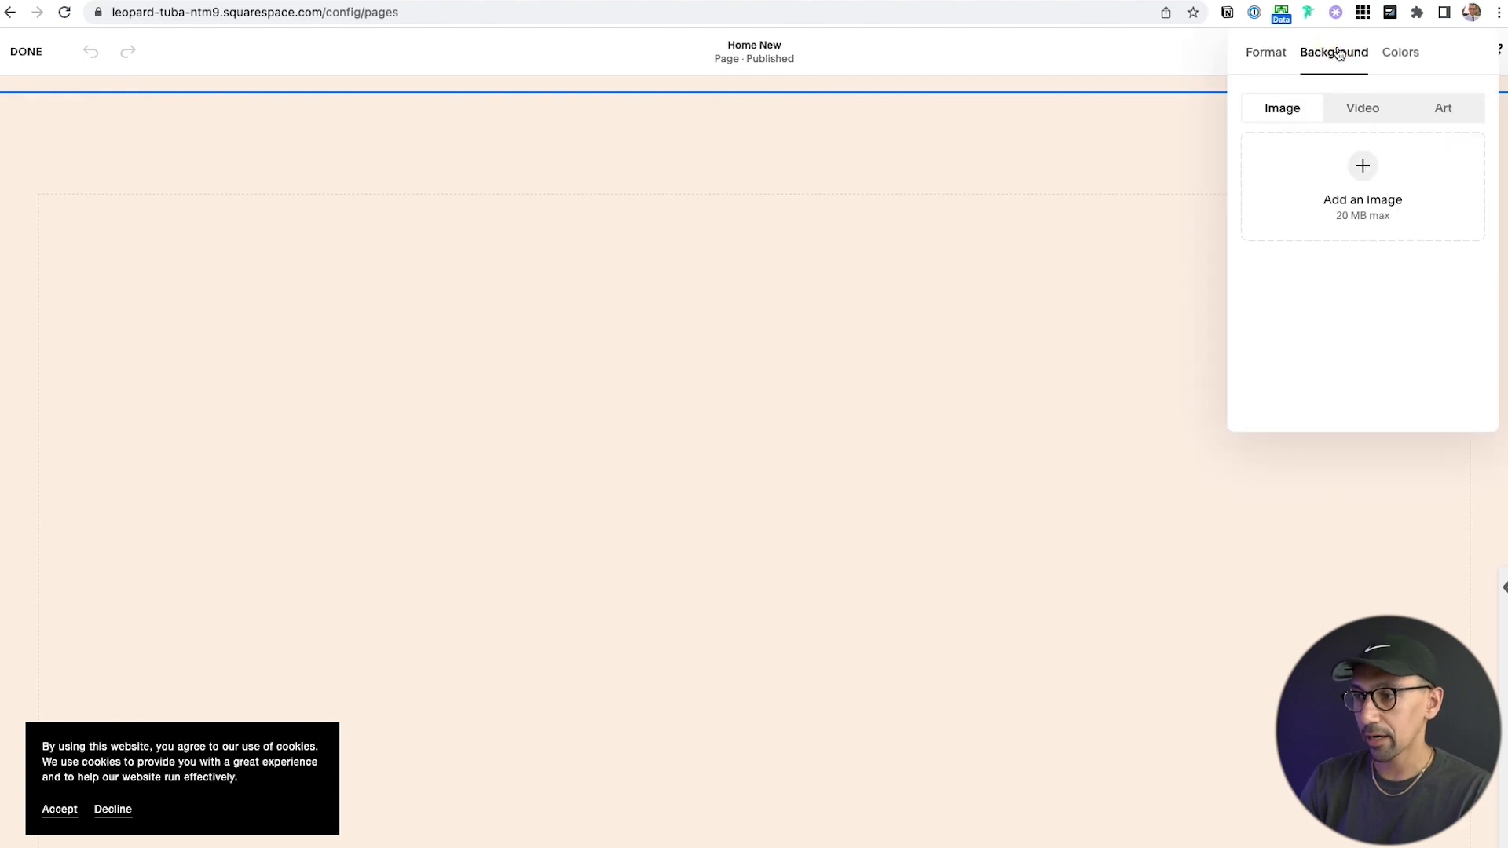
pyautogui.click(1362, 165)
pyautogui.click(1336, 246)
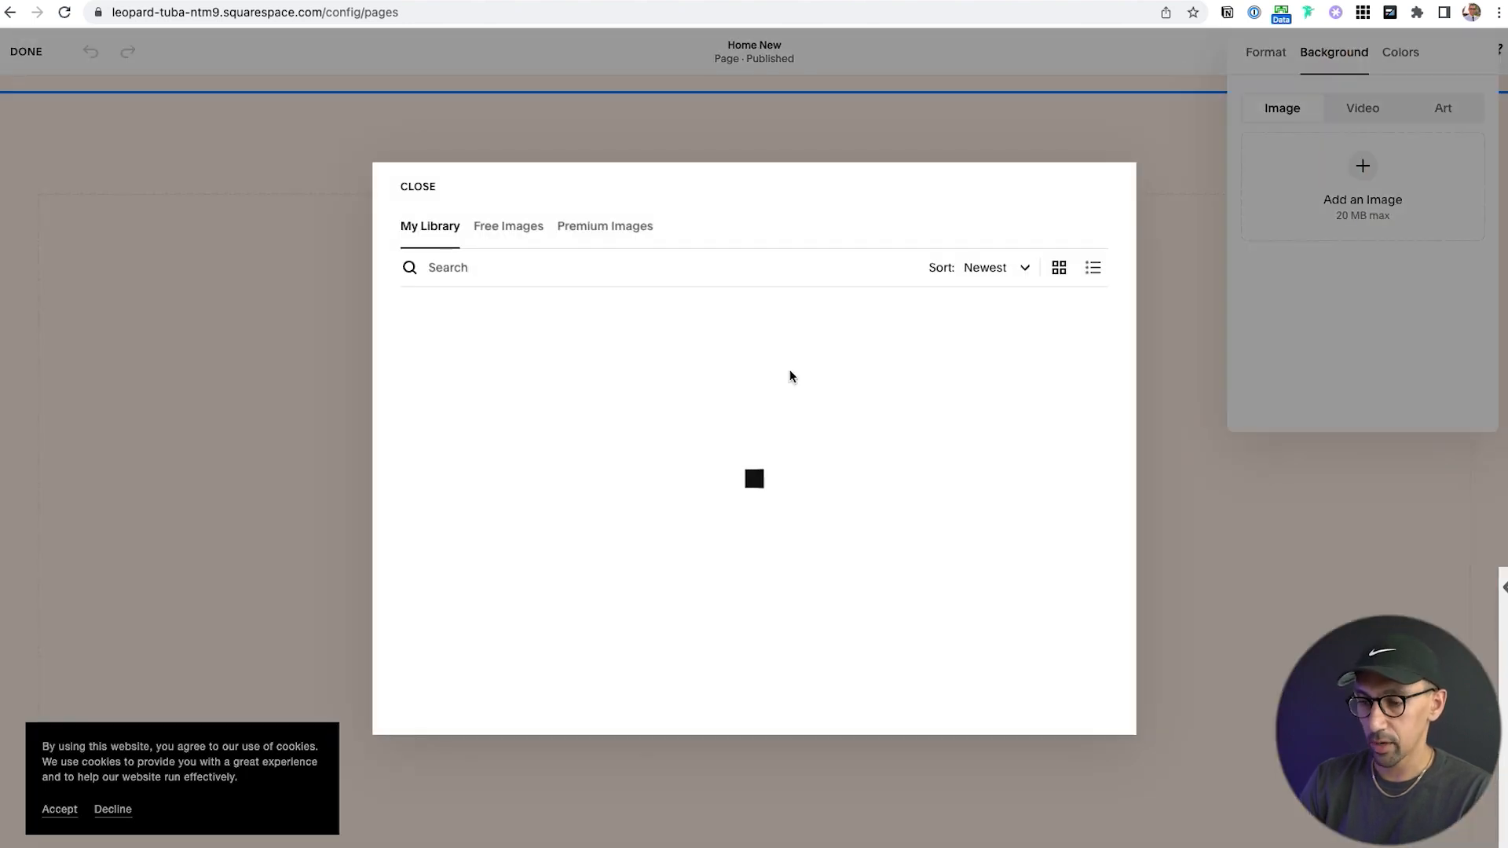
pyautogui.scroll(-1, 664, 536)
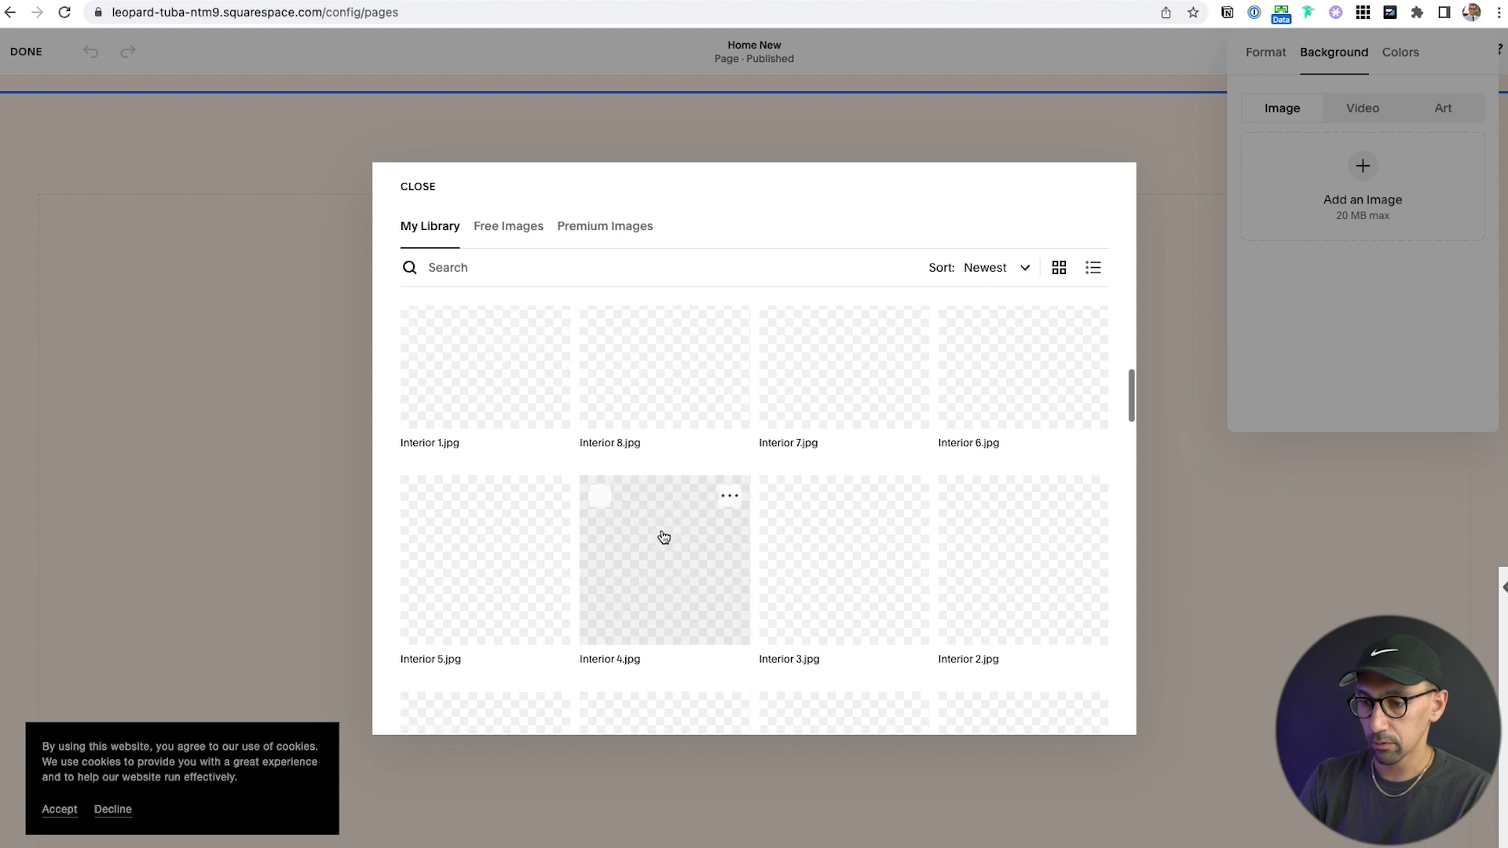
pyautogui.scroll(-5, 663, 536)
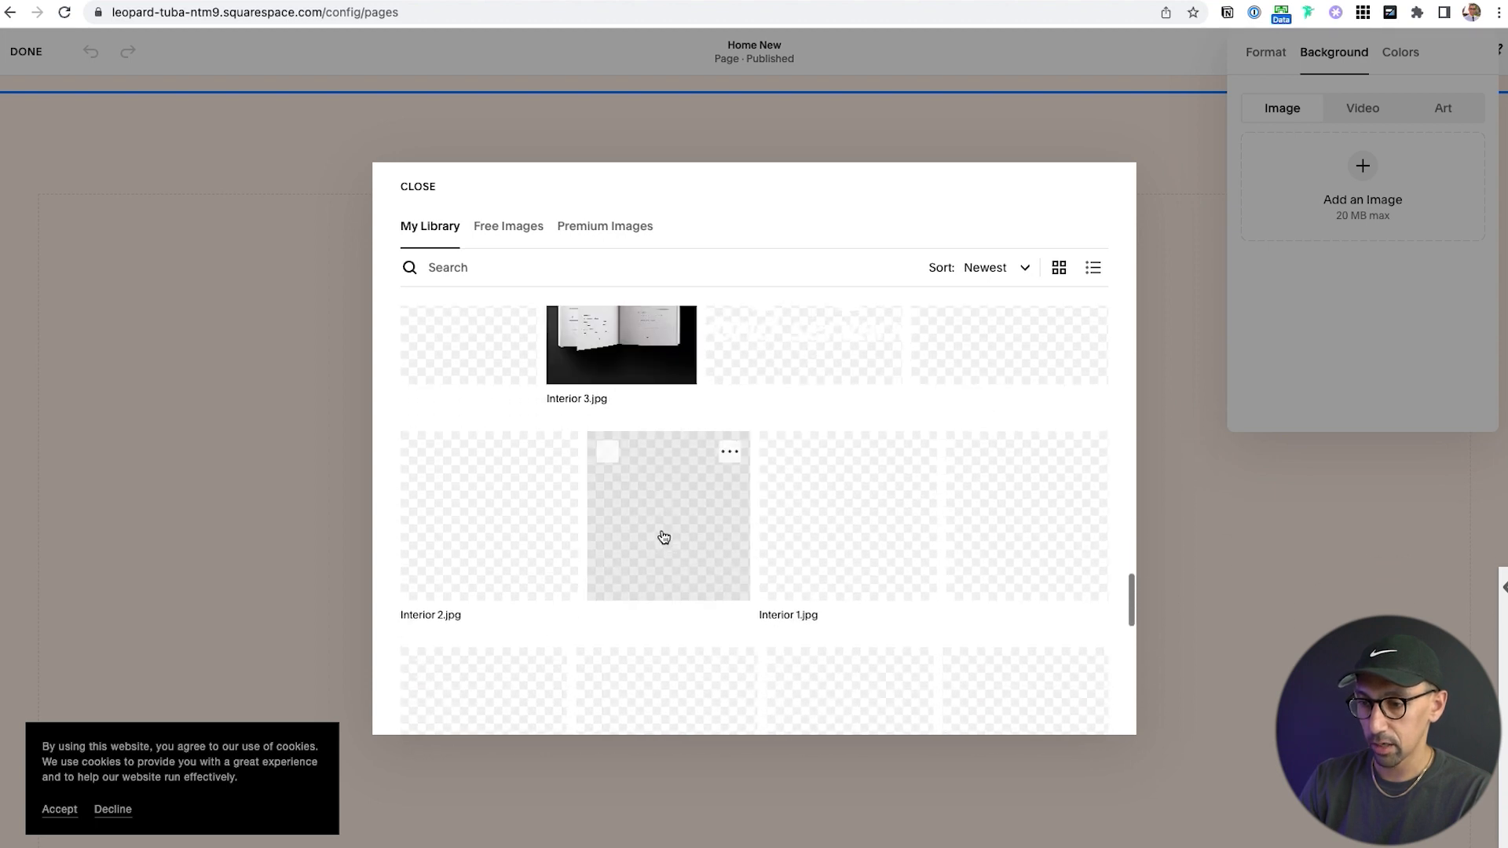
pyautogui.scroll(-5, 781, 523)
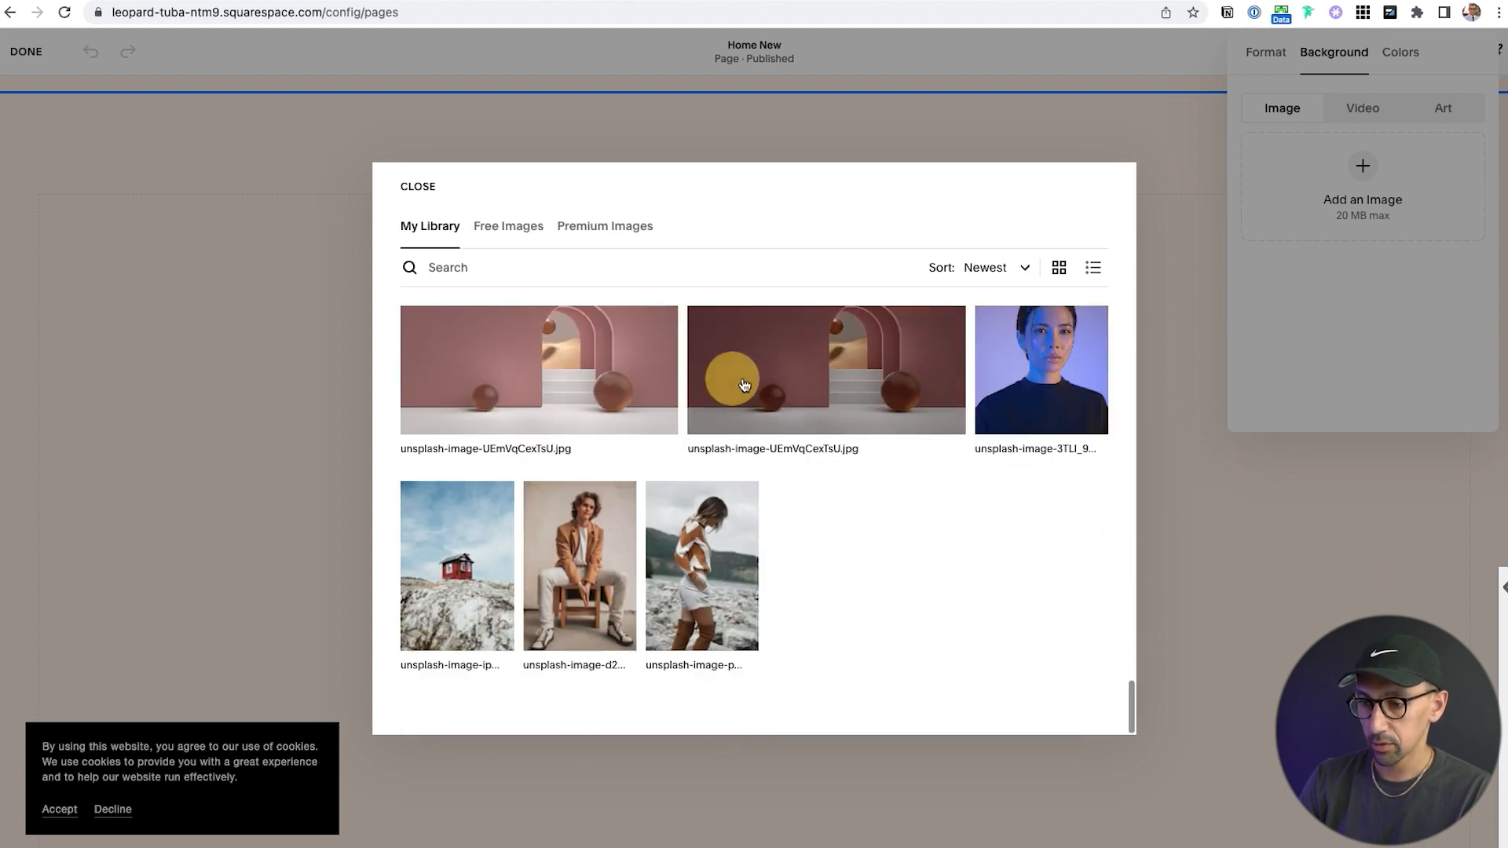
pyautogui.click(1082, 705)
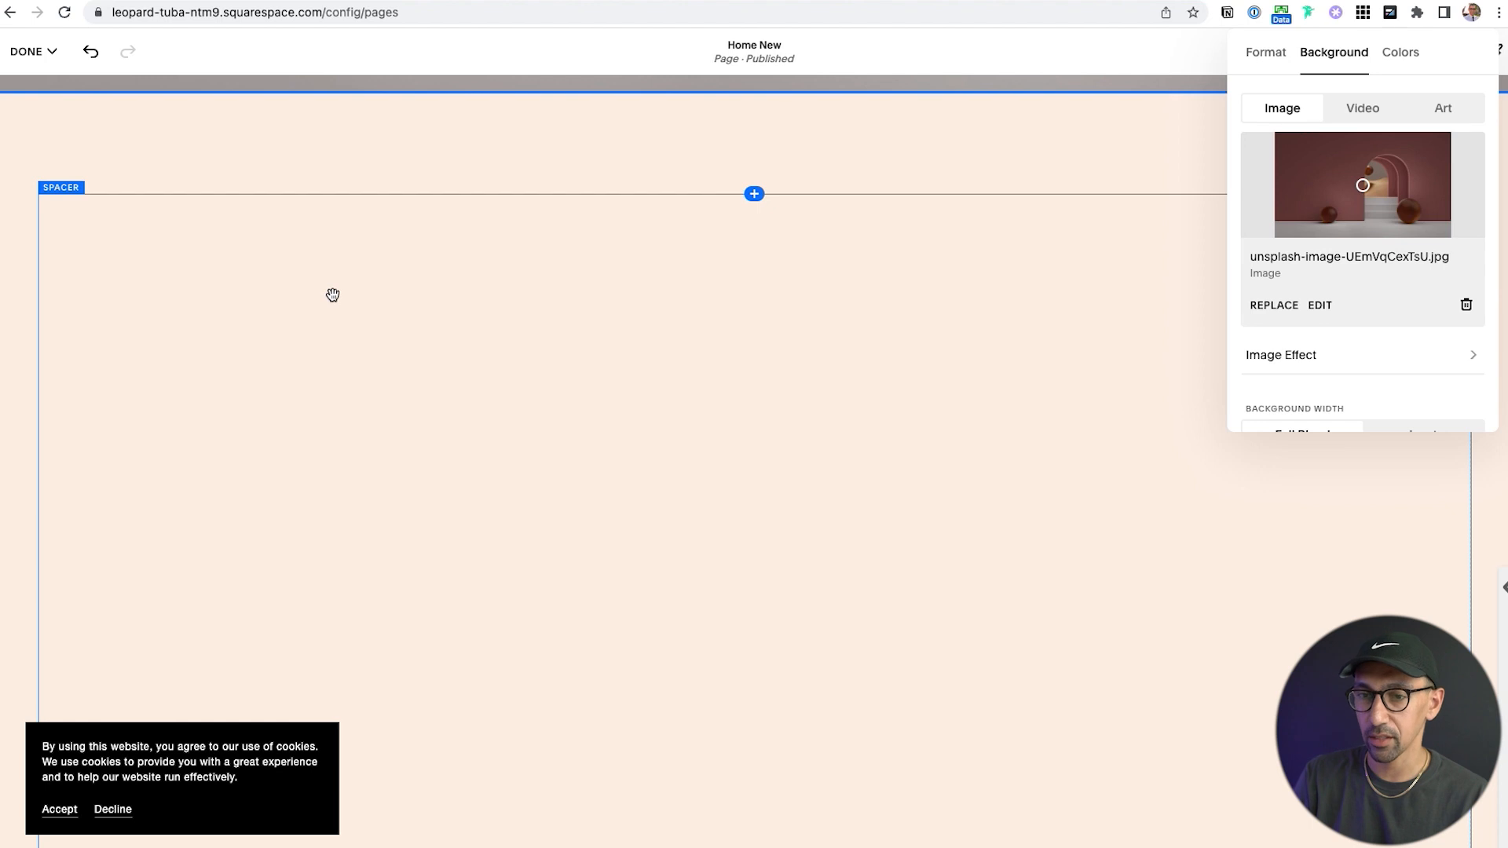
pyautogui.scroll(8, 332, 294)
pyautogui.scroll(4, 332, 294)
pyautogui.scroll(-10, 388, 369)
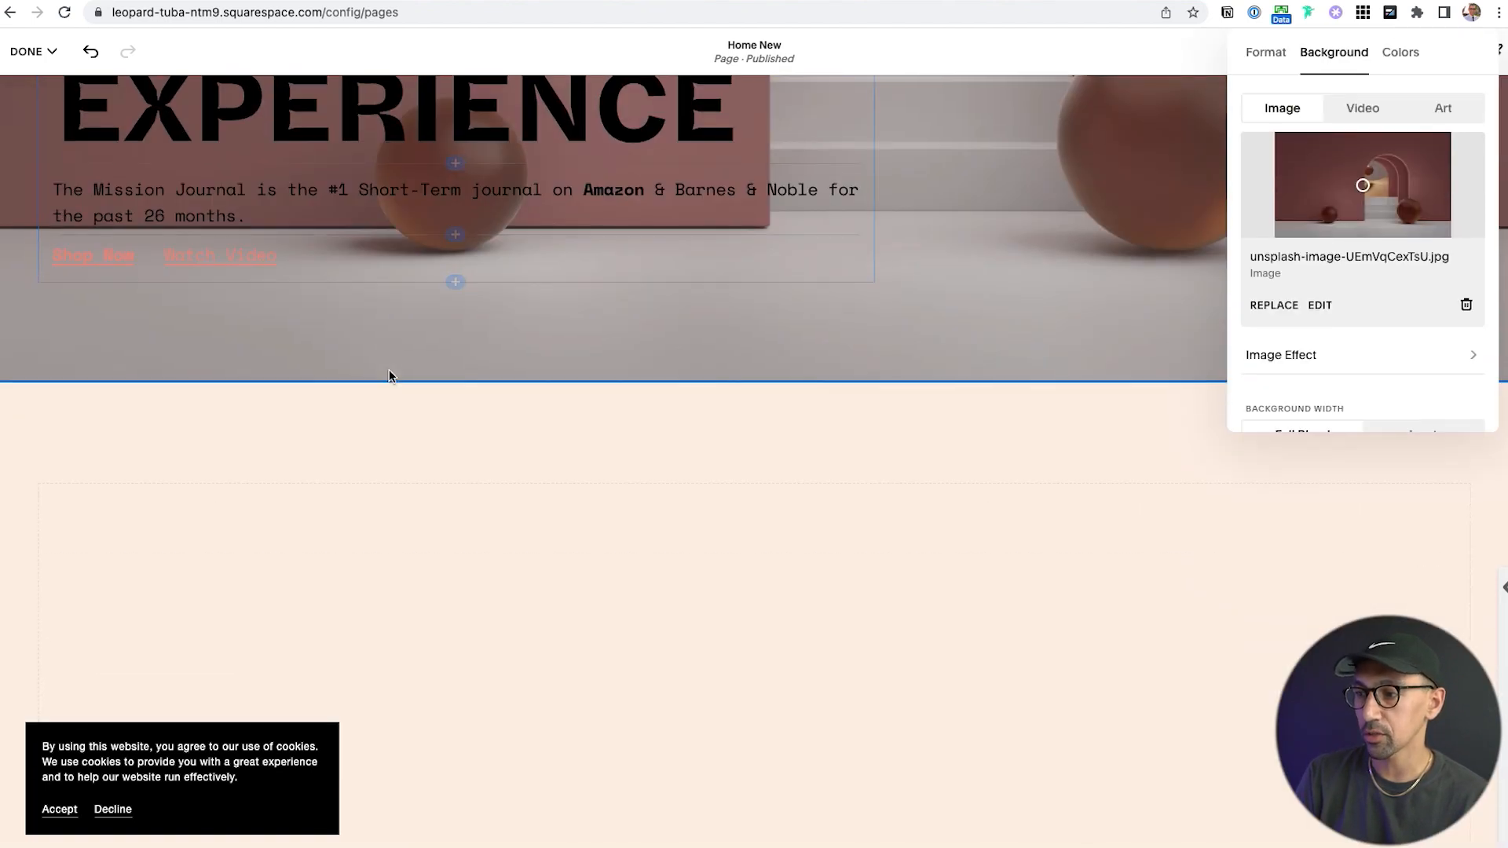
pyautogui.scroll(8, 1411, 203)
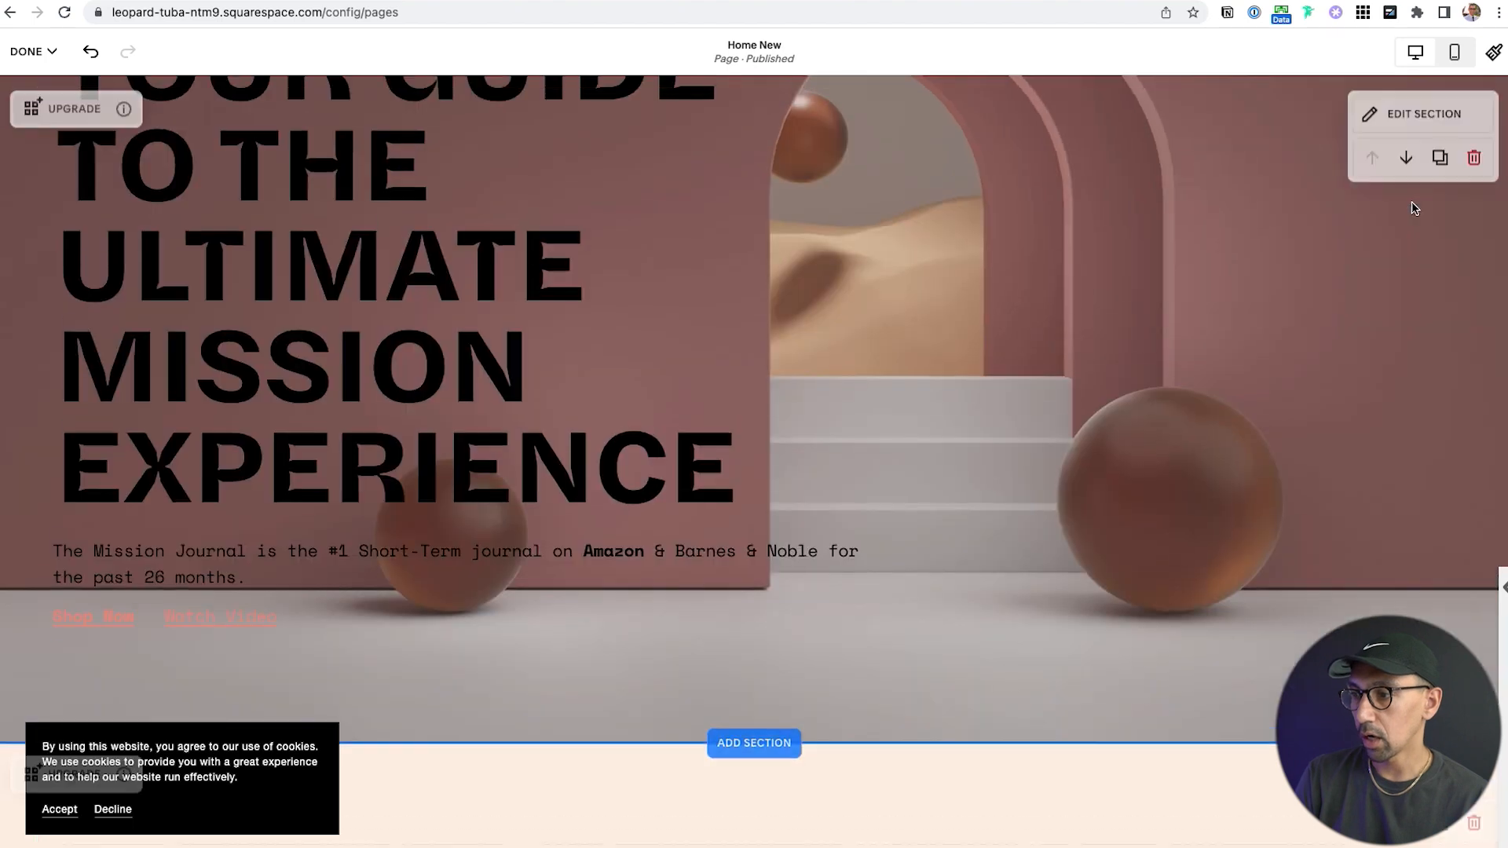
# Remove the background image from the "Your Guide to the Ultimate Mission Experience" section.
pyautogui.click(1434, 124)
pyautogui.click(1398, 166)
pyautogui.click(1327, 165)
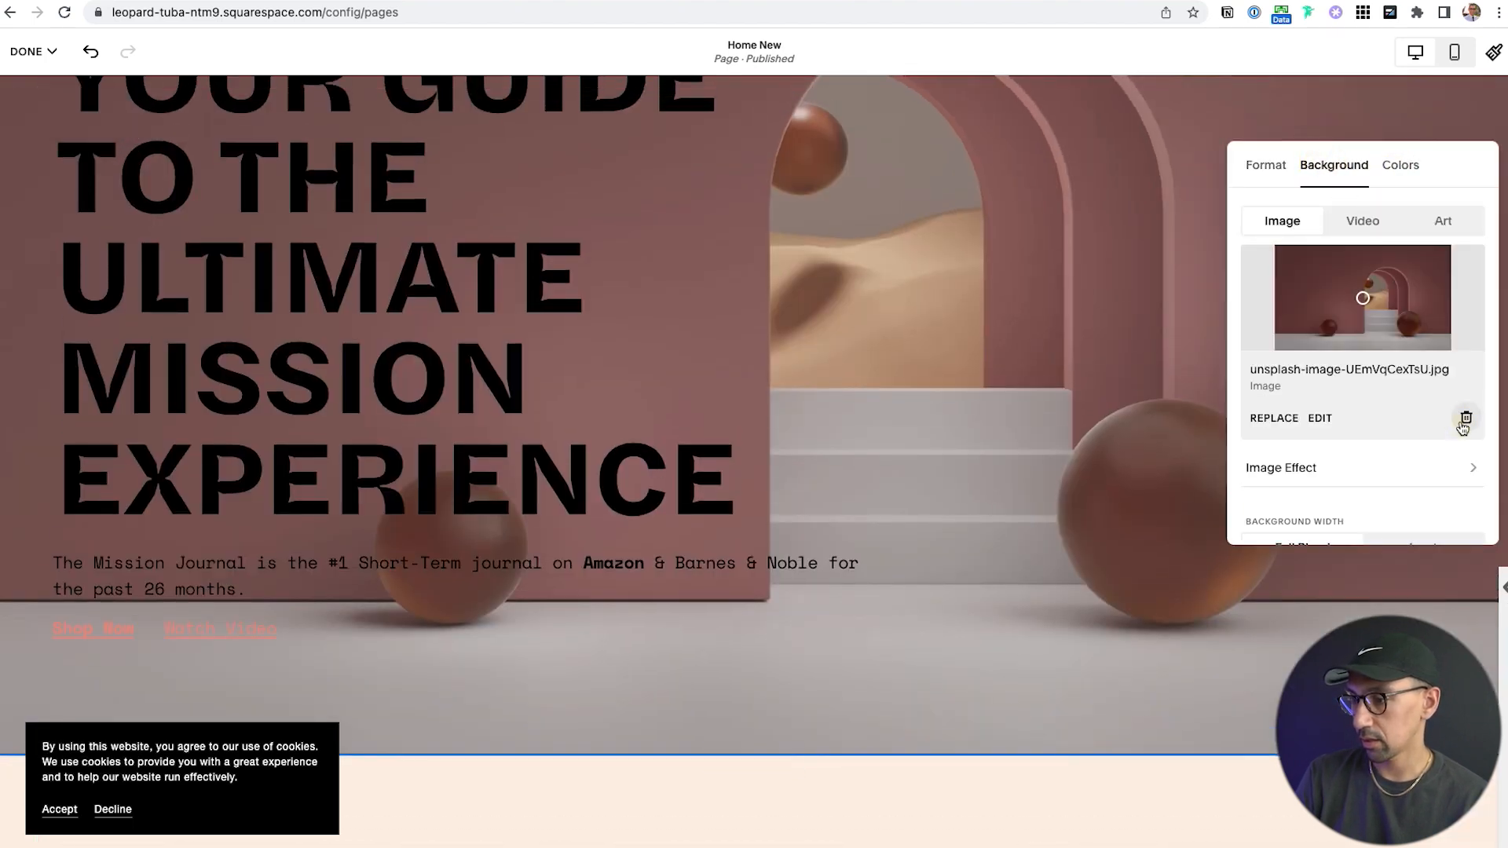
pyautogui.click(1465, 418)
# Set unsplash-image-UEmVqCexTsU.jpg as the background image of the empty spacer section below the intro.
pyautogui.scroll(-8, 822, 355)
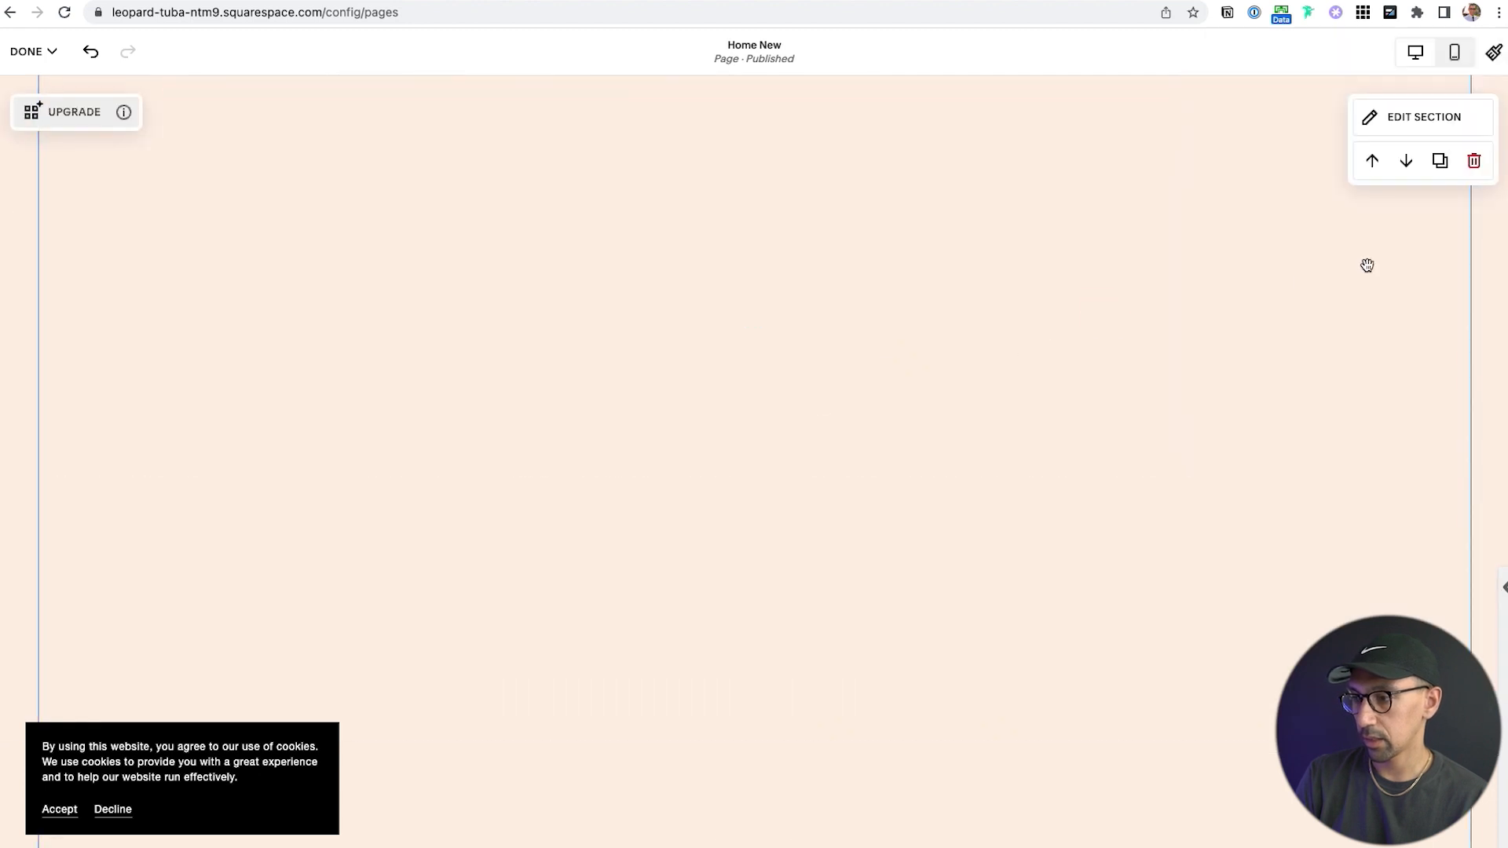
pyautogui.click(1464, 122)
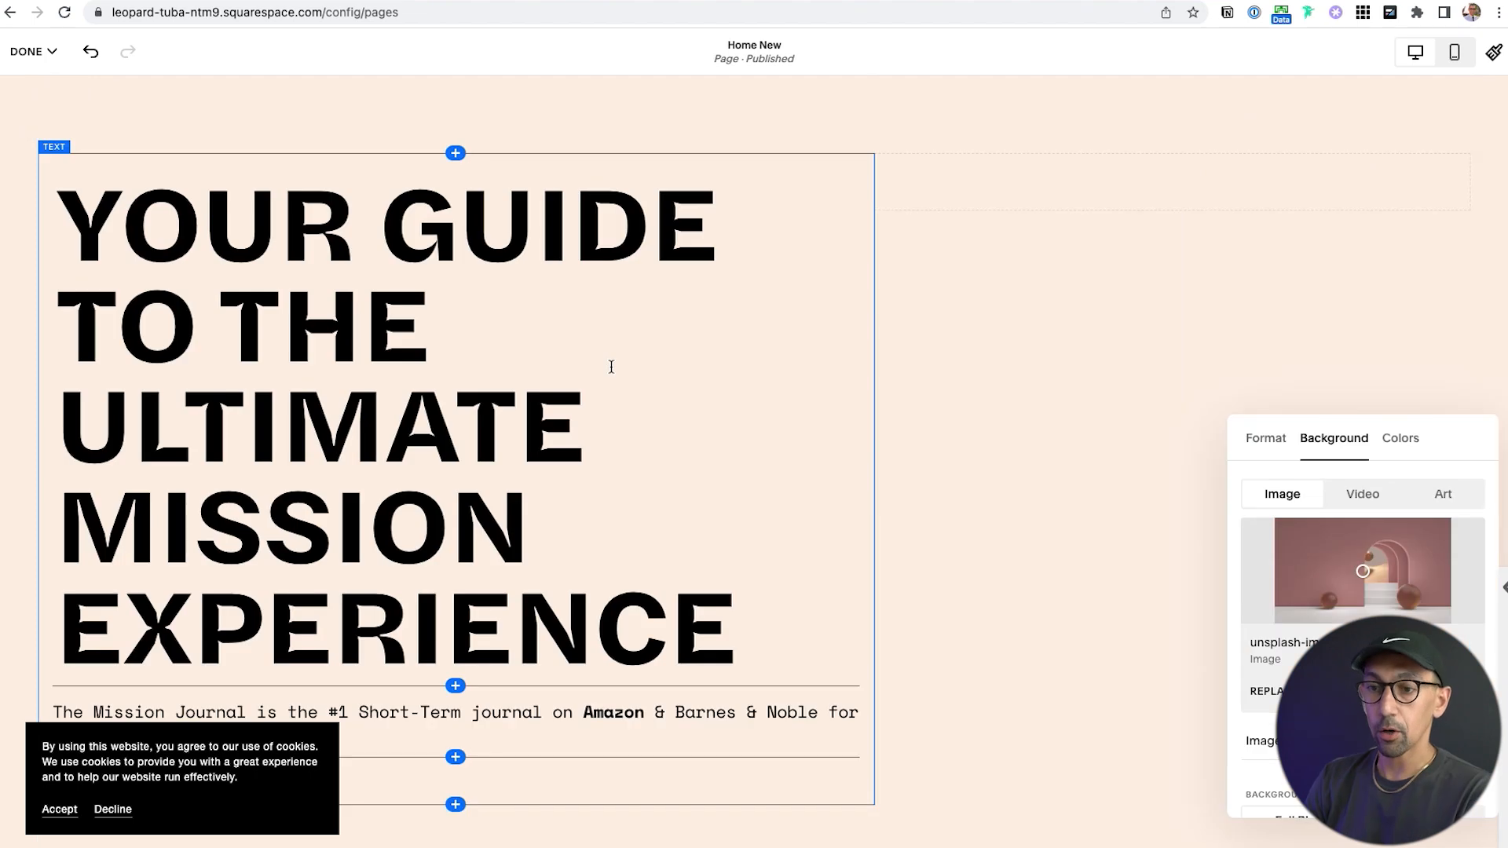
pyautogui.scroll(2, 611, 367)
pyautogui.scroll(-15, 671, 467)
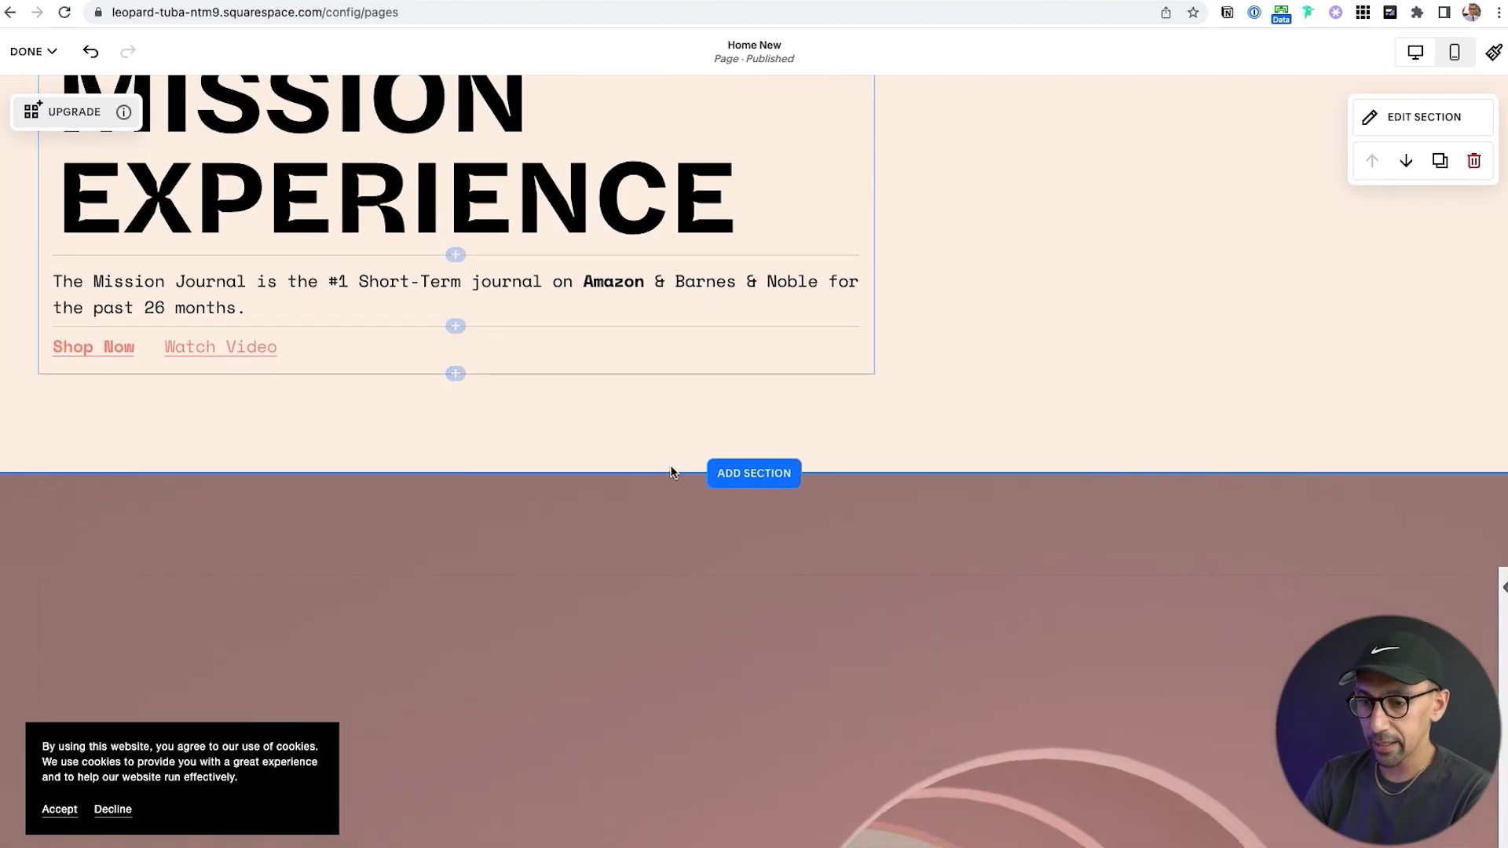
pyautogui.scroll(-8, 671, 471)
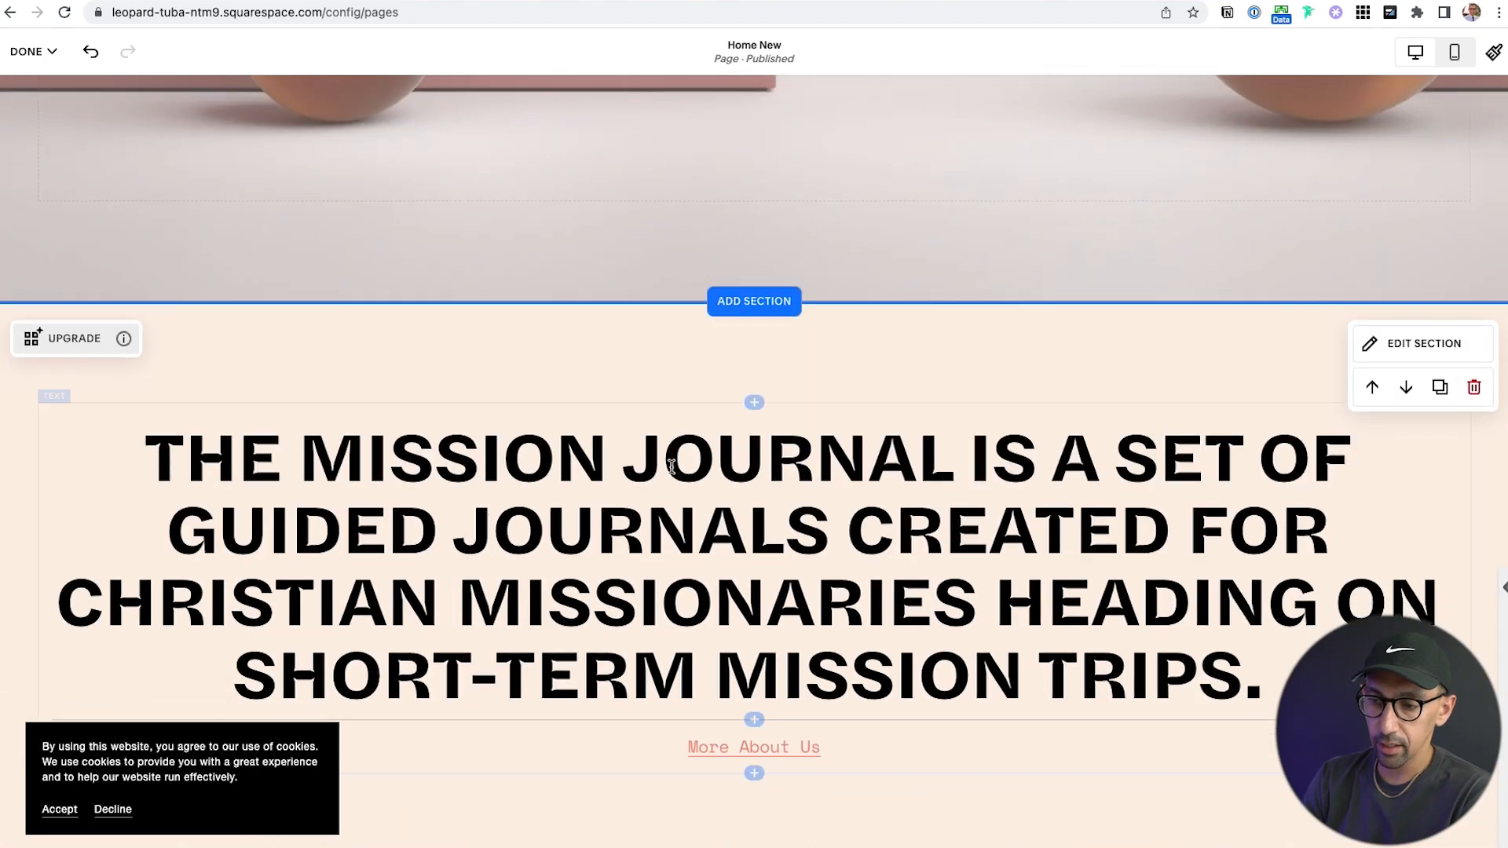
# Change the "The Mission Journal is a set of guided journals" statement to Heading 3.
pyautogui.click(871, 244)
pyautogui.click(945, 226)
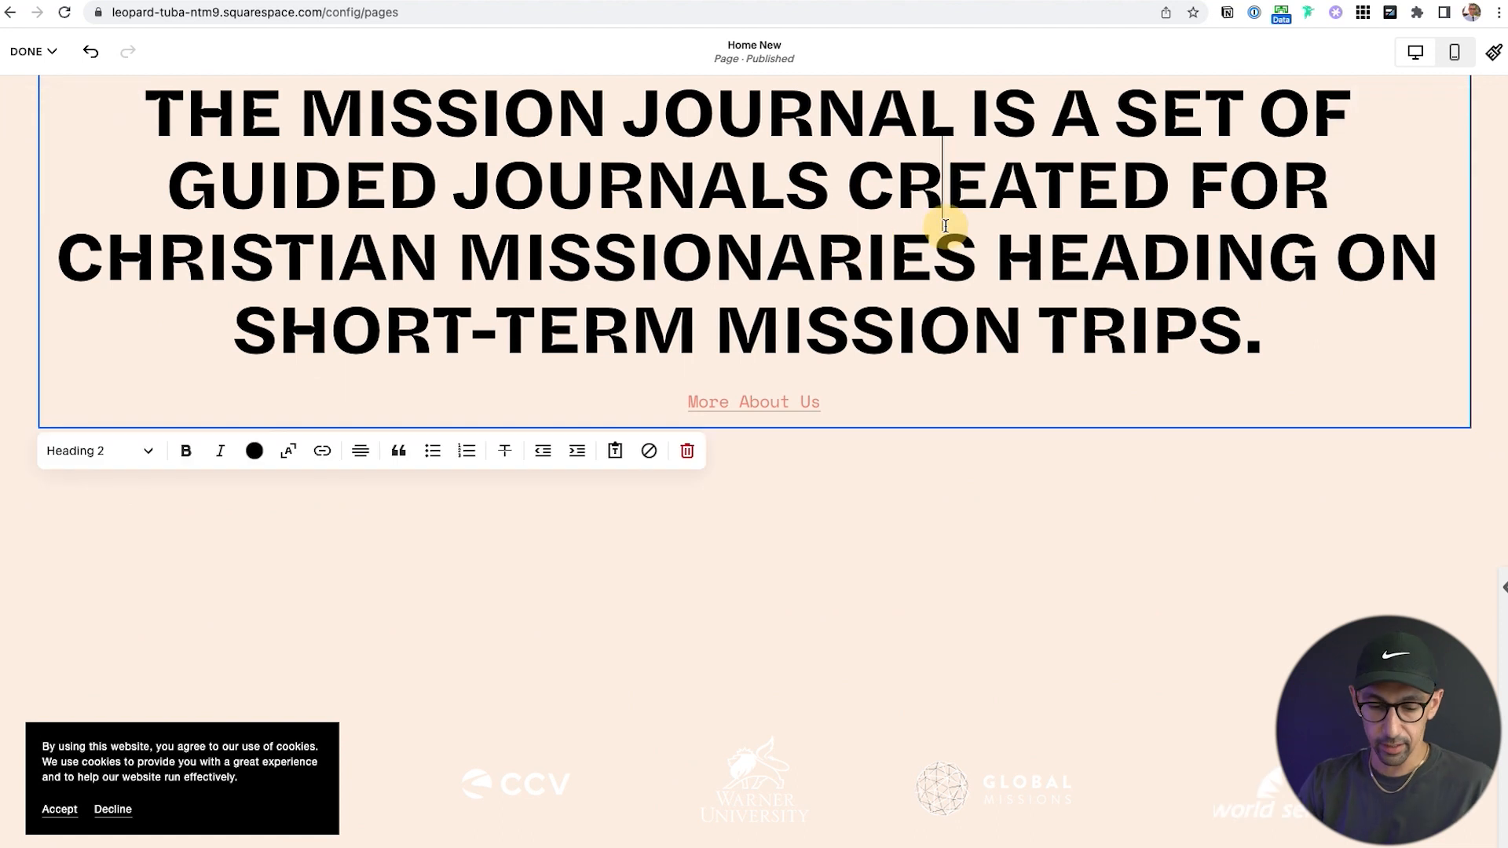
pyautogui.press('alt+super+3')
pyautogui.scroll(3, 945, 231)
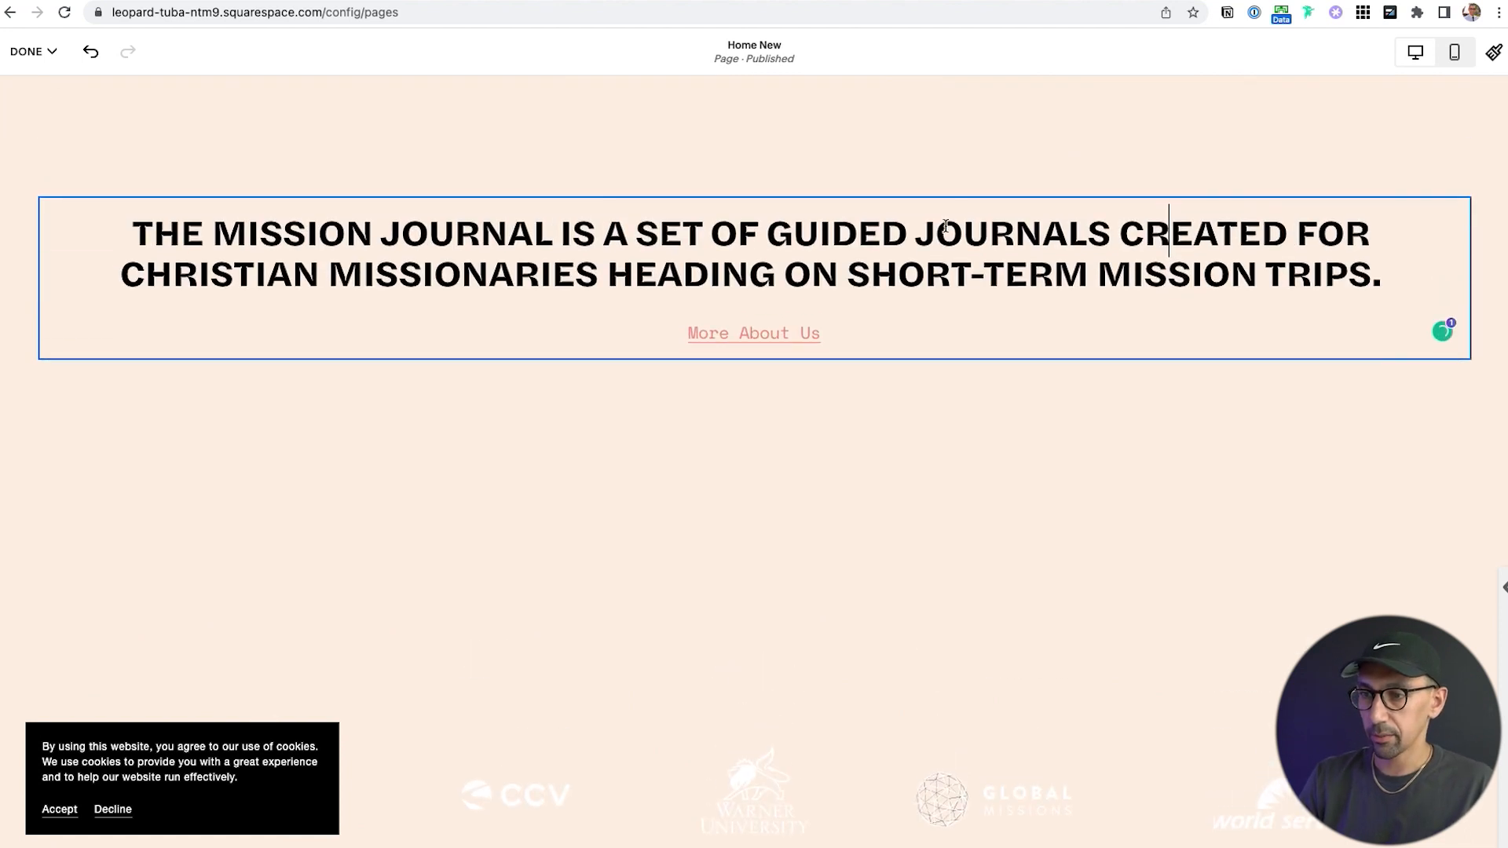
# Set the height of the section with the partner organization logos to S.
pyautogui.click(1383, 170)
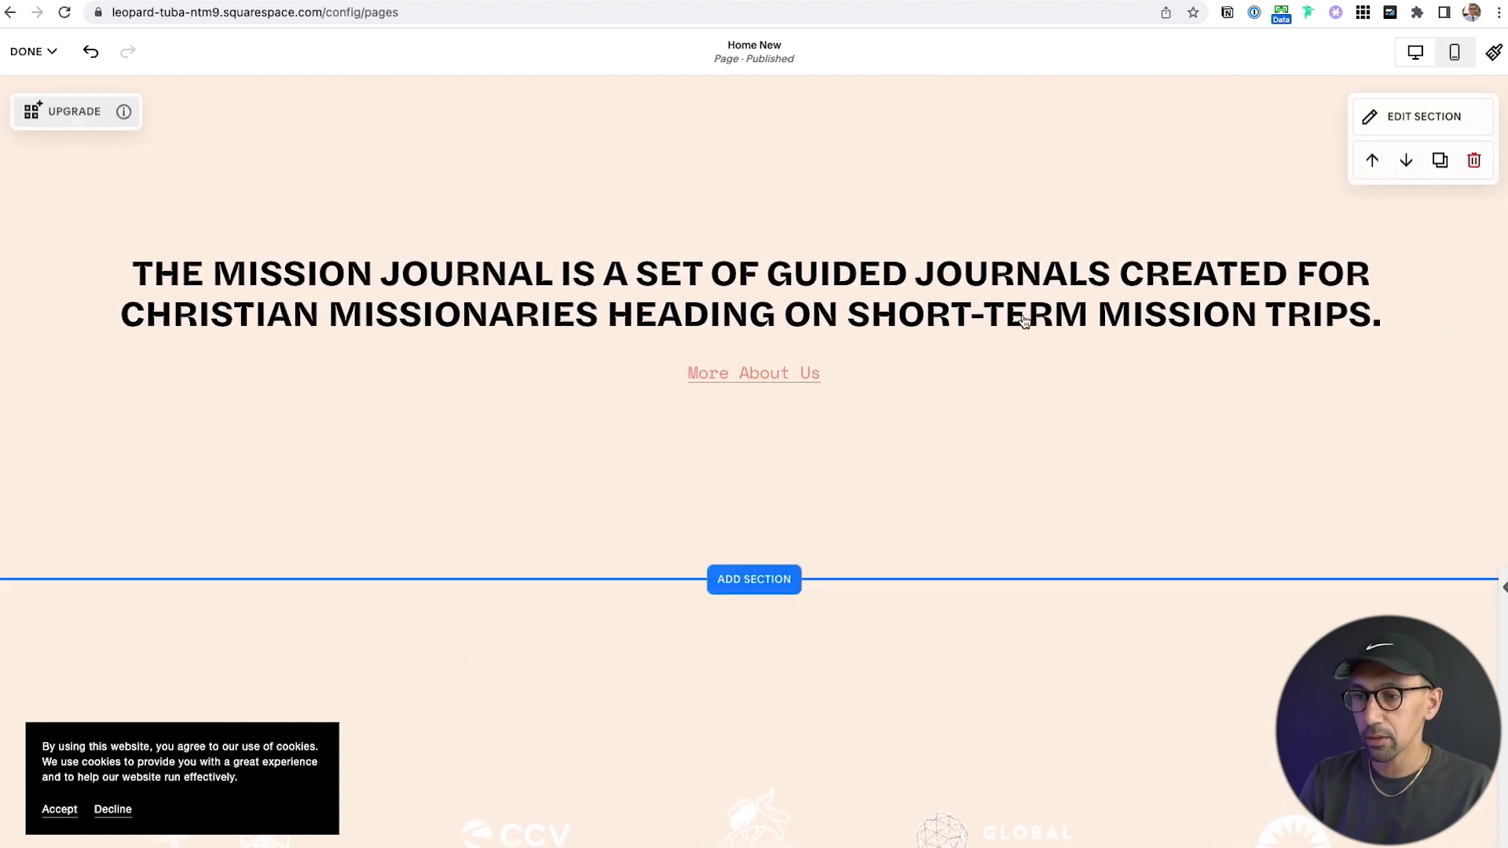
pyautogui.scroll(-5, 897, 379)
pyautogui.scroll(-5, 897, 386)
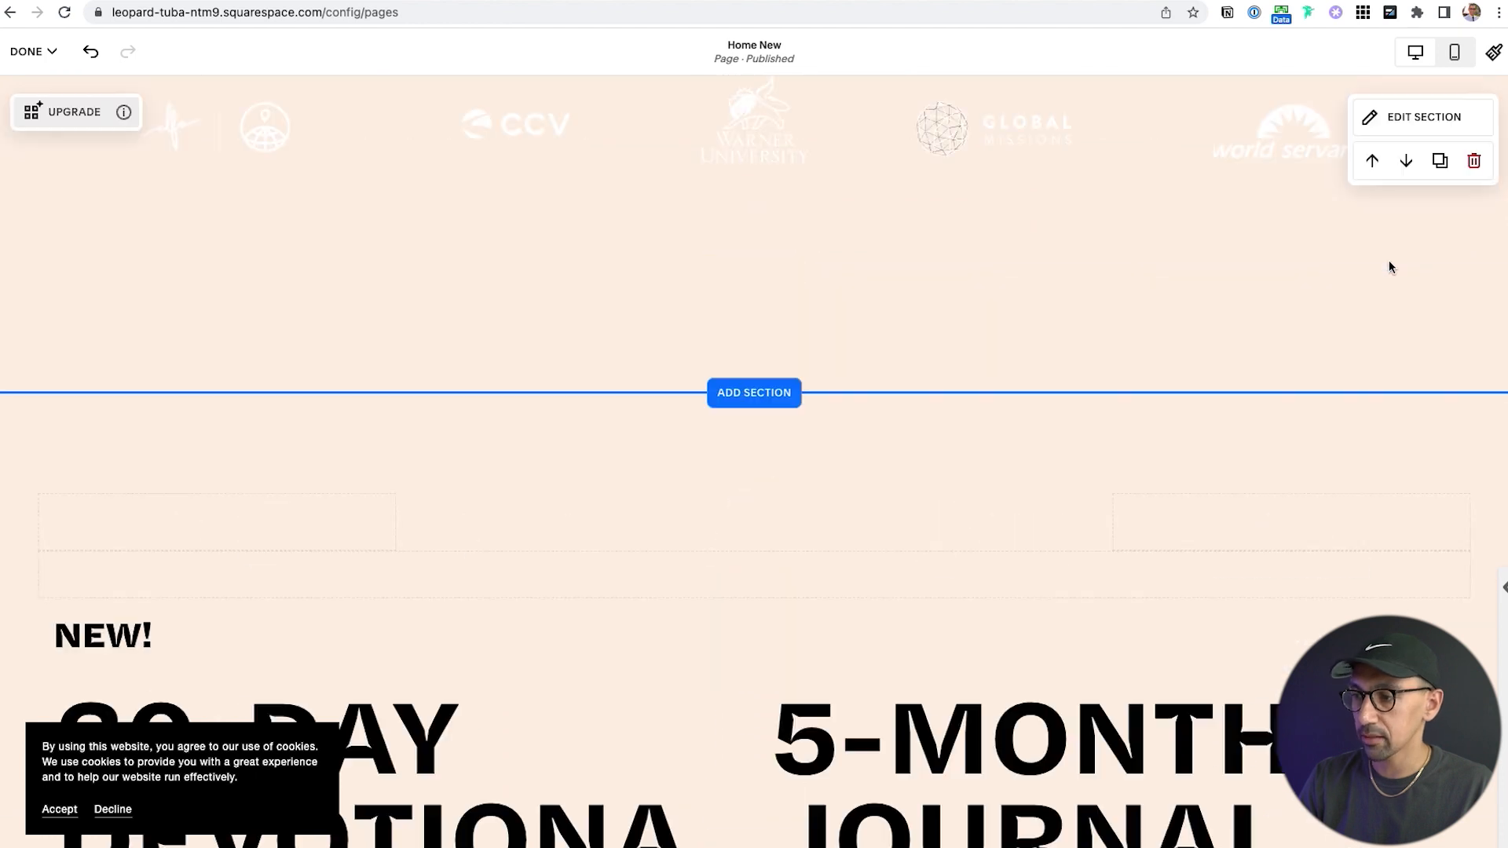
pyautogui.scroll(2, 1390, 196)
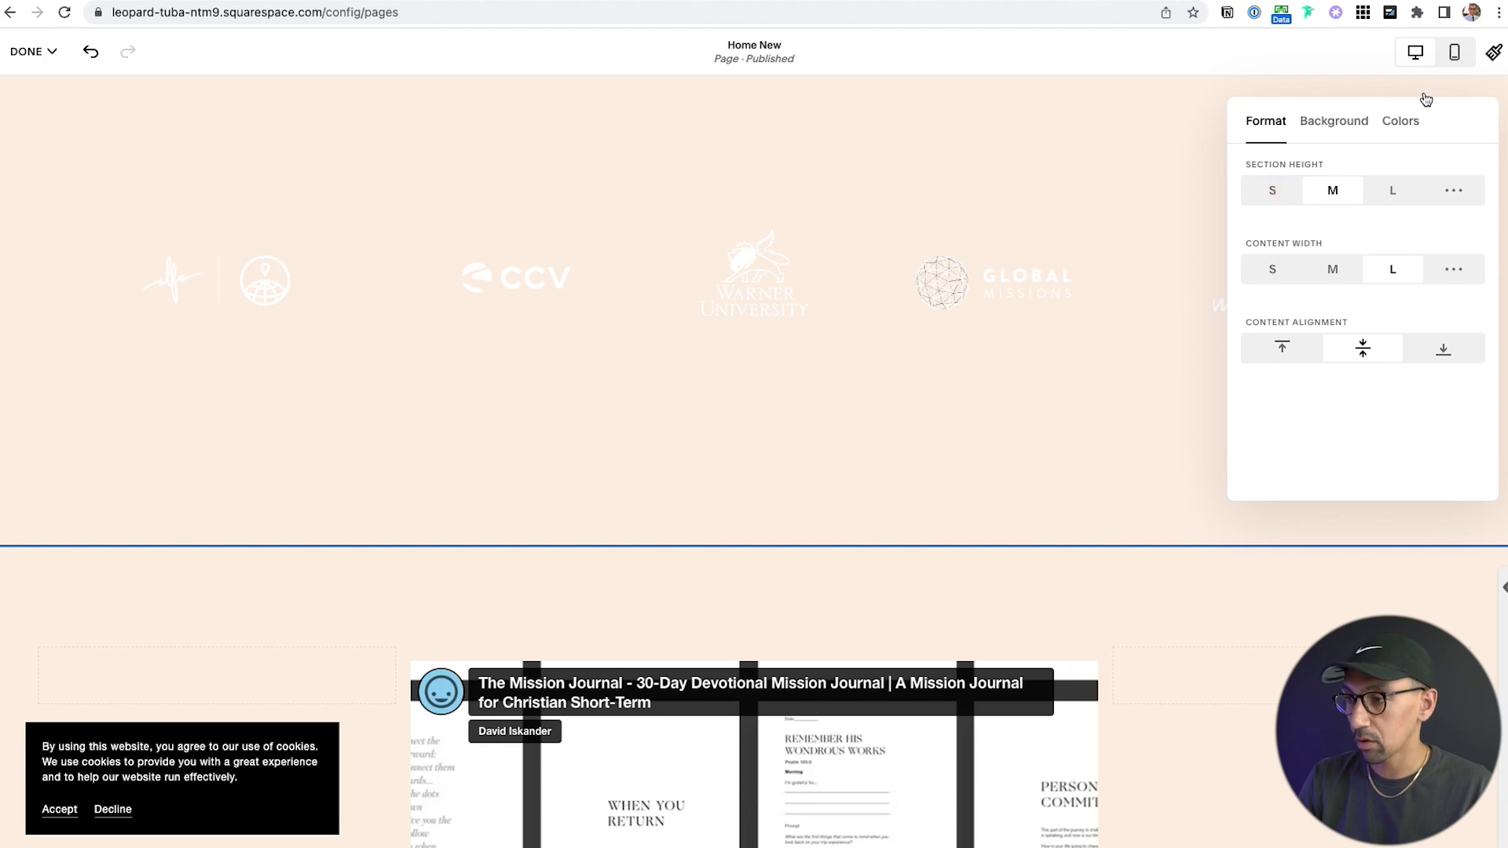
pyautogui.click(1393, 115)
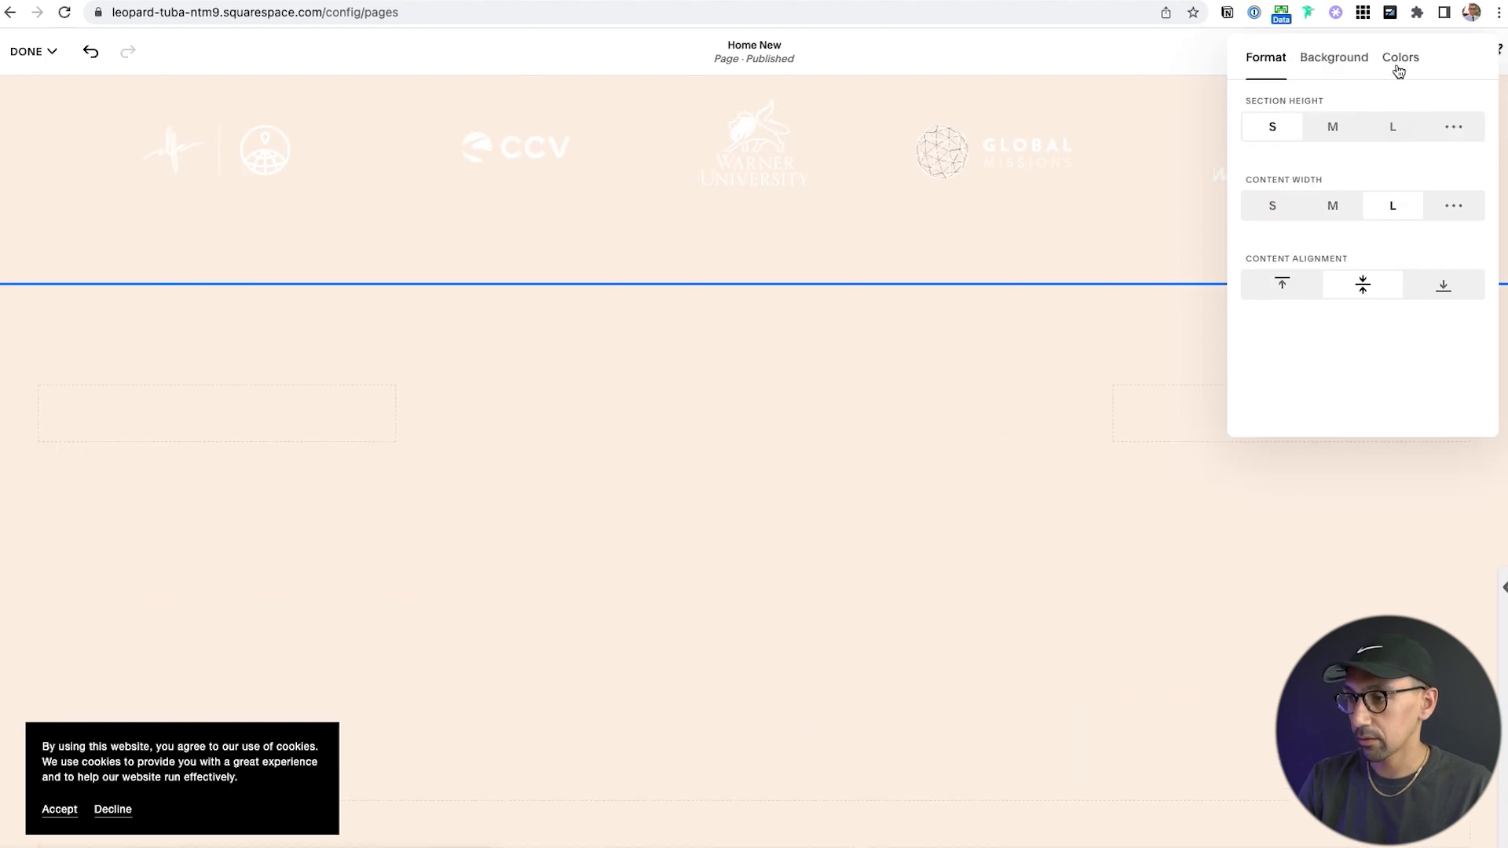
# Try the Darkest 1 color theme on the logo section, and settle on Dark 2.
pyautogui.click(1399, 59)
pyautogui.scroll(-3, 1394, 294)
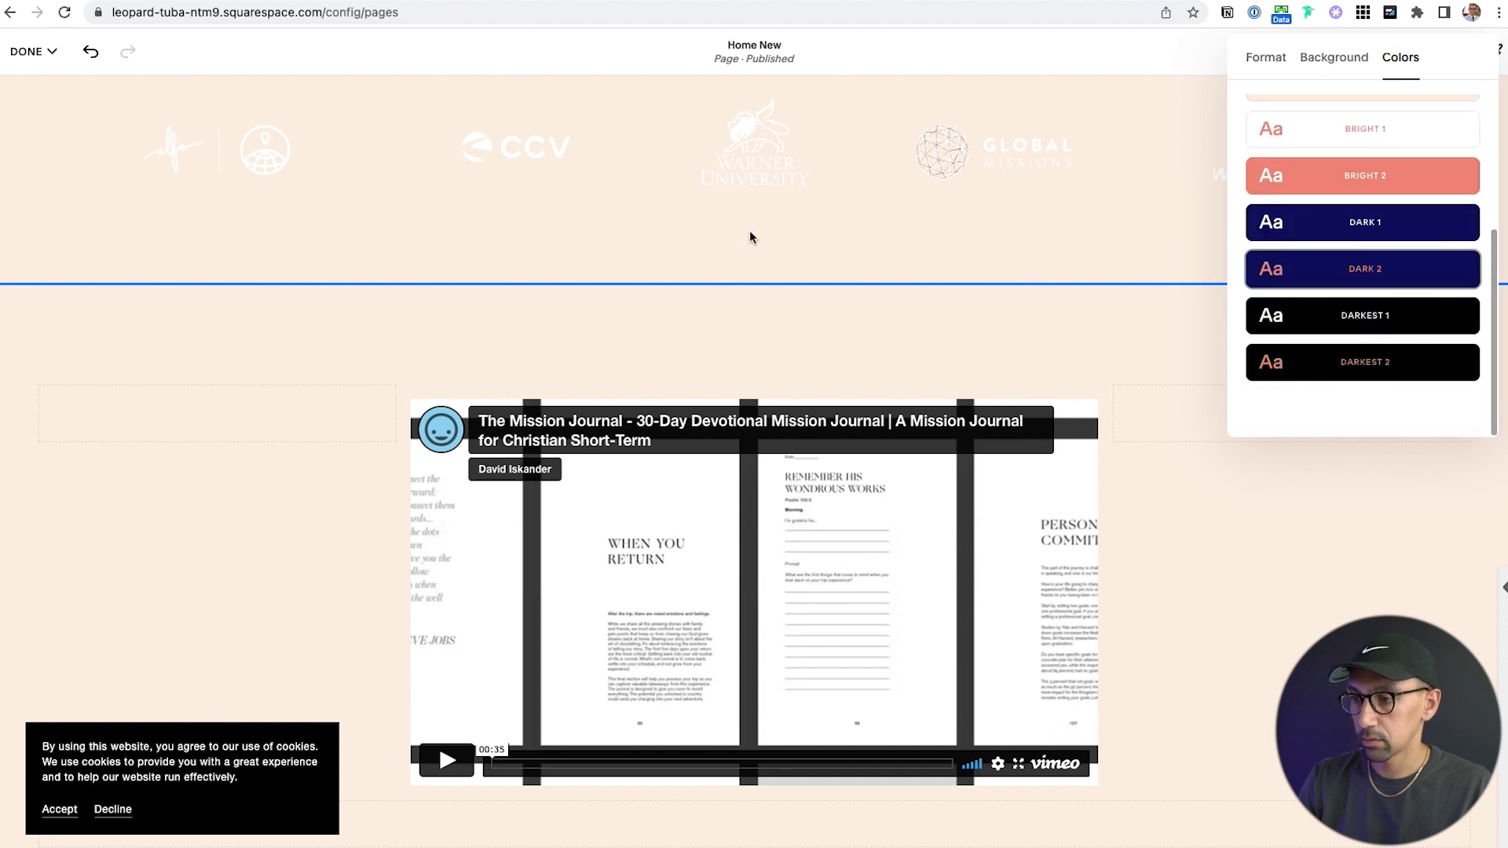
pyautogui.scroll(2, 749, 237)
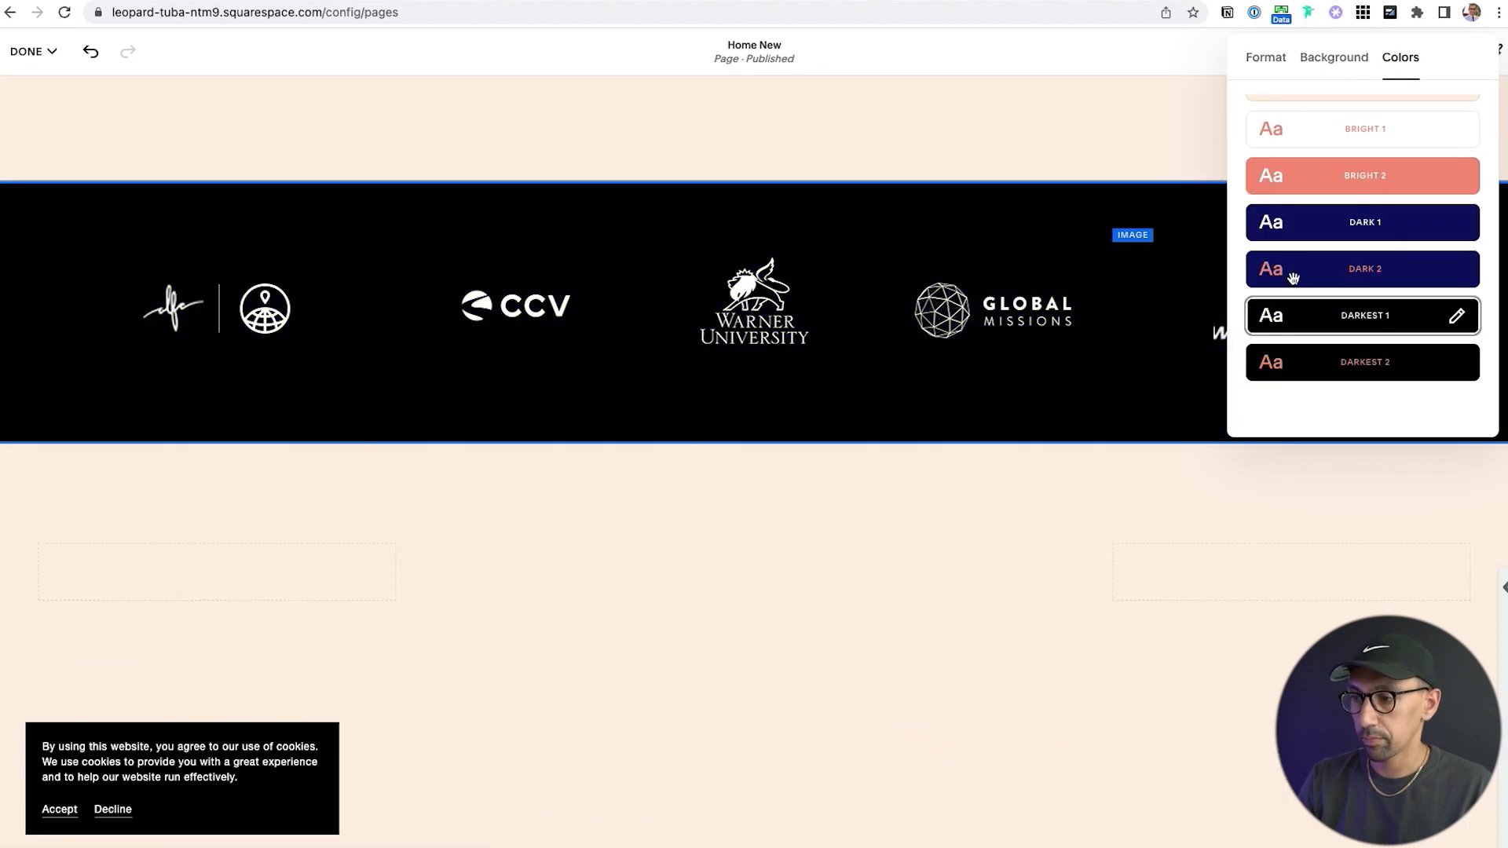
pyautogui.click(1364, 287)
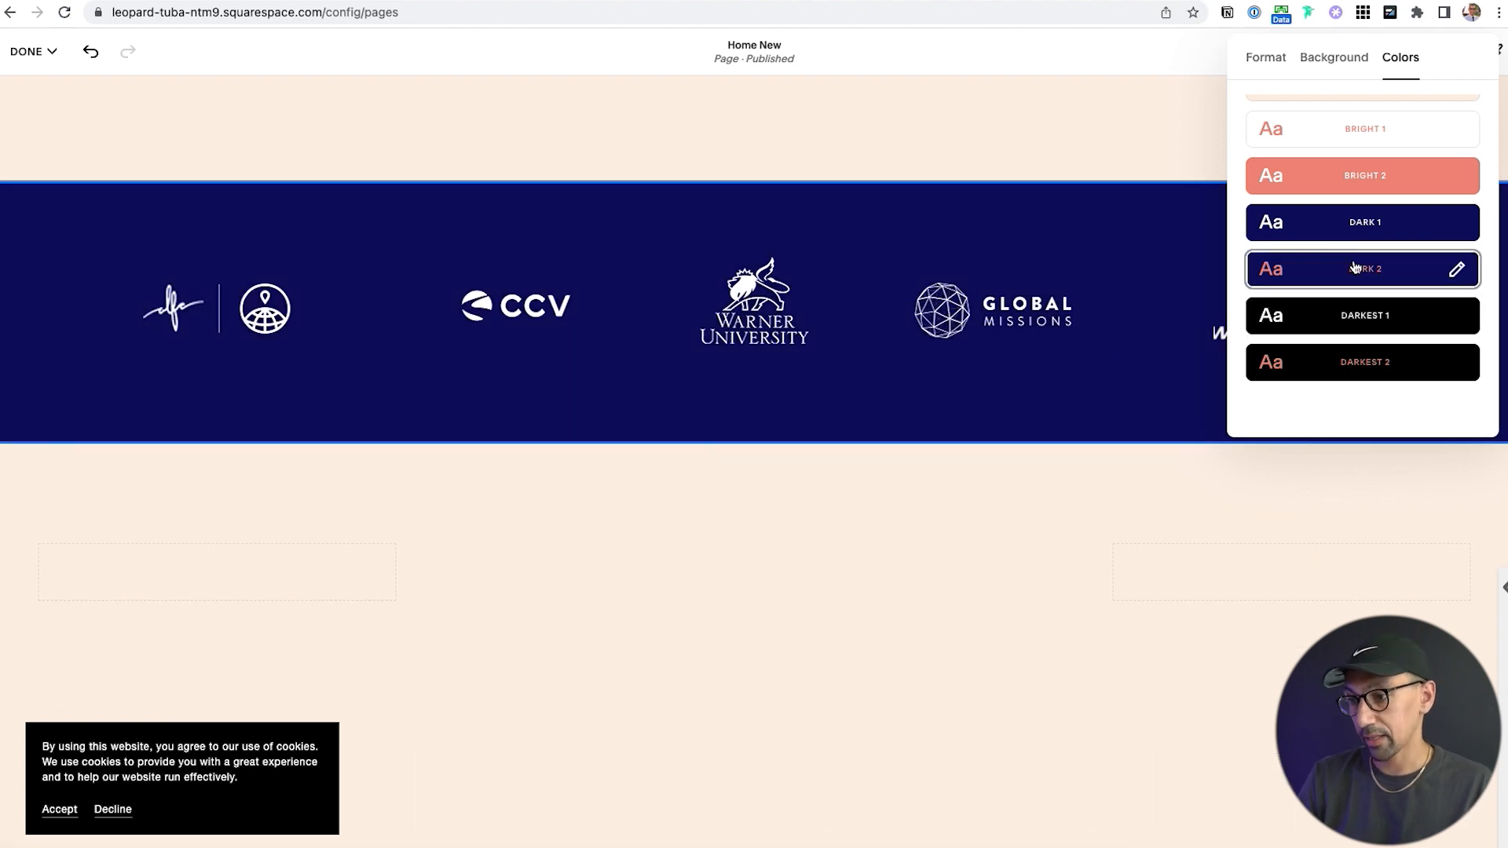
pyautogui.scroll(-6, 867, 446)
pyautogui.click(189, 438)
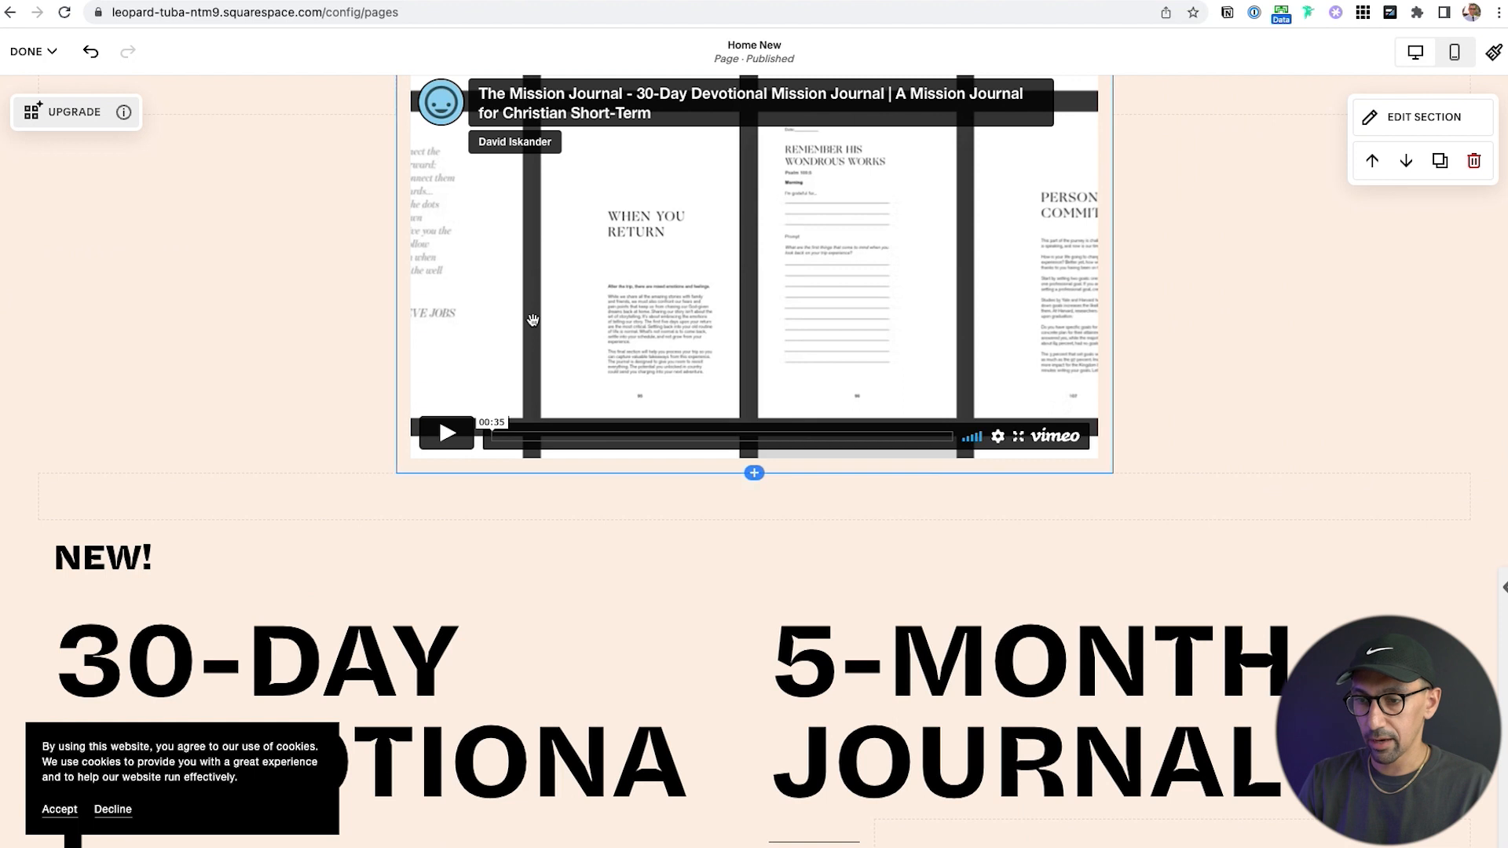
# Change the "30-Day Devotional" and "5-Month Journal" product titles to Heading 3.
pyautogui.scroll(-5, 251, 389)
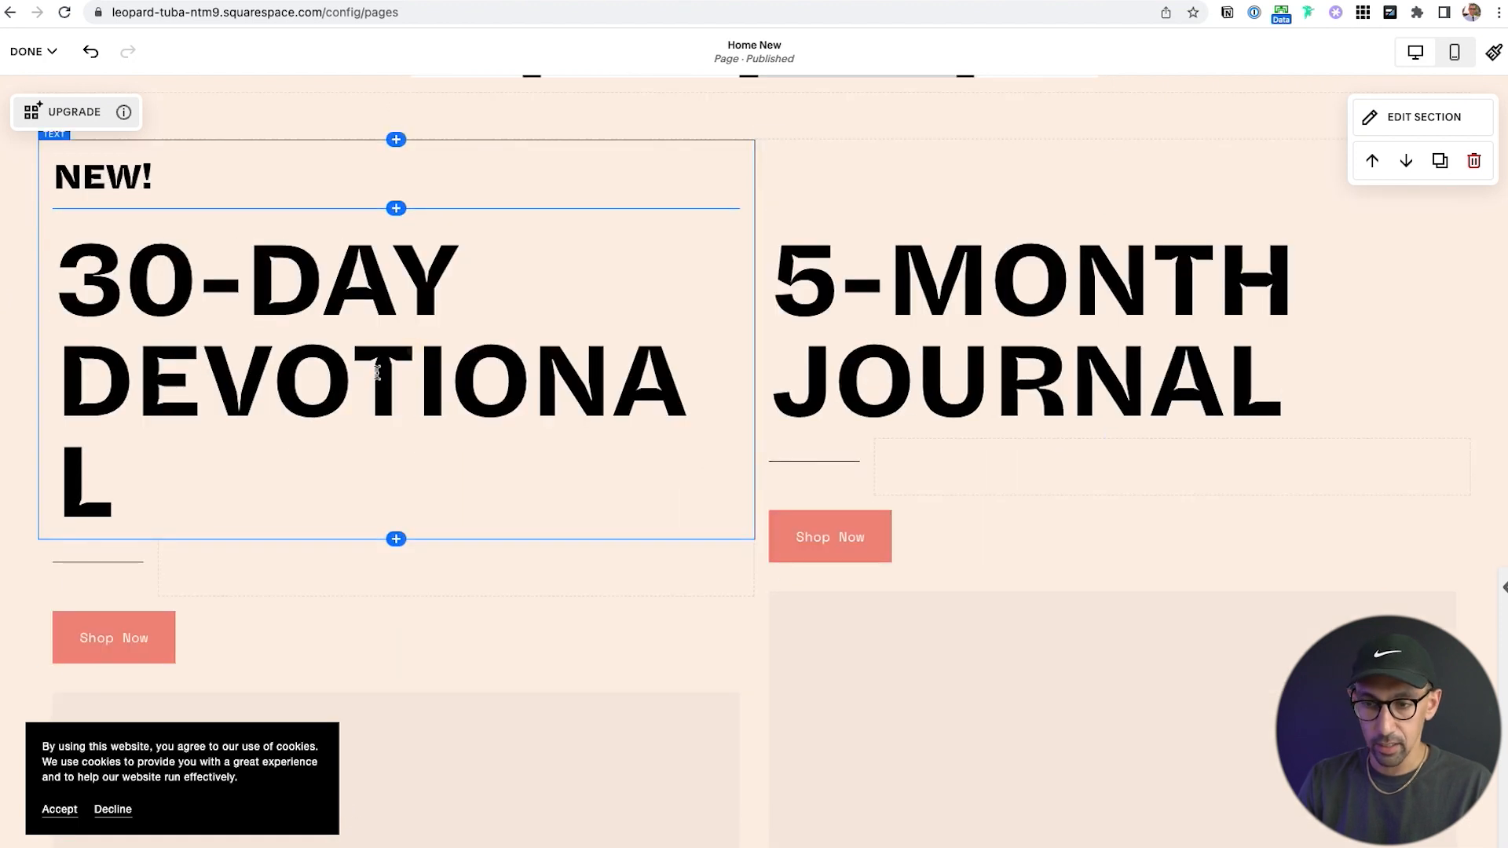
pyautogui.click(376, 373)
pyautogui.press('alt+super+3')
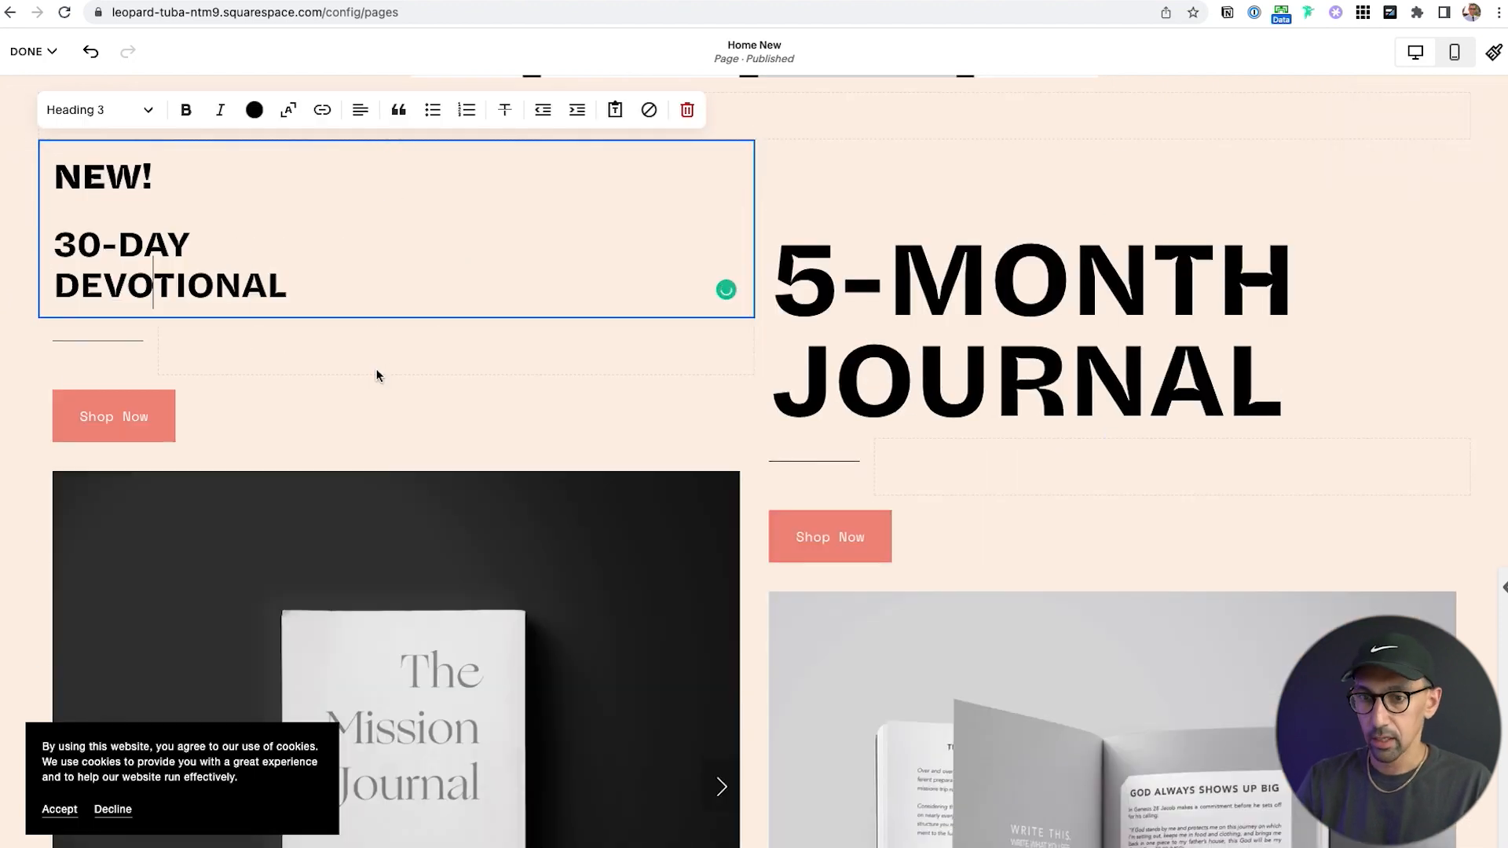
pyautogui.click(911, 337)
pyautogui.click(911, 337)
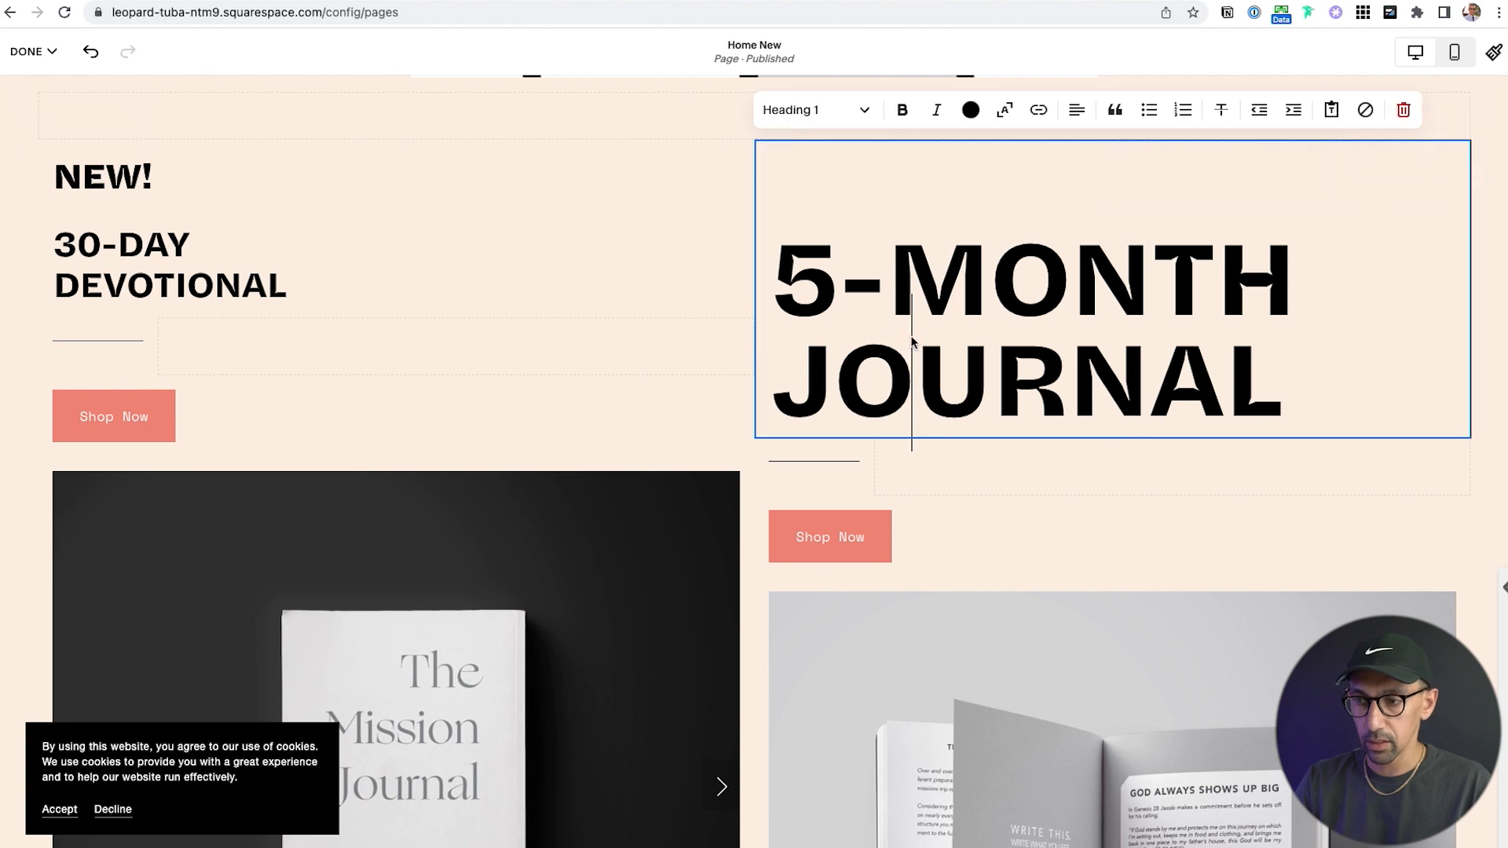
pyautogui.press('alt+super+3')
# Try Heading 4 and Paragraph 2 on the "NEW!" label above "30-Day Devotional", and settle on Paragraph 1.
pyautogui.click(86, 176)
pyautogui.click(147, 180)
pyautogui.press('alt+super+4')
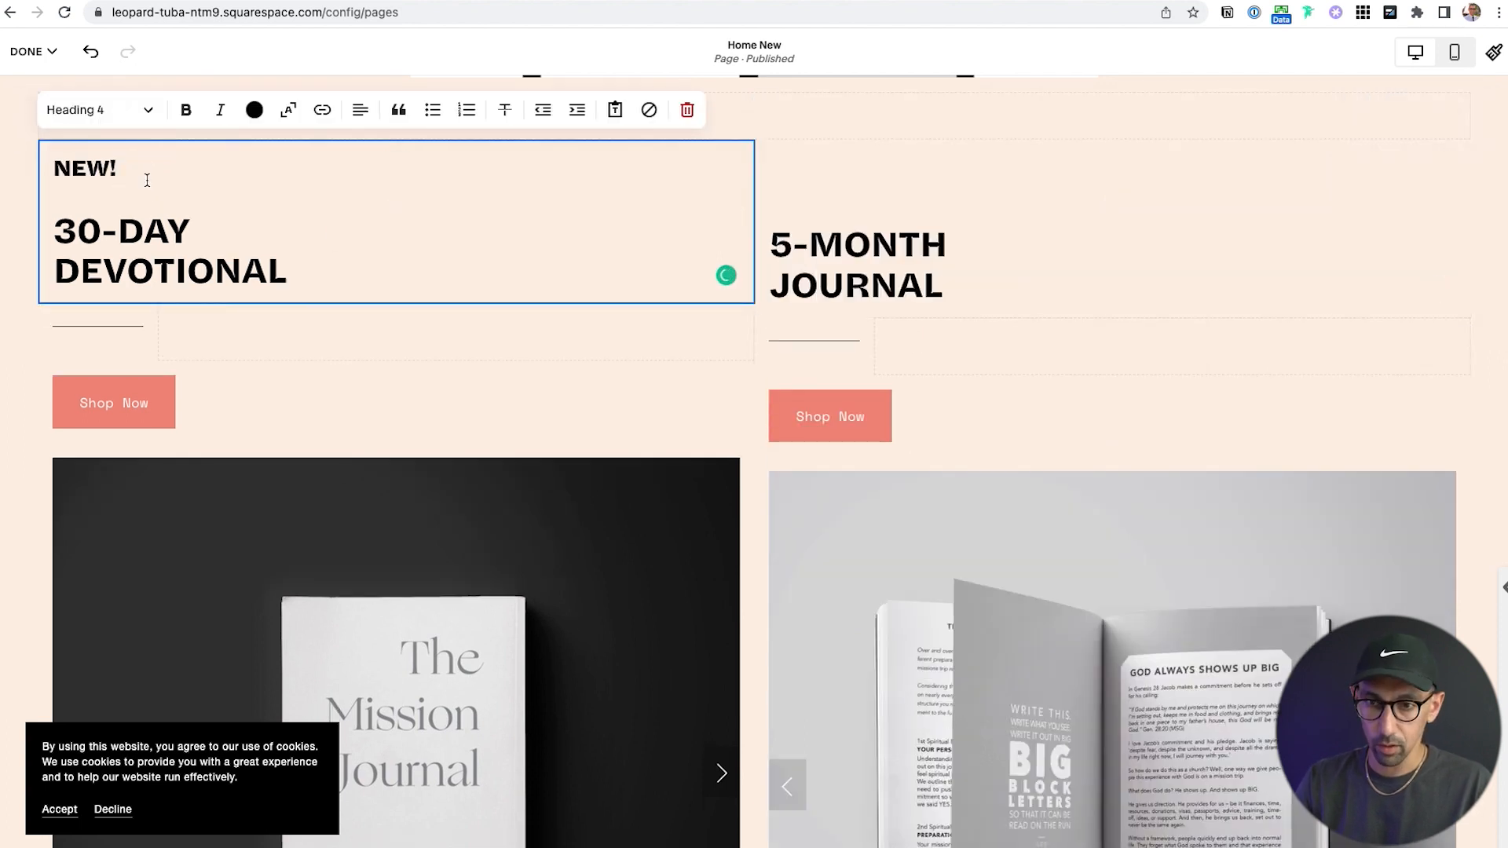
pyautogui.press('alt+super+5')
pyautogui.press('alt+super+6')
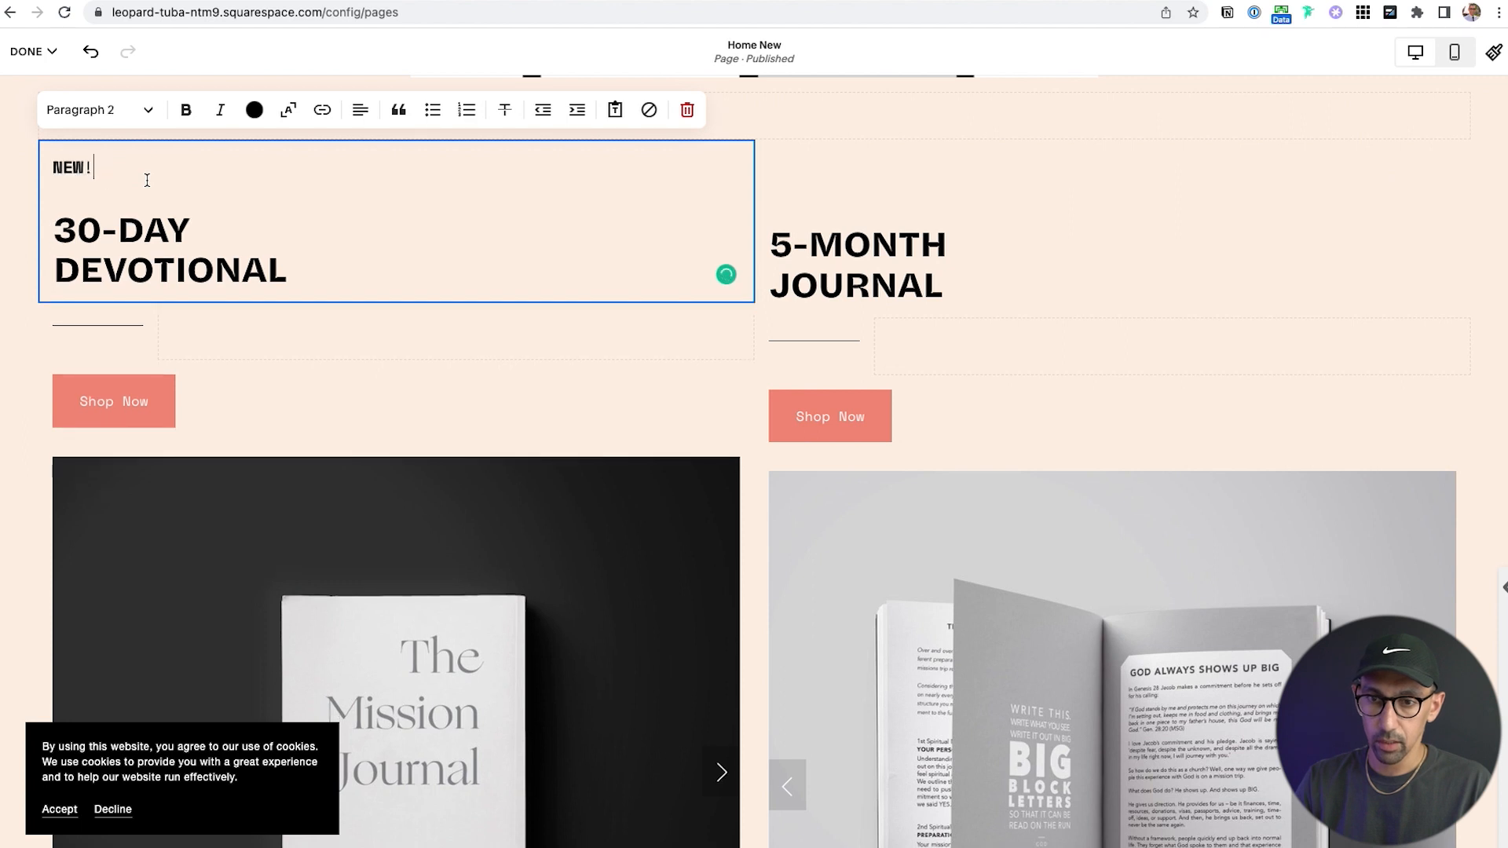
pyautogui.press('alt+super+5')
# Check the remaining product details and Instagram section, and save the changes to the Home New page.
pyautogui.scroll(-10, 212, 294)
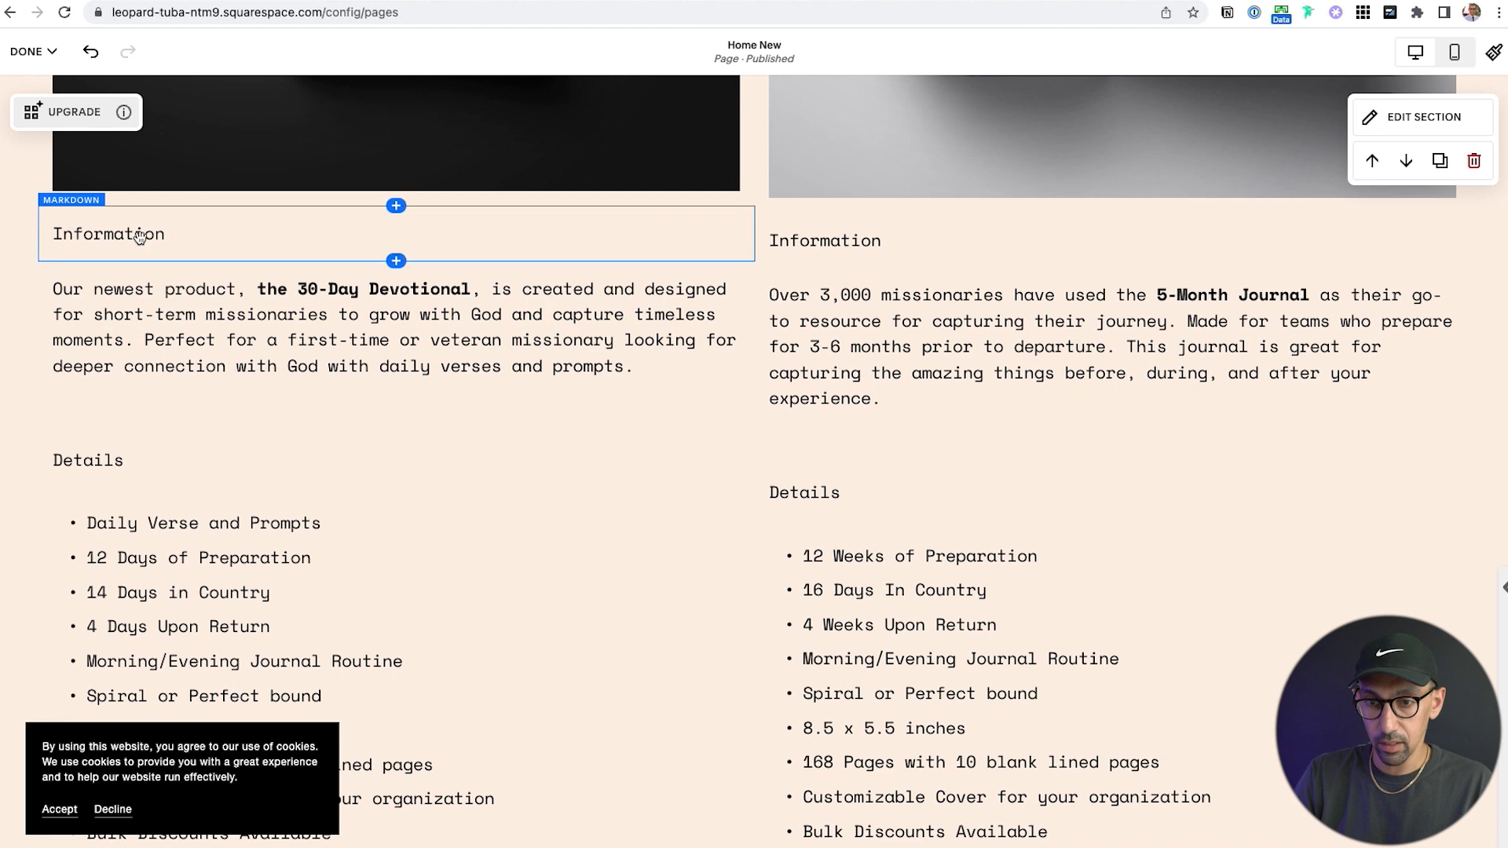
pyautogui.click(196, 239)
pyautogui.click(211, 314)
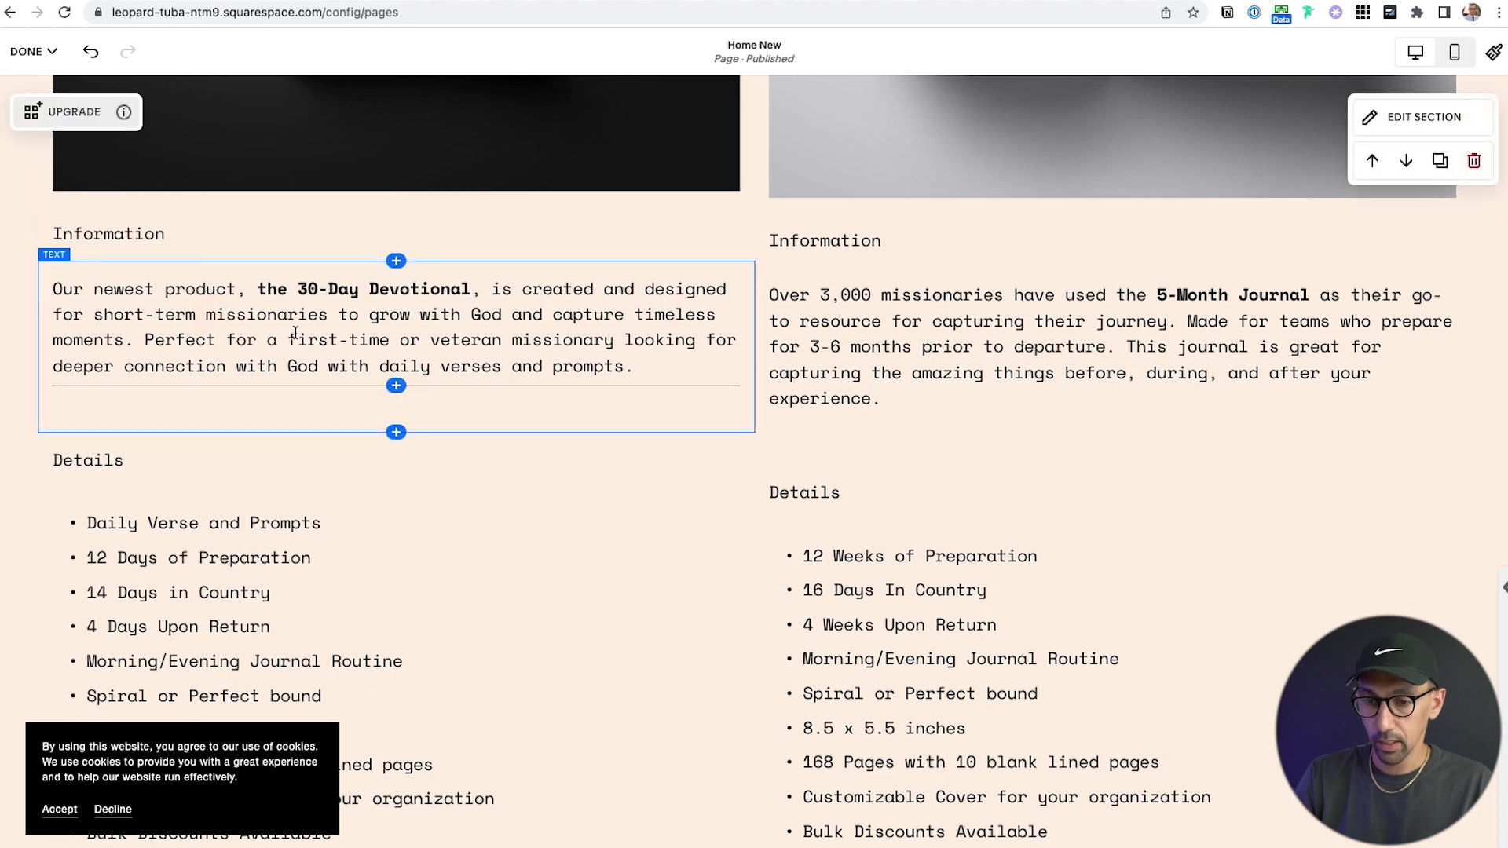
pyautogui.scroll(-3, 295, 331)
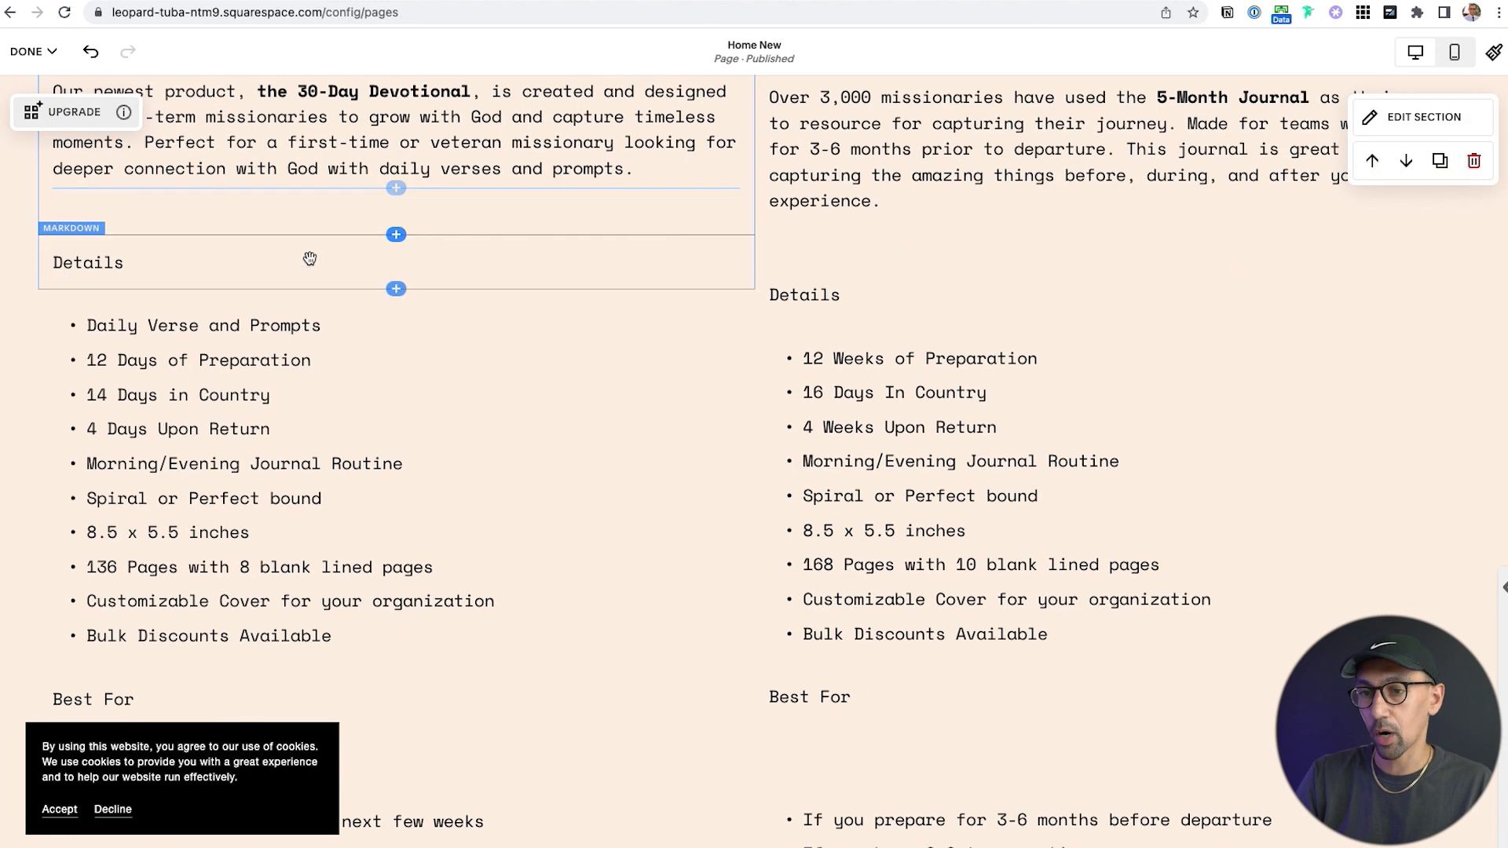
pyautogui.scroll(-20, 339, 274)
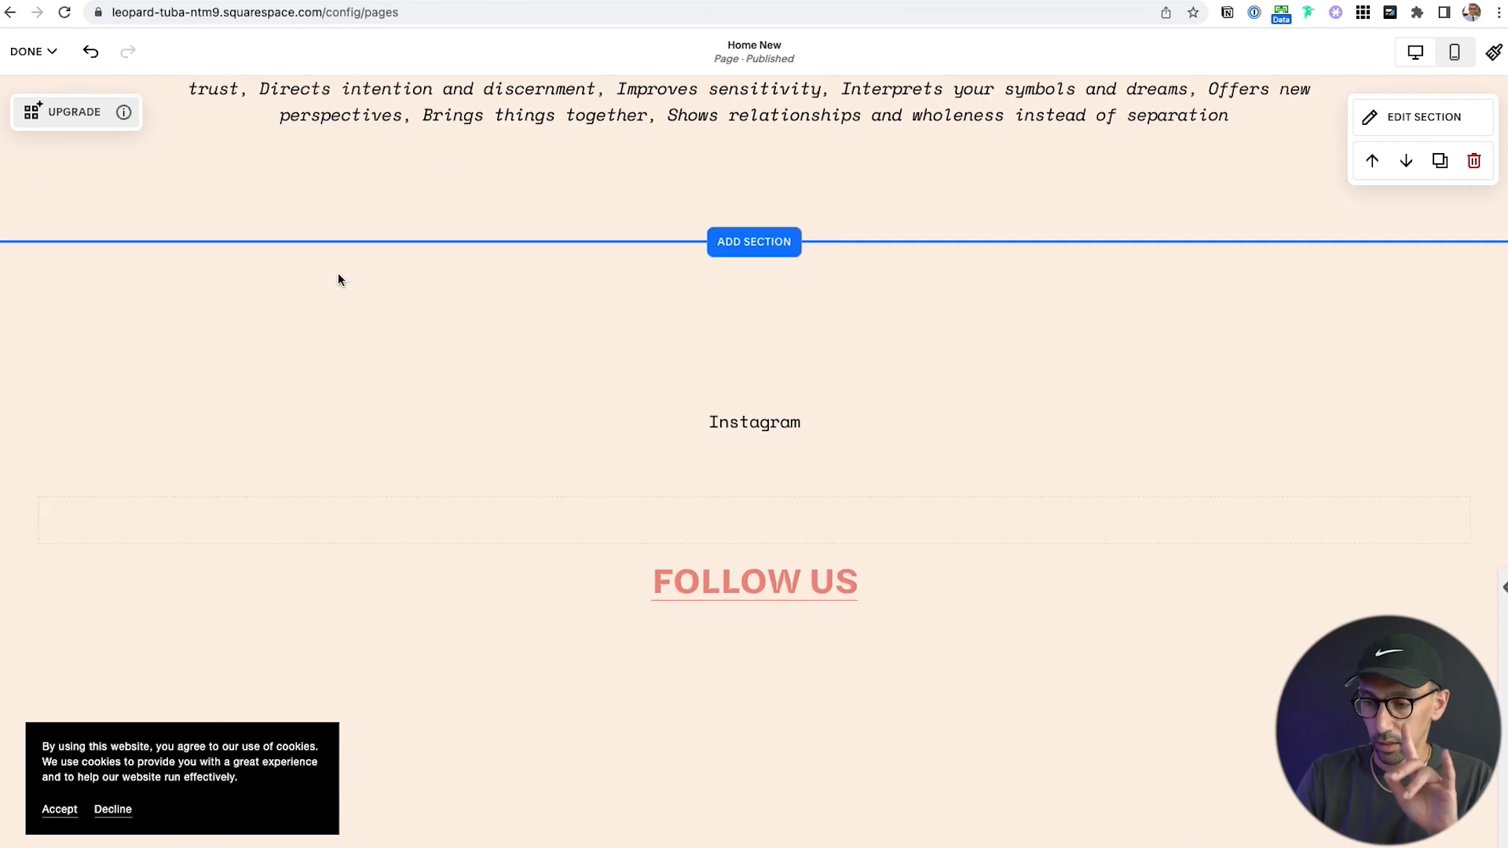
pyautogui.scroll(-3, 338, 274)
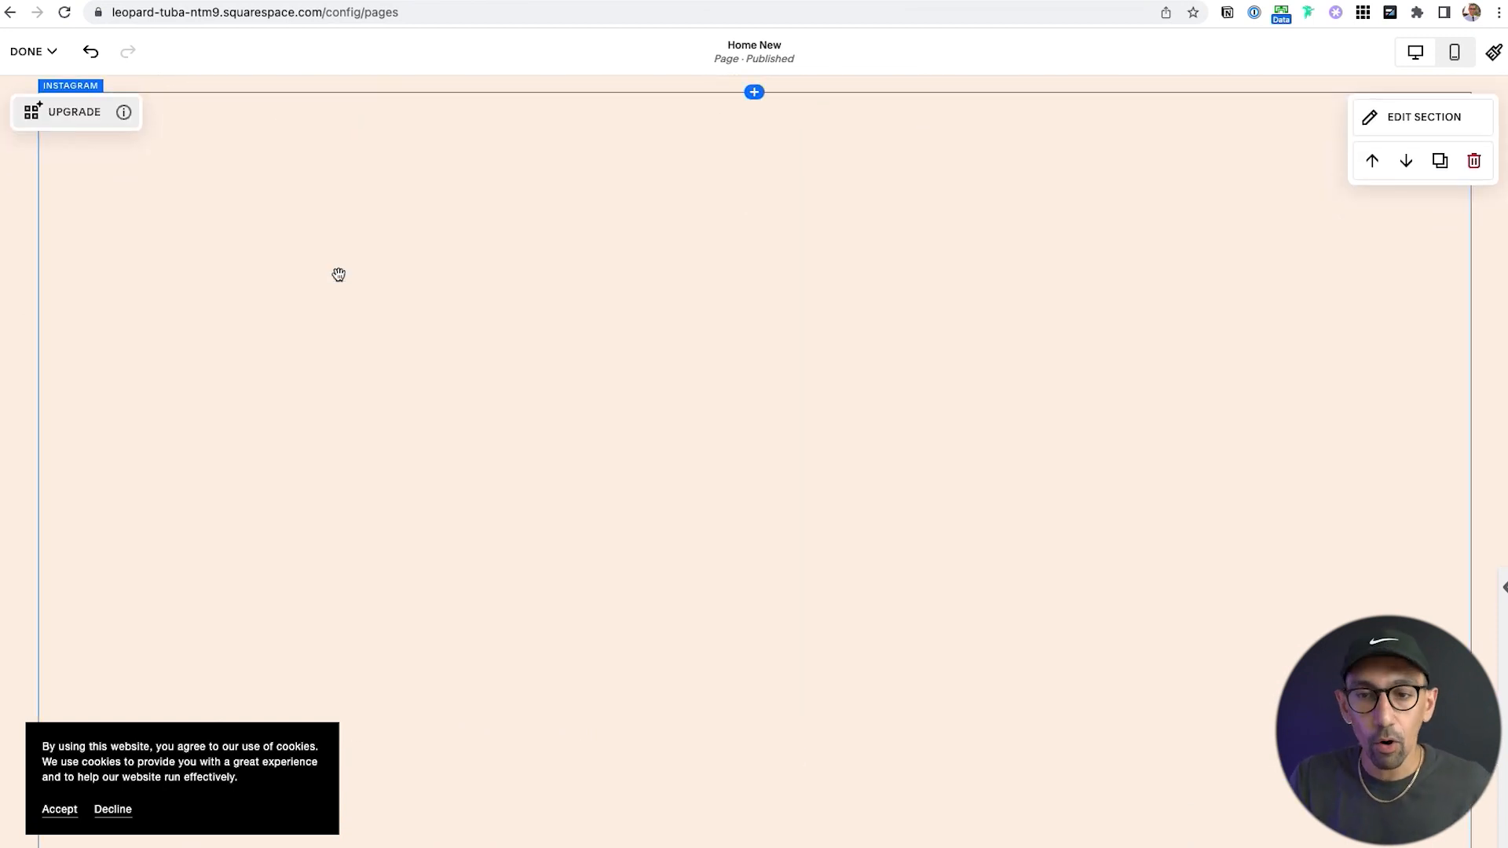
pyautogui.click(28, 51)
pyautogui.click(29, 100)
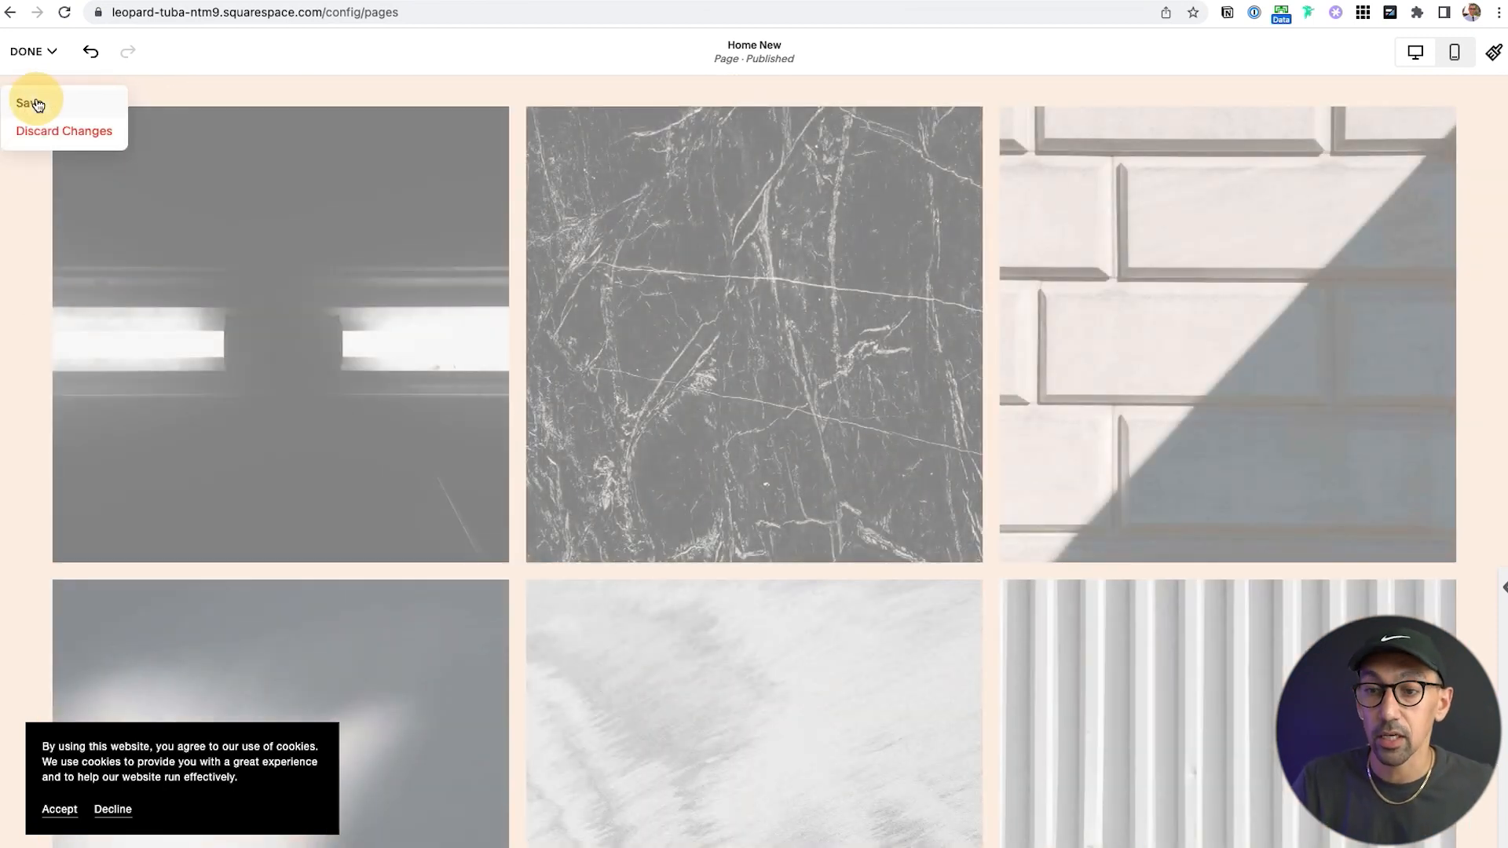